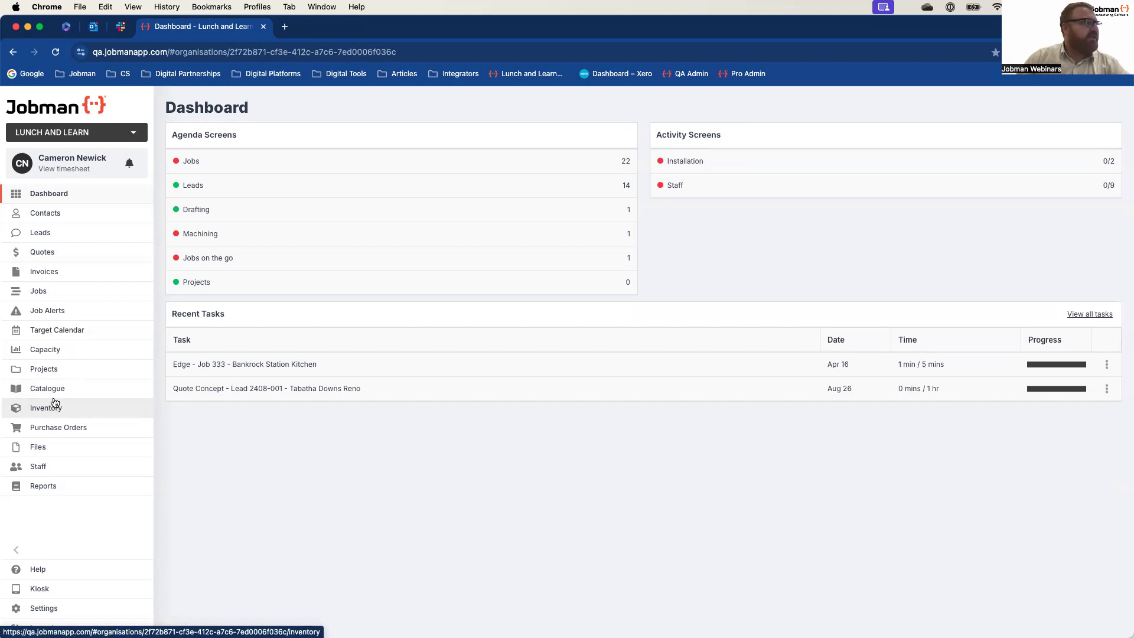
# Step: Open the Target Calendar and examine the lead tasks scheduled across August 2024
pyautogui.click(56, 335)
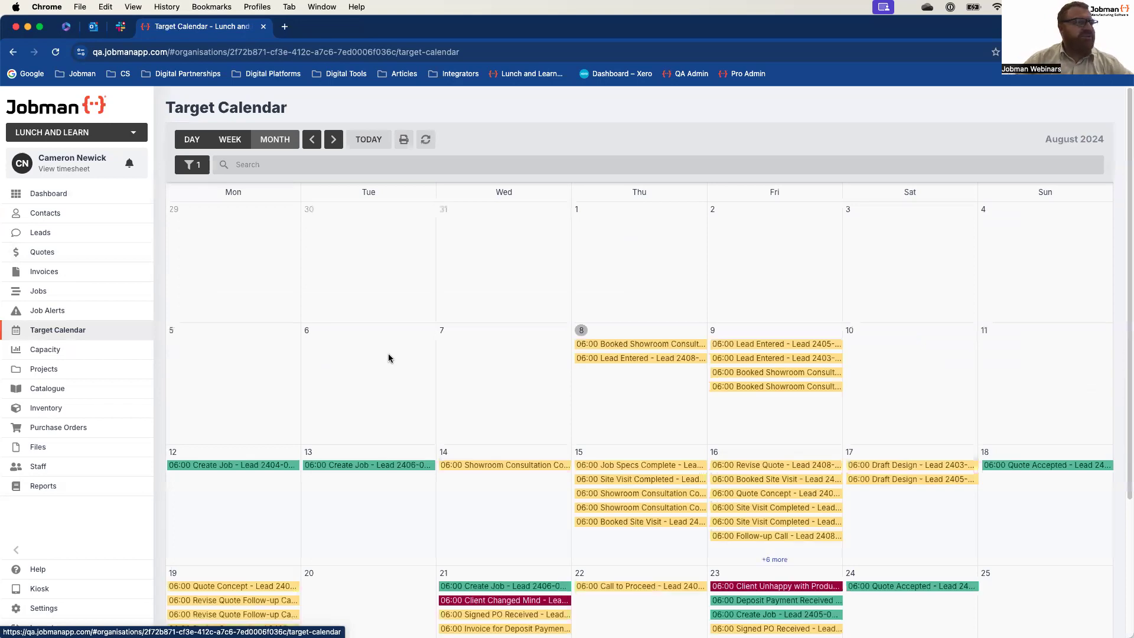
pyautogui.scroll(-3, 397, 347)
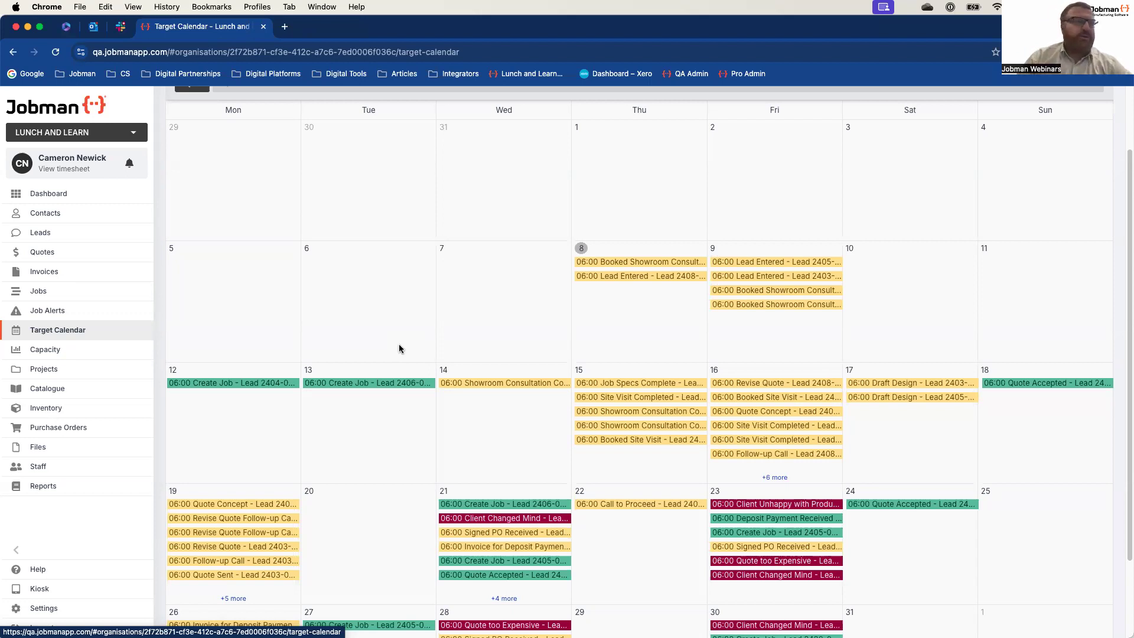
pyautogui.scroll(3, 398, 349)
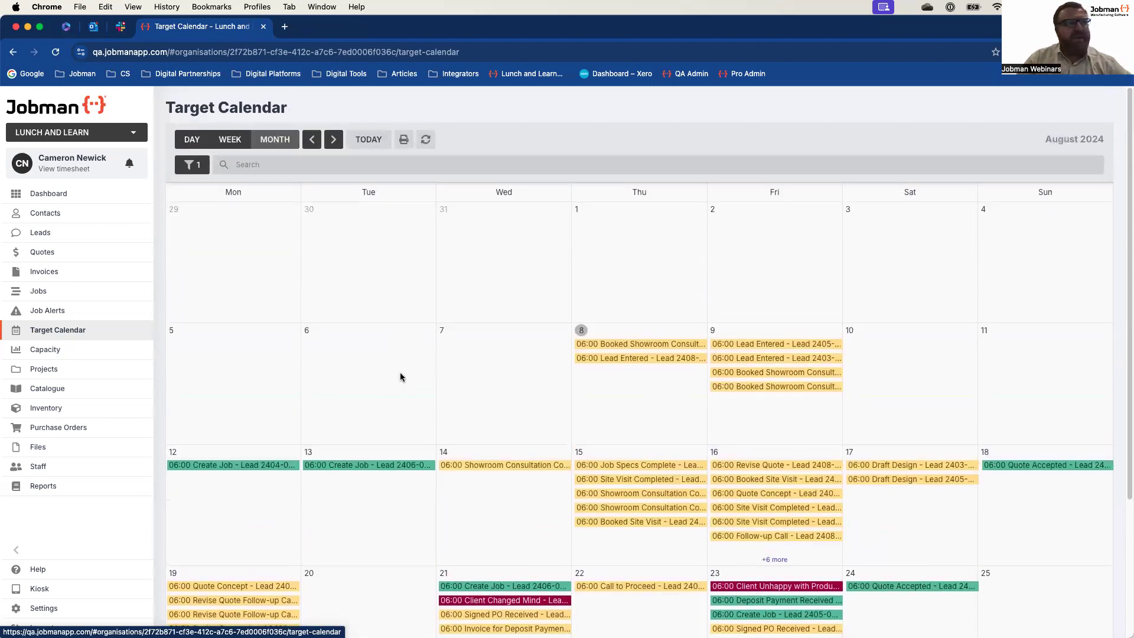
pyautogui.scroll(-2, 407, 389)
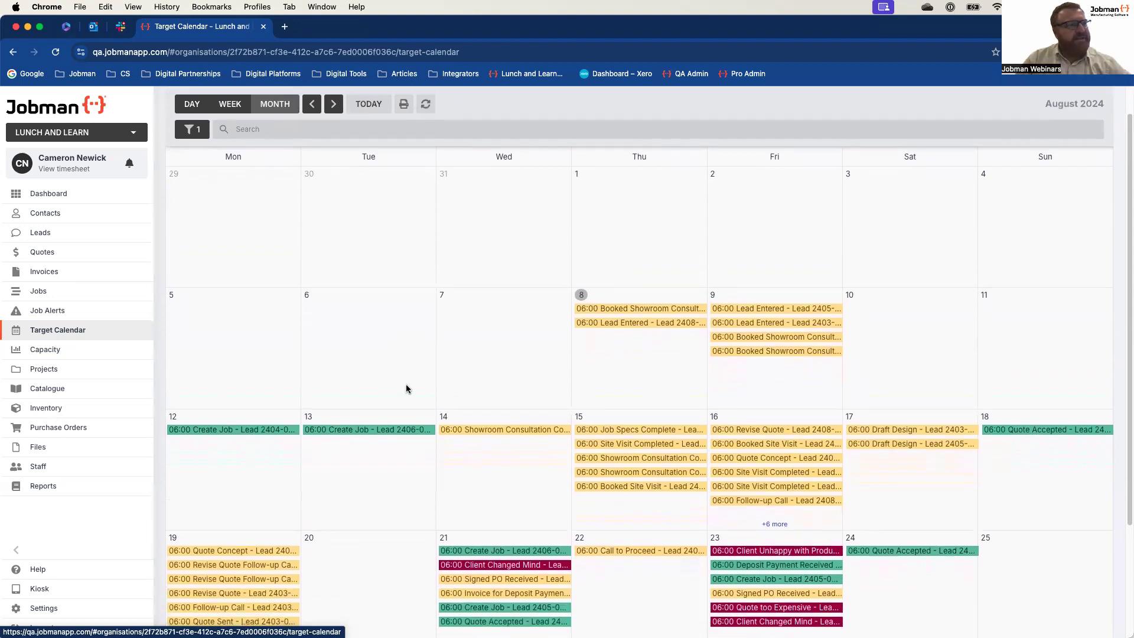
pyautogui.scroll(-1, 407, 388)
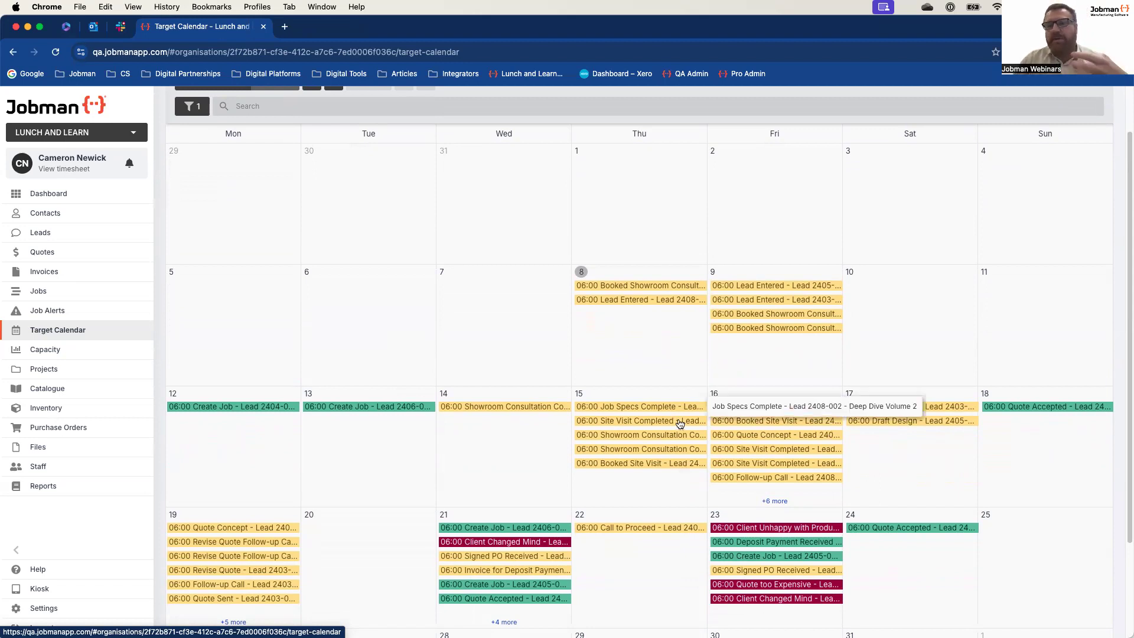
pyautogui.scroll(2, 430, 310)
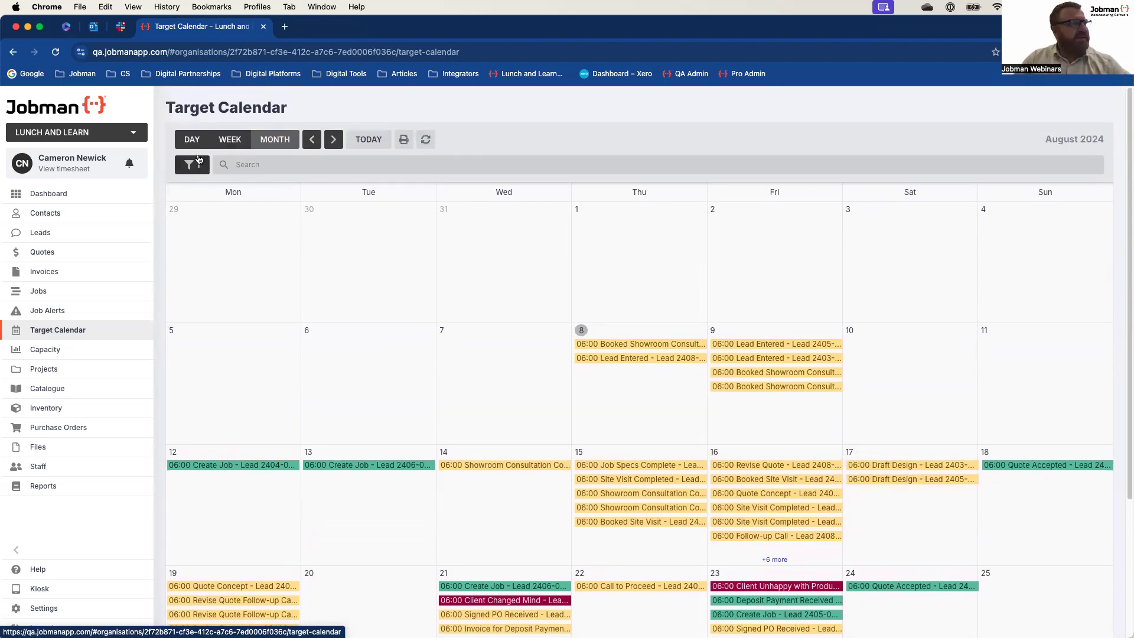
pyautogui.scroll(-2, 453, 372)
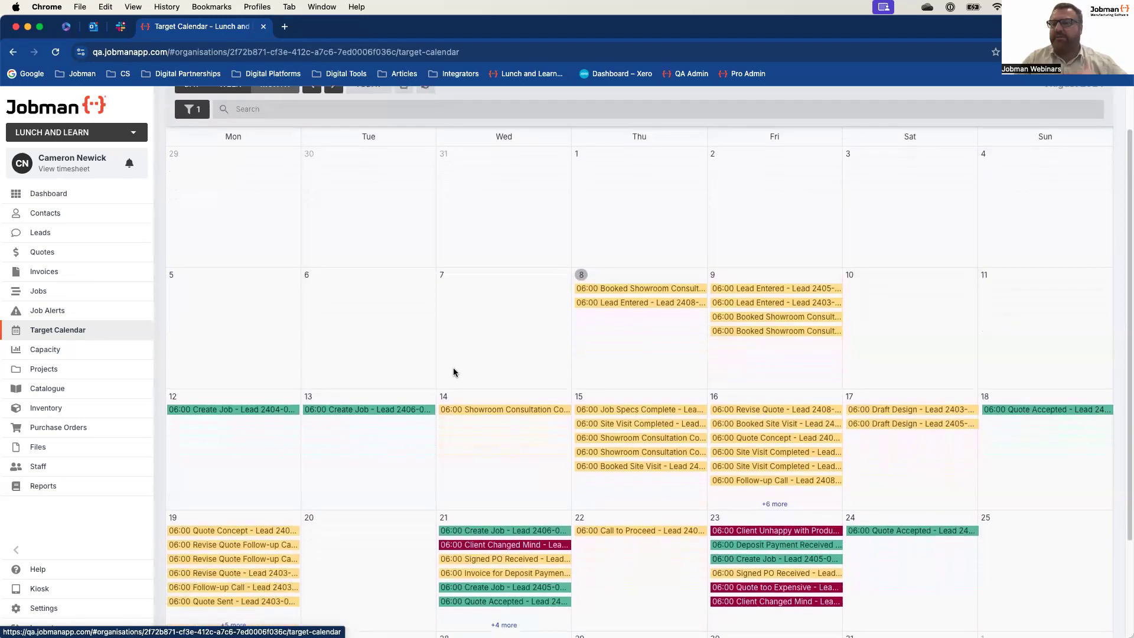
pyautogui.scroll(-1, 453, 372)
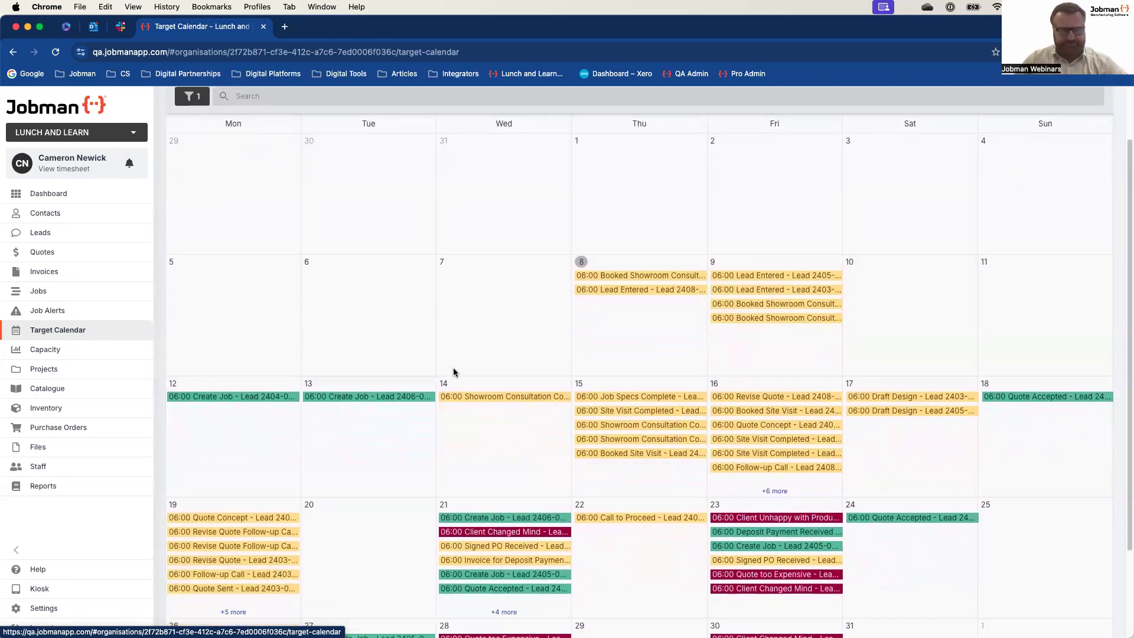
pyautogui.scroll(-1, 488, 397)
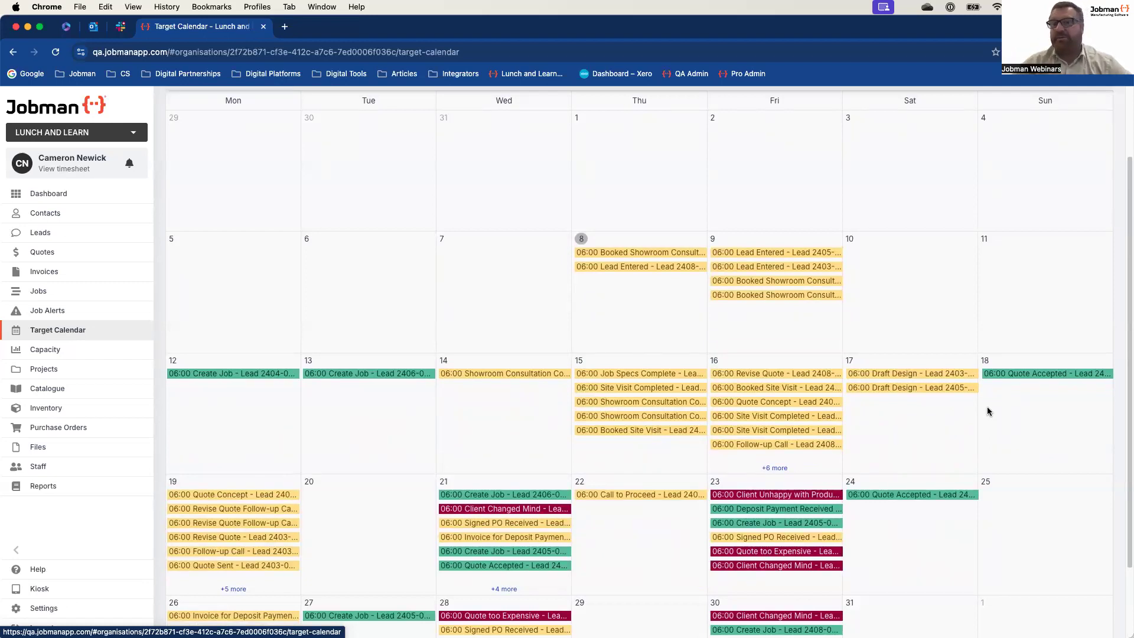
pyautogui.scroll(-3, 985, 413)
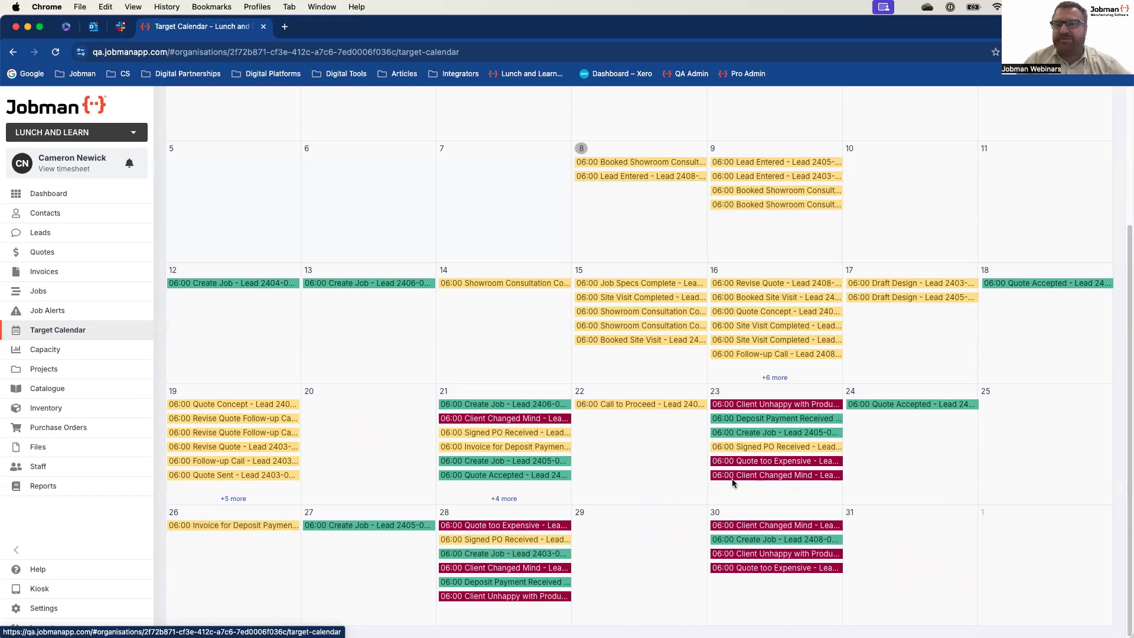
# Step: View the list of lead types in the organisation's lead settings
pyautogui.click(42, 608)
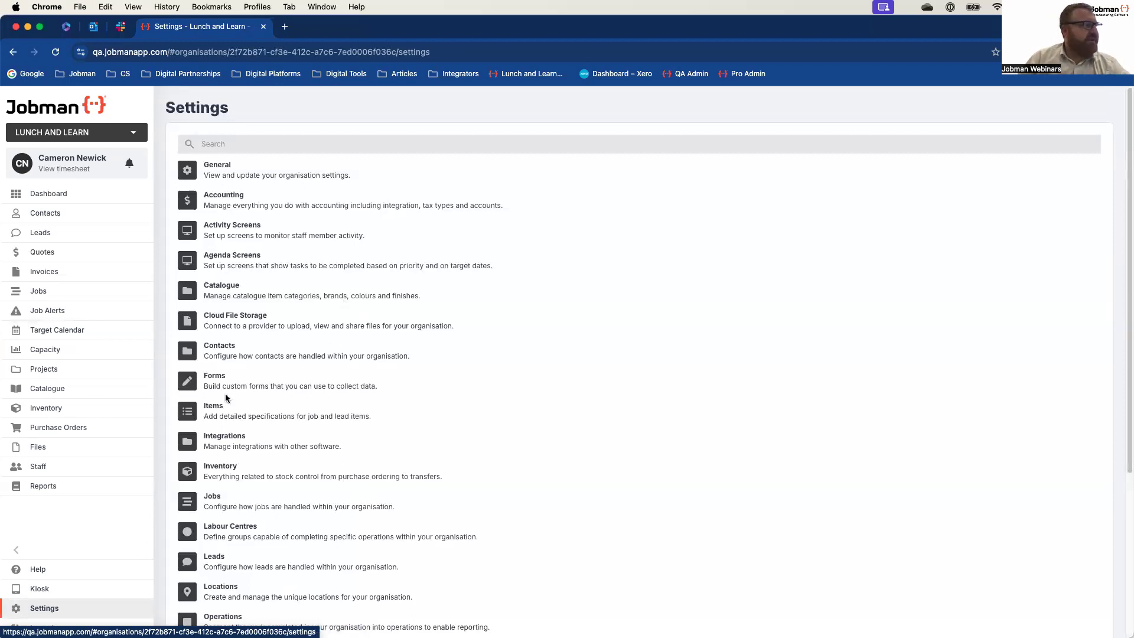
pyautogui.click(223, 557)
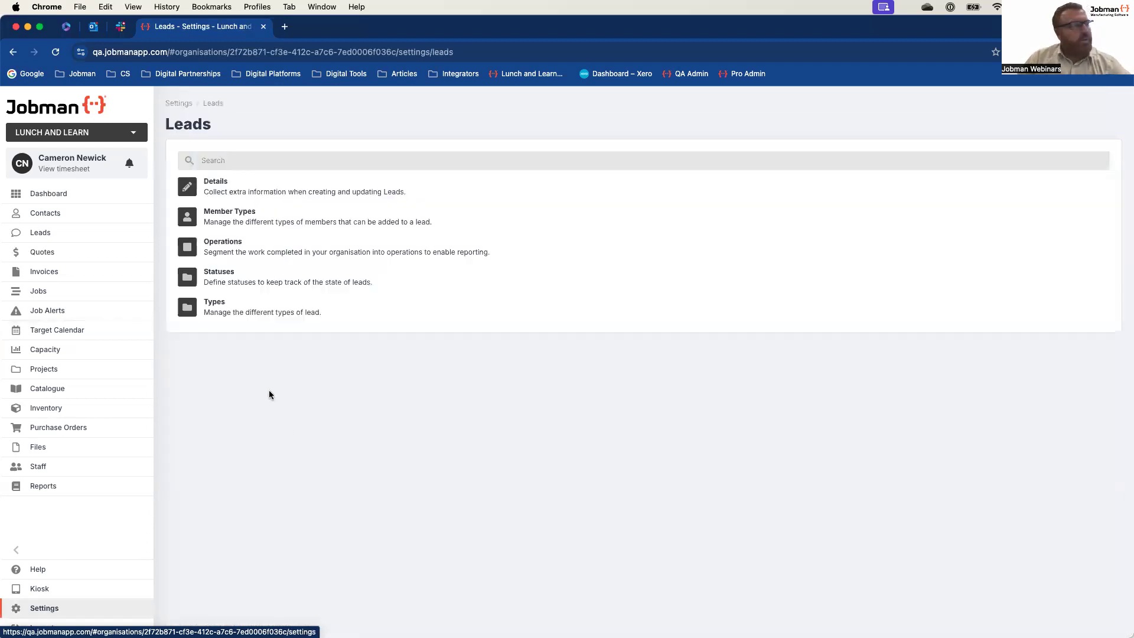
pyautogui.click(225, 310)
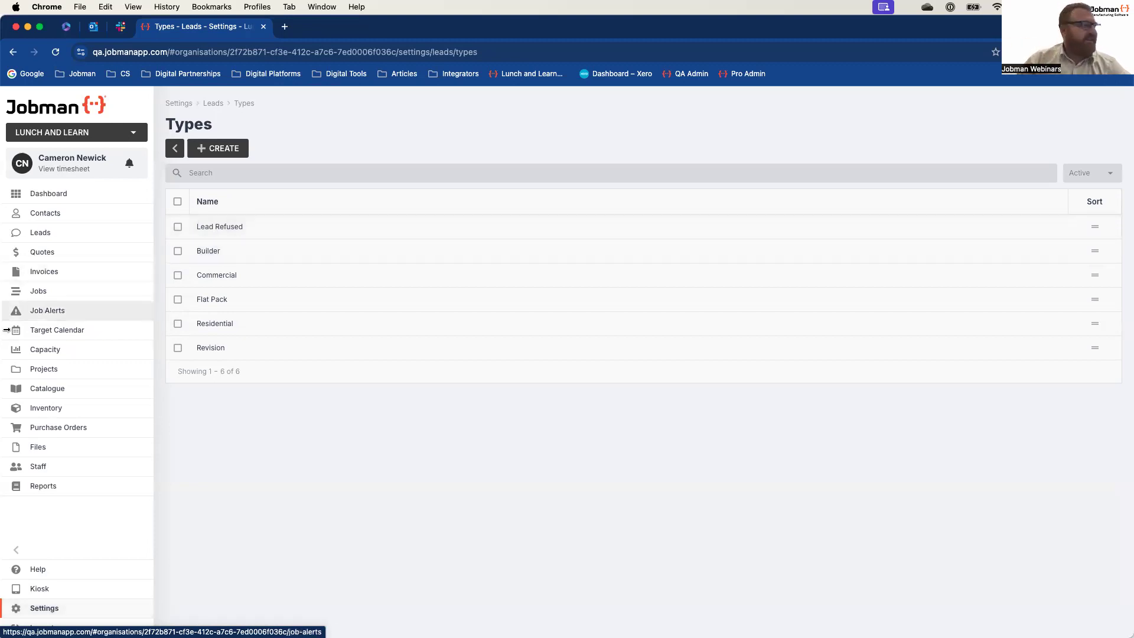
# Step: Open the Standard Lead workflow from the organisation's workflow settings
pyautogui.click(185, 104)
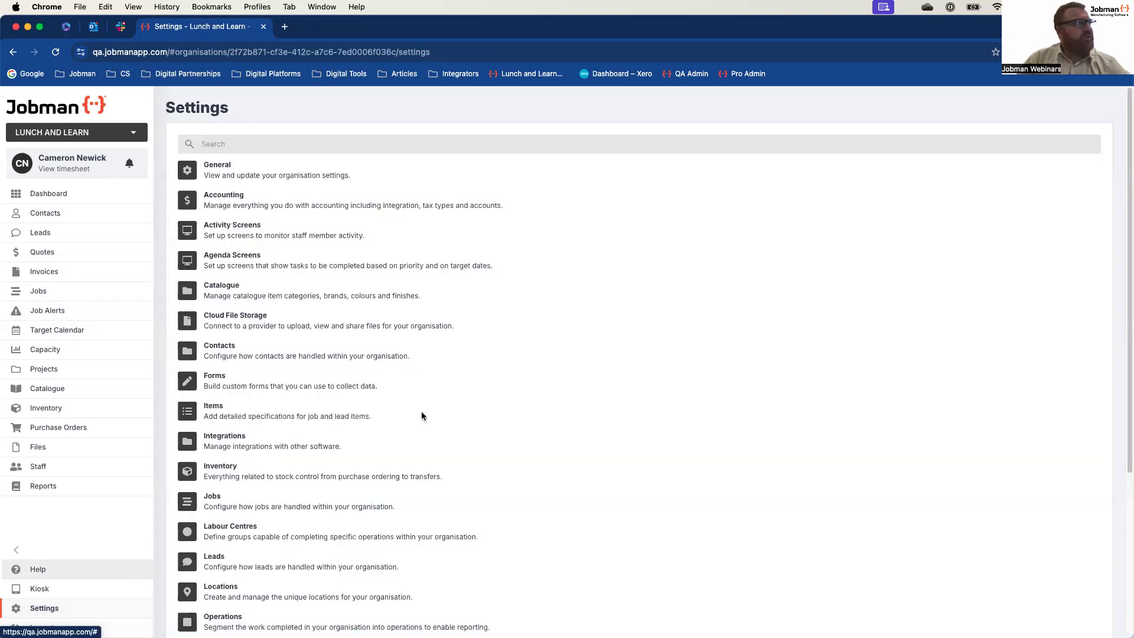
pyautogui.scroll(-5, 403, 406)
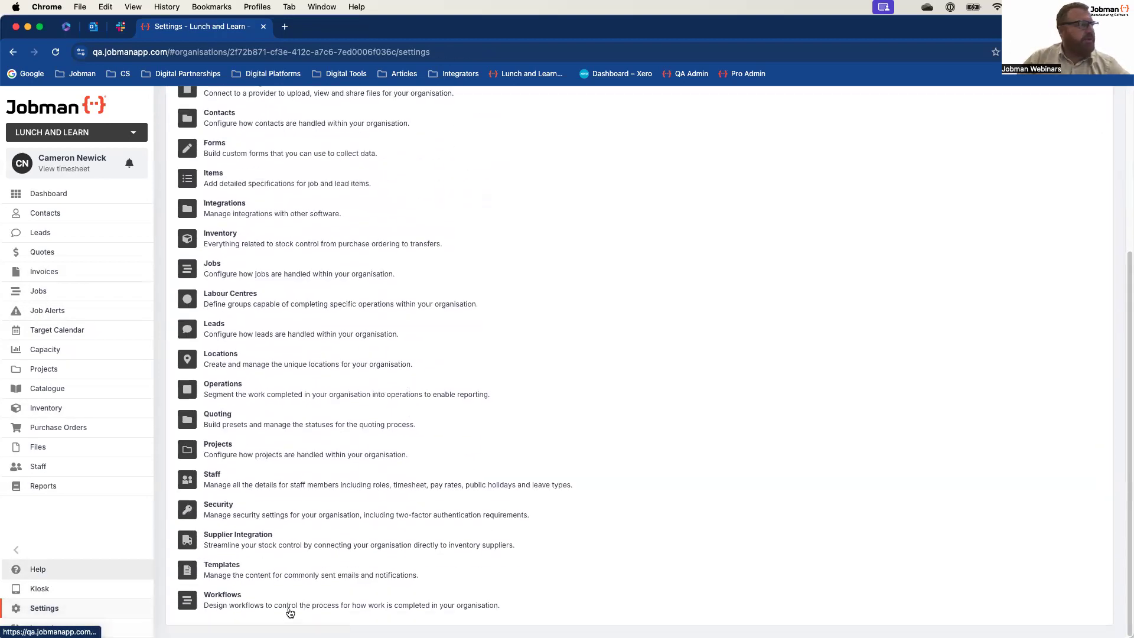
pyautogui.click(225, 600)
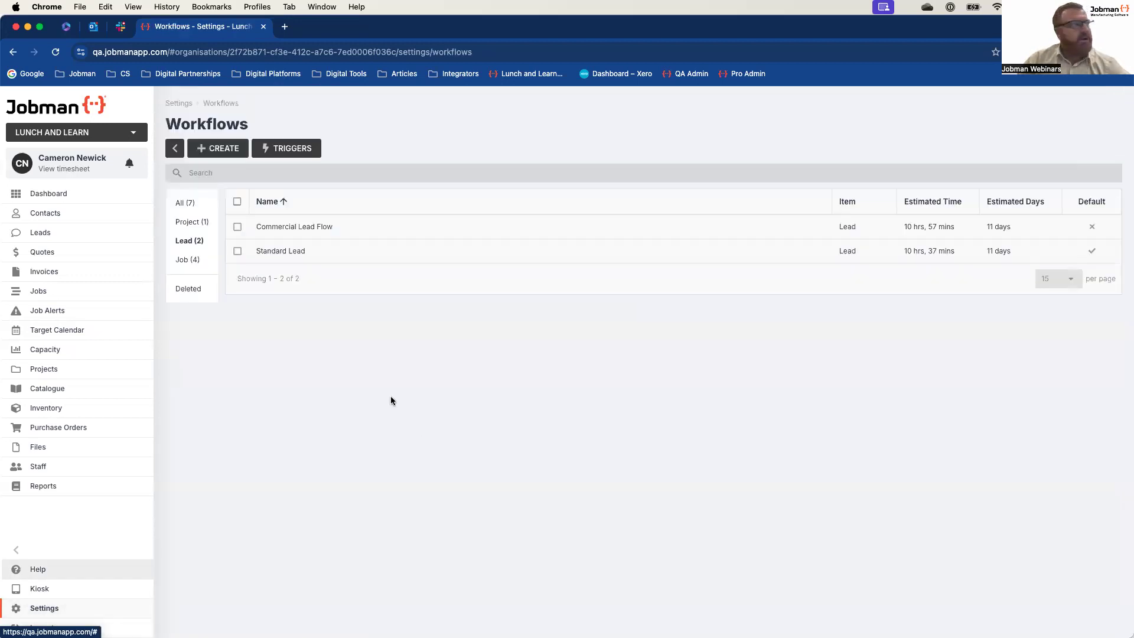
pyautogui.click(286, 253)
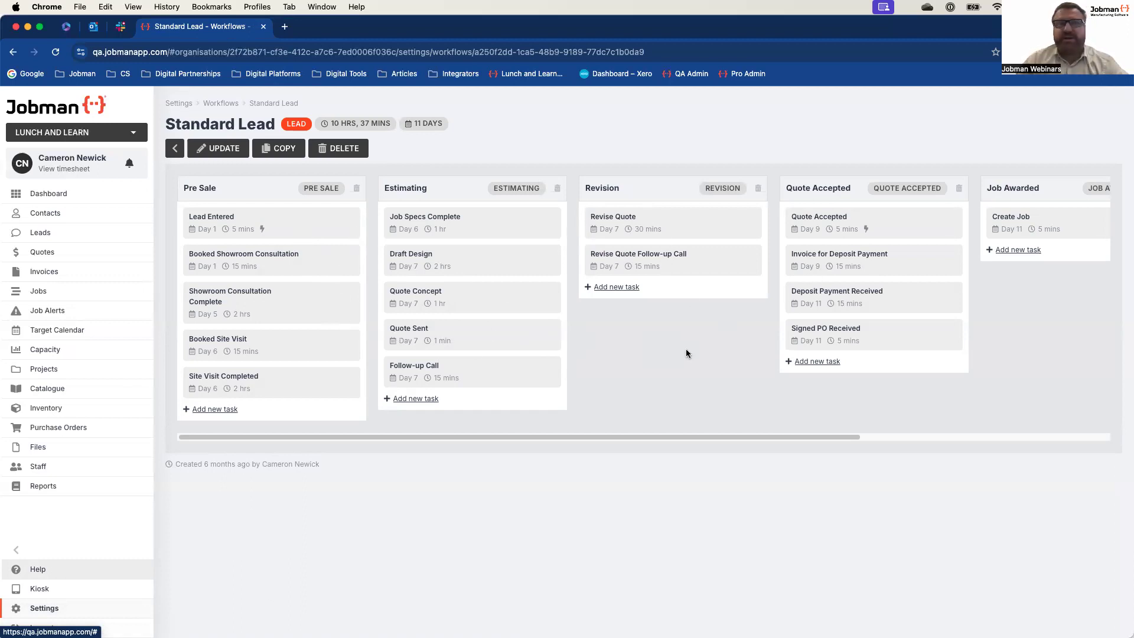
# Step: Restrict the Quote too Expensive task in the Job Refused step to the selected type Lead Refused, and save it
pyautogui.hscroll(6, 686, 348)
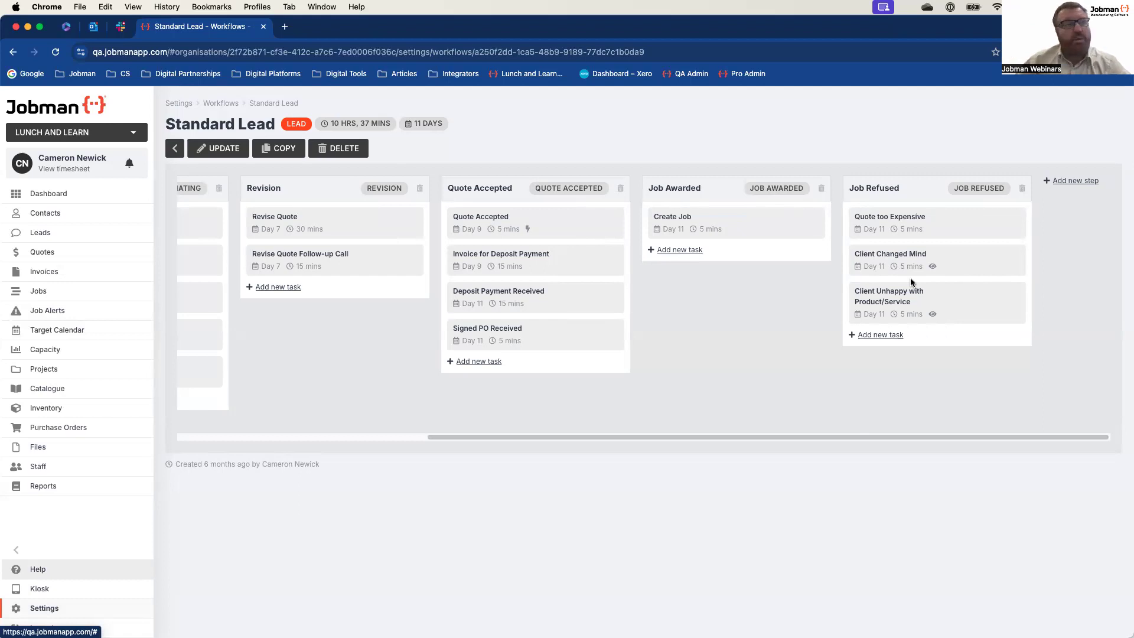
pyautogui.click(884, 224)
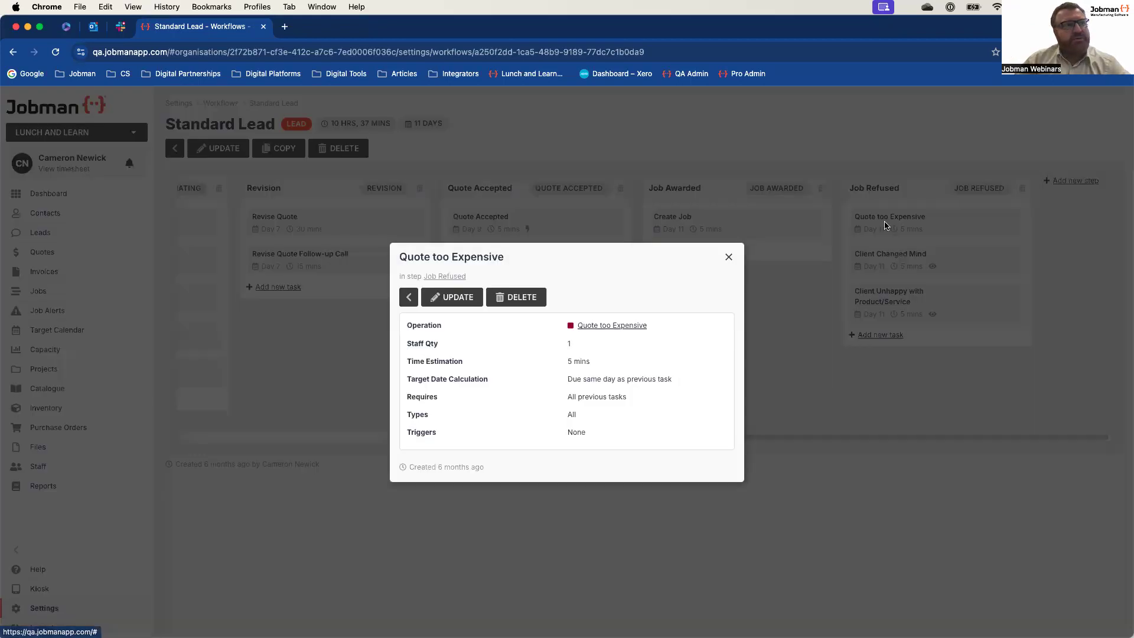
pyautogui.click(453, 298)
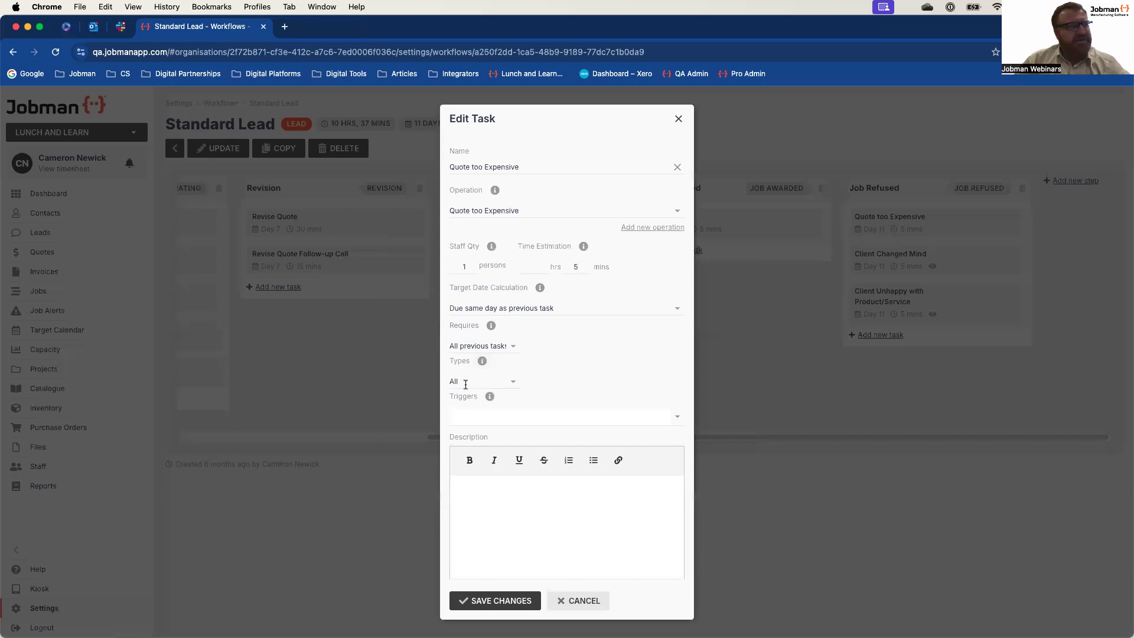
pyautogui.click(516, 384)
pyautogui.click(484, 424)
pyautogui.click(677, 383)
pyautogui.click(597, 400)
pyautogui.click(589, 335)
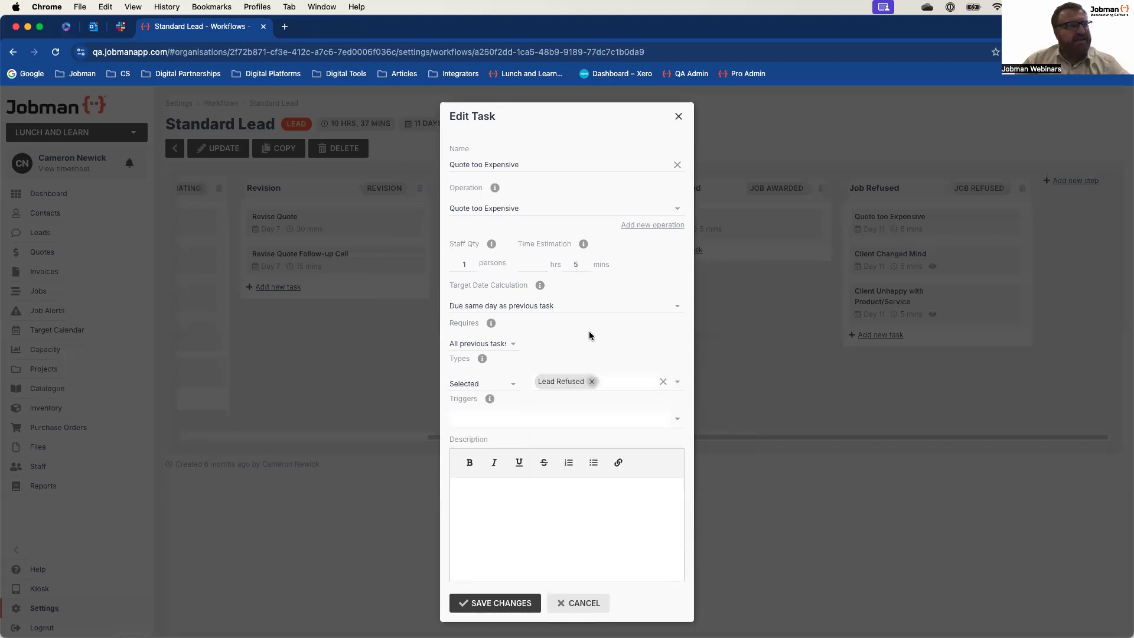
pyautogui.click(525, 604)
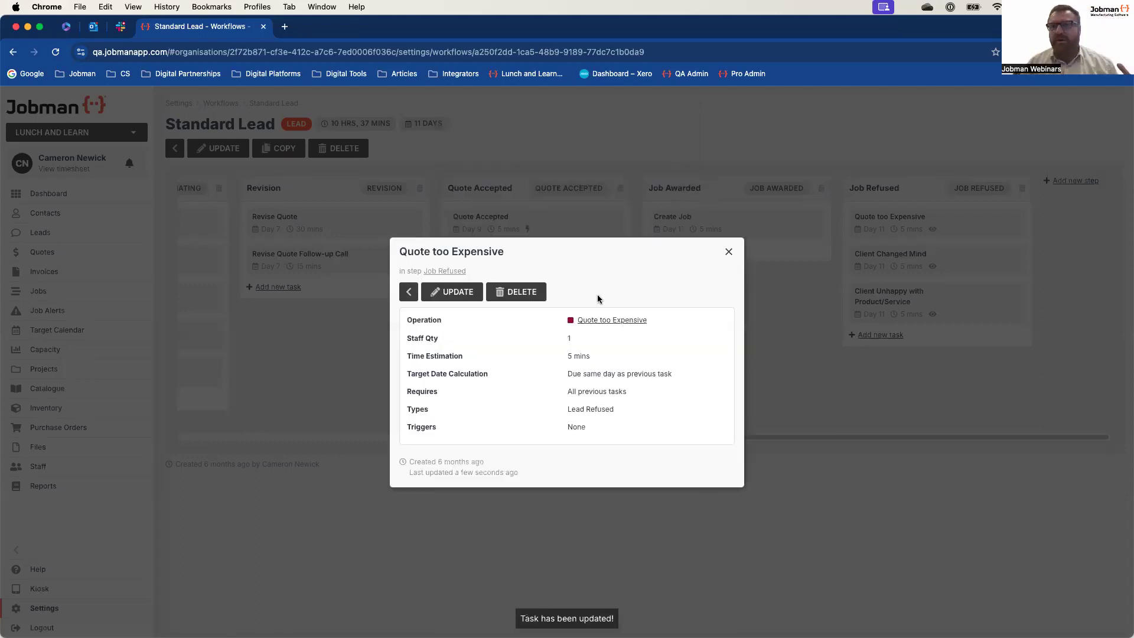
pyautogui.click(728, 253)
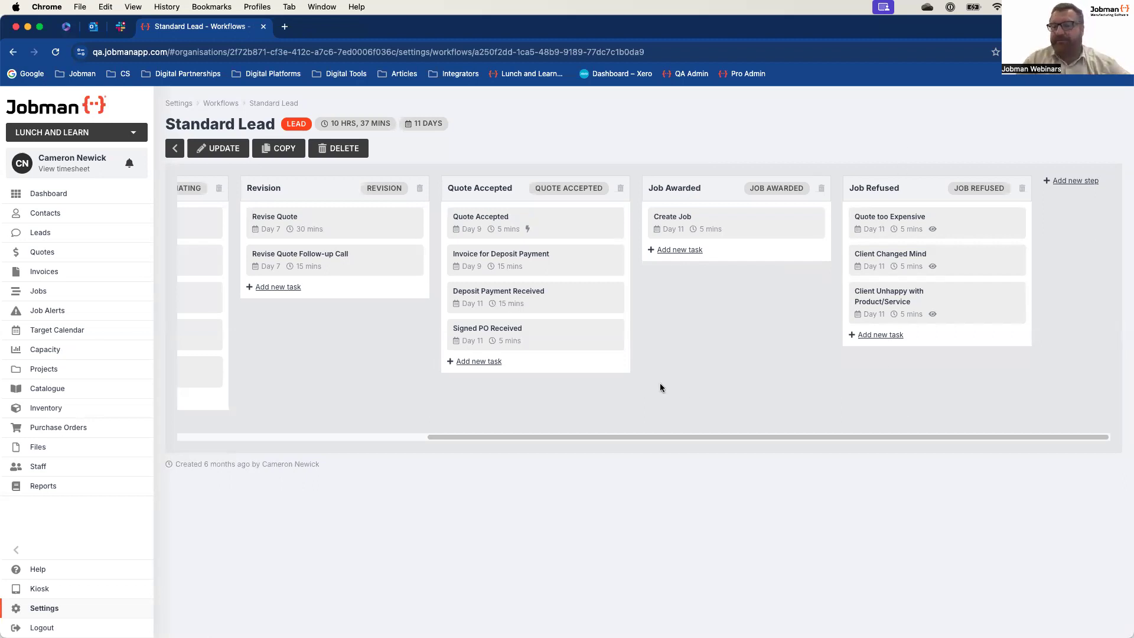
# Step: Check the details of the Client Changed Mind task and look back over the workflow's earlier steps
pyautogui.click(874, 264)
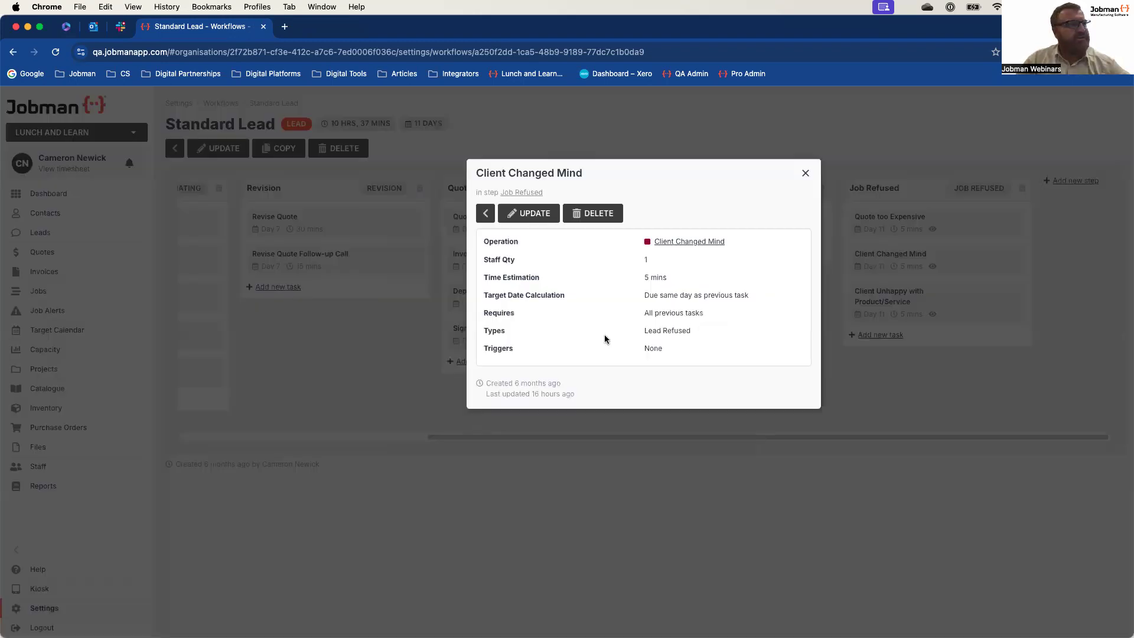
pyautogui.click(806, 172)
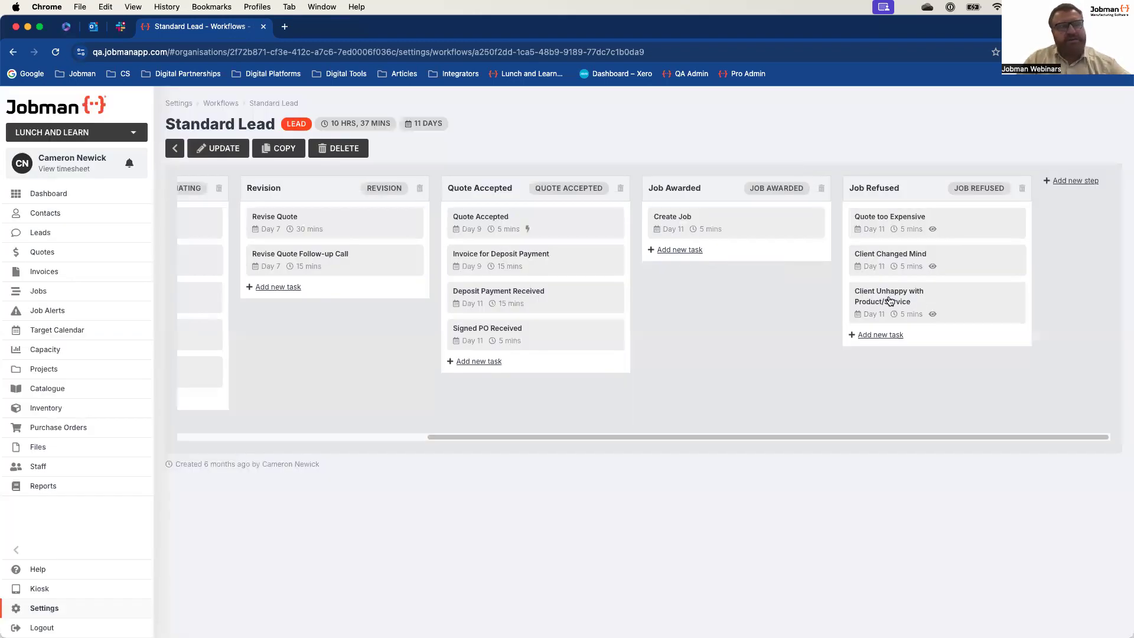
pyautogui.hscroll(-5, 654, 336)
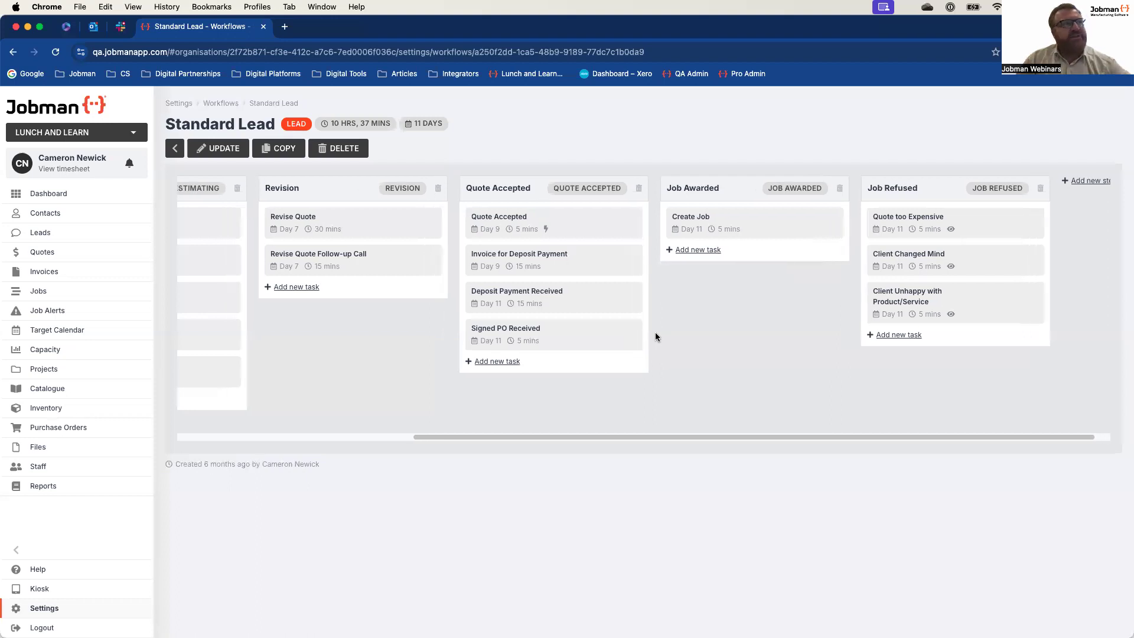
pyautogui.hscroll(-2, 656, 342)
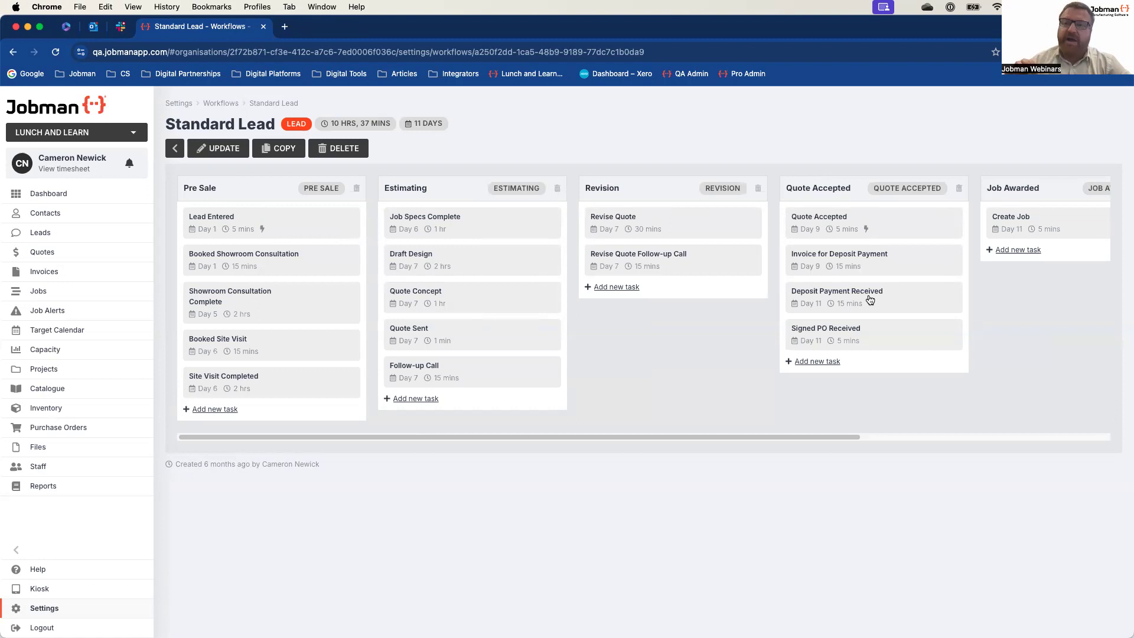
# Step: Restrict the Invoice for Deposit Payment task to the types Builder, Flat Pack, Residential and Revision, and save it
pyautogui.click(833, 258)
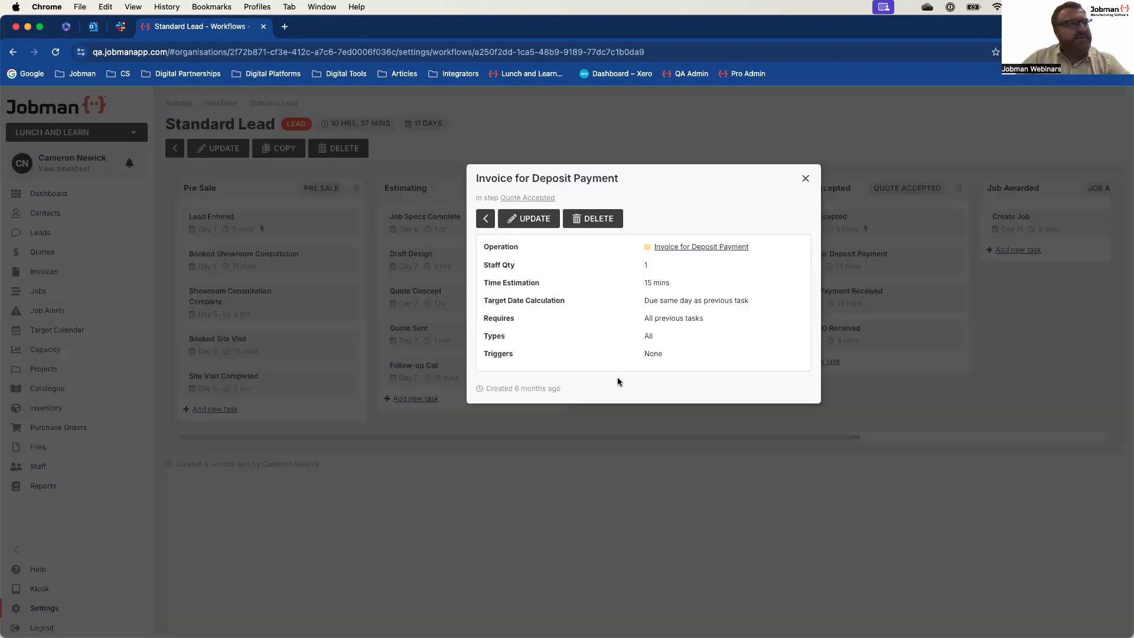
pyautogui.click(518, 220)
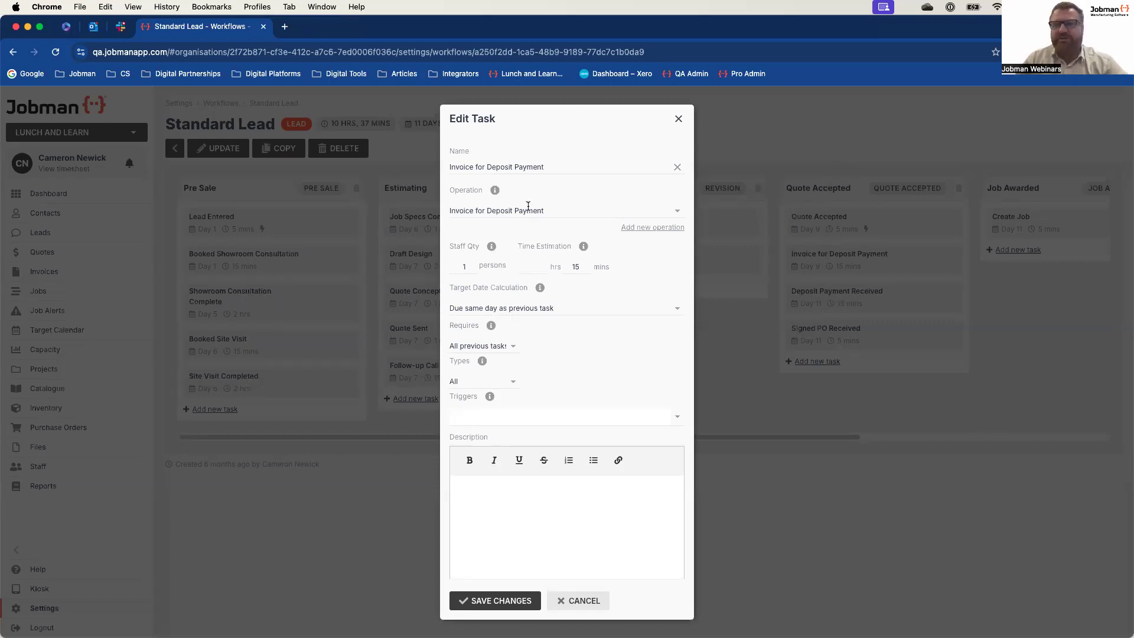
pyautogui.click(514, 385)
pyautogui.click(505, 423)
pyautogui.click(678, 387)
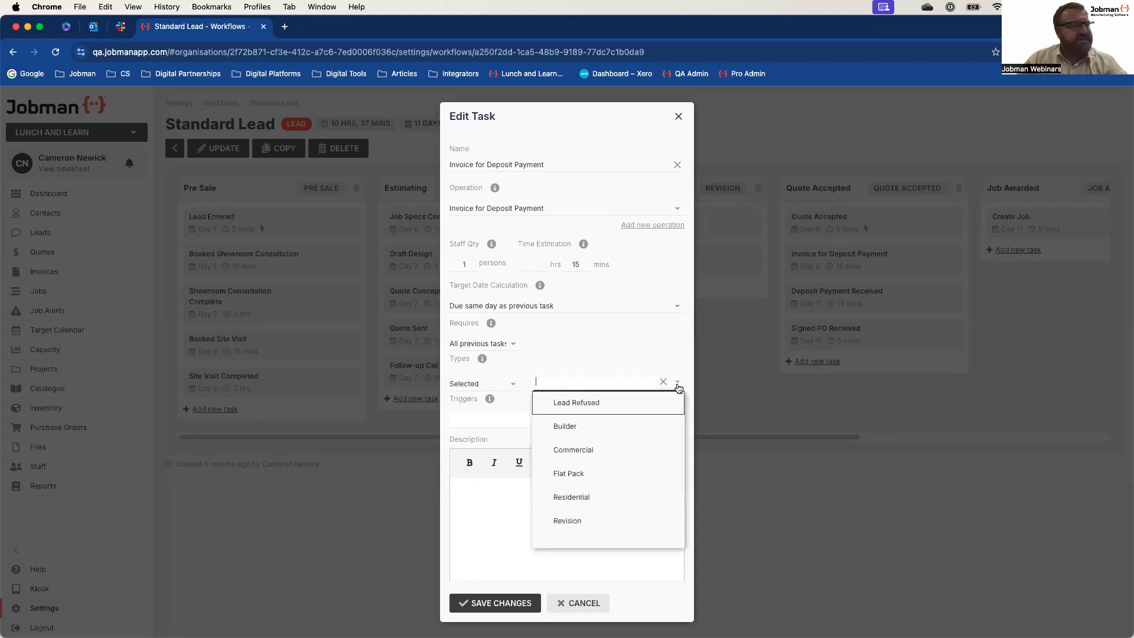
pyautogui.click(592, 427)
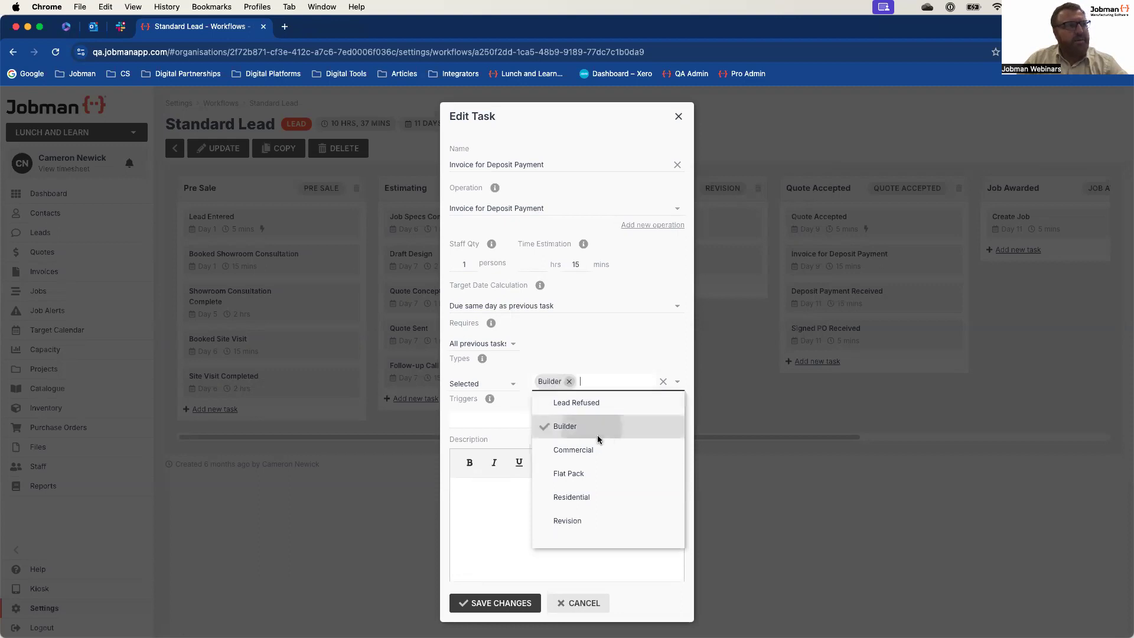
pyautogui.click(598, 472)
pyautogui.click(601, 511)
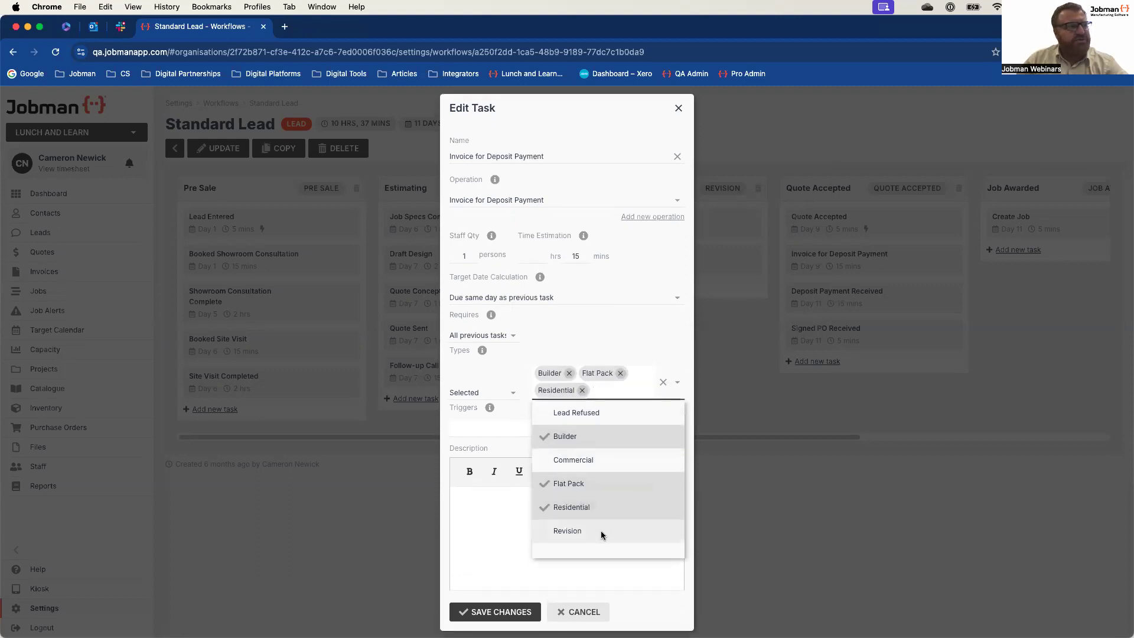
pyautogui.click(600, 531)
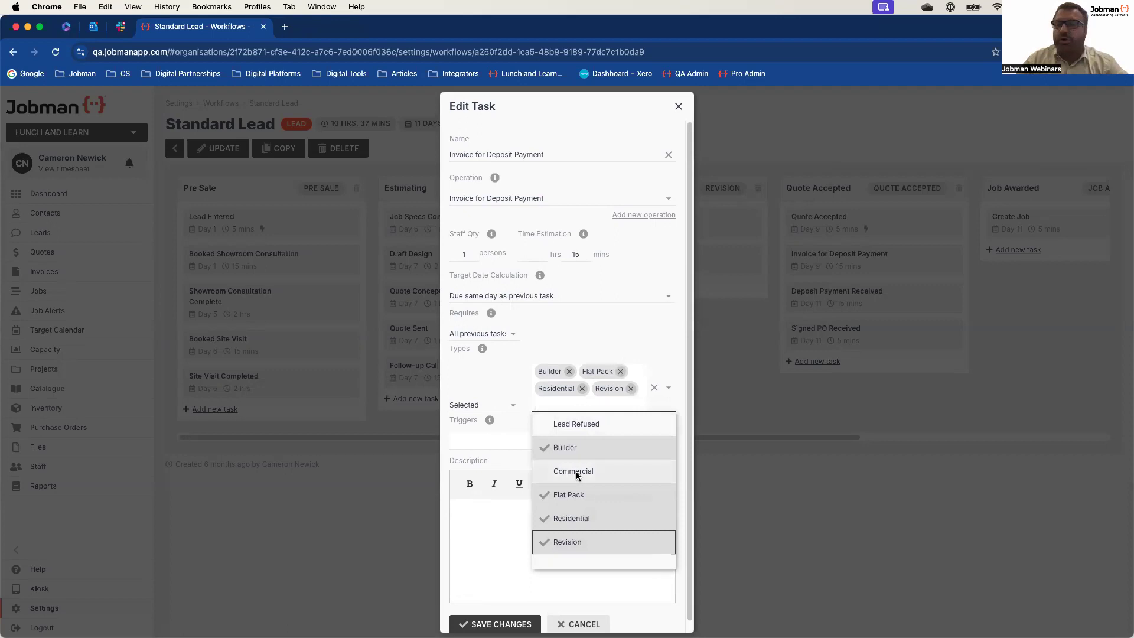
pyautogui.click(573, 328)
pyautogui.click(500, 623)
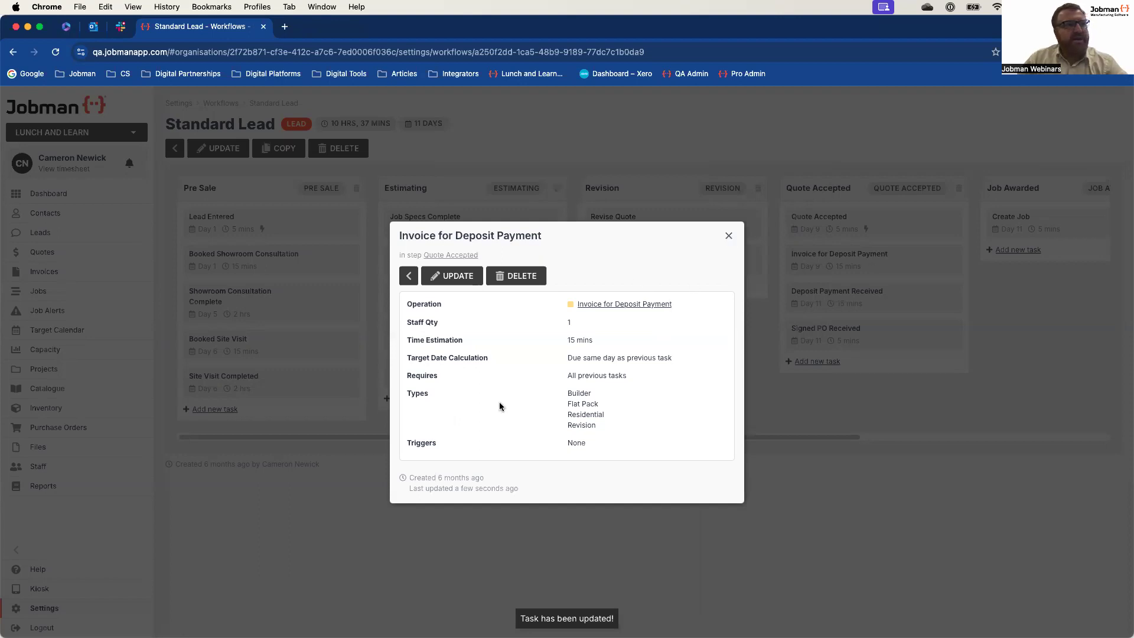
pyautogui.click(728, 235)
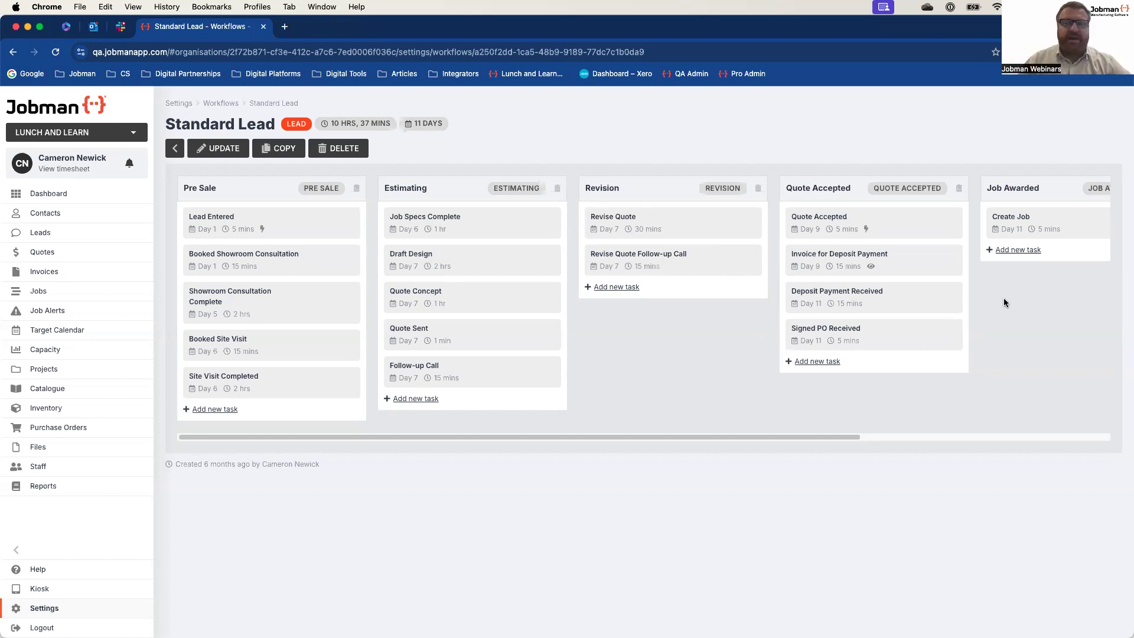
# Step: Open the Deep Dive Volume 2 lead and review its tasks across all workflow steps, from Pre Sale to Job Refused
pyautogui.click(52, 239)
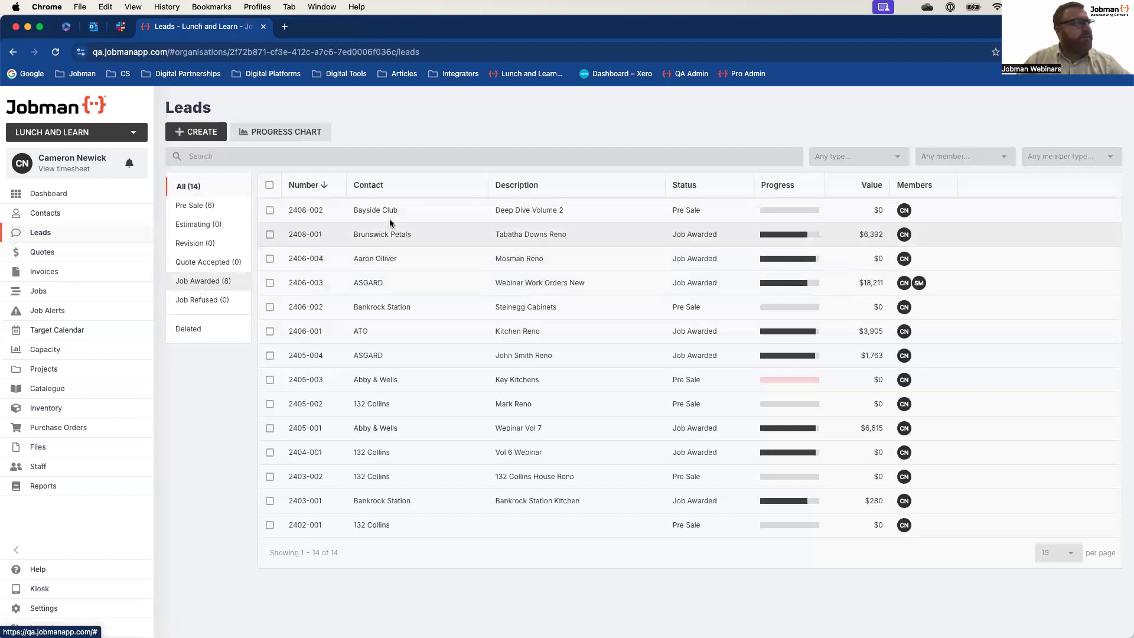
pyautogui.click(381, 214)
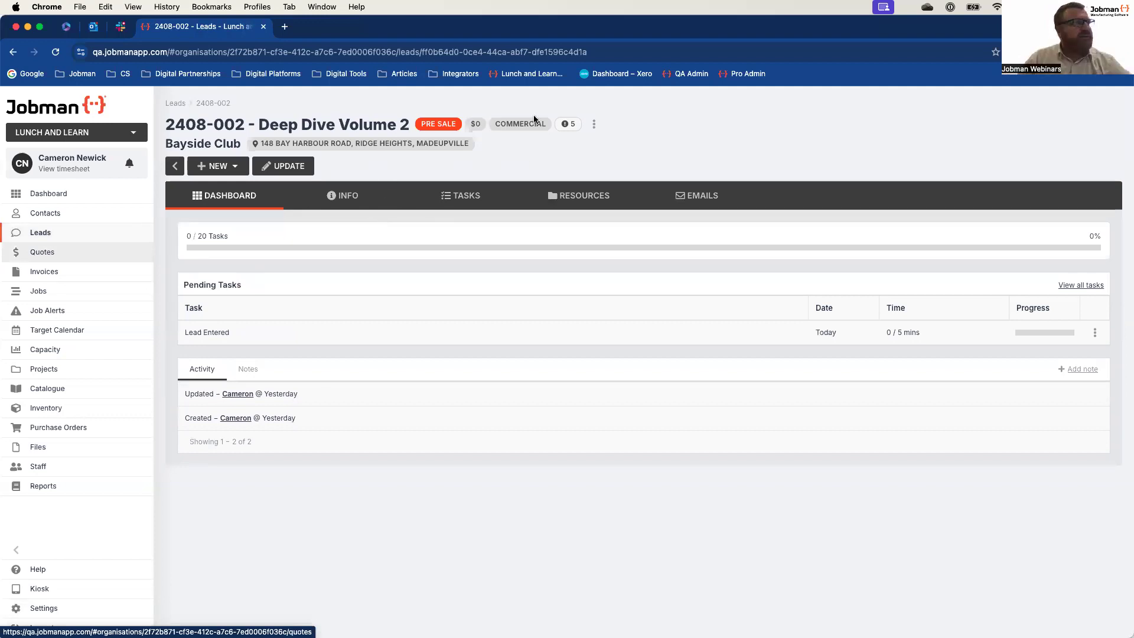
pyautogui.click(460, 197)
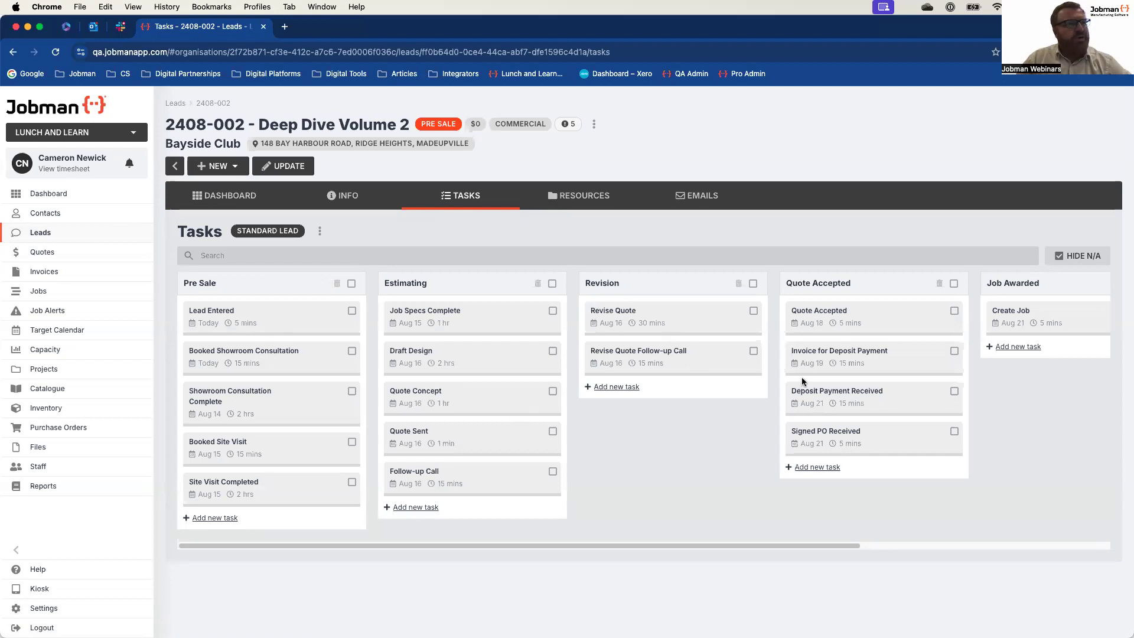
pyautogui.hscroll(5, 751, 420)
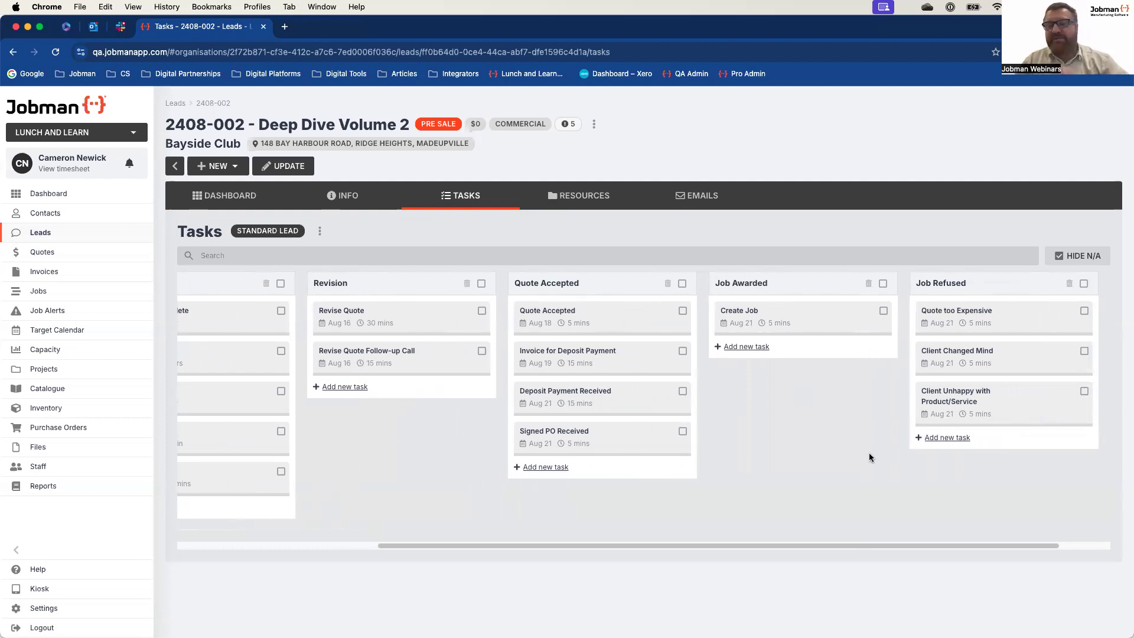
pyautogui.hscroll(-3, 792, 446)
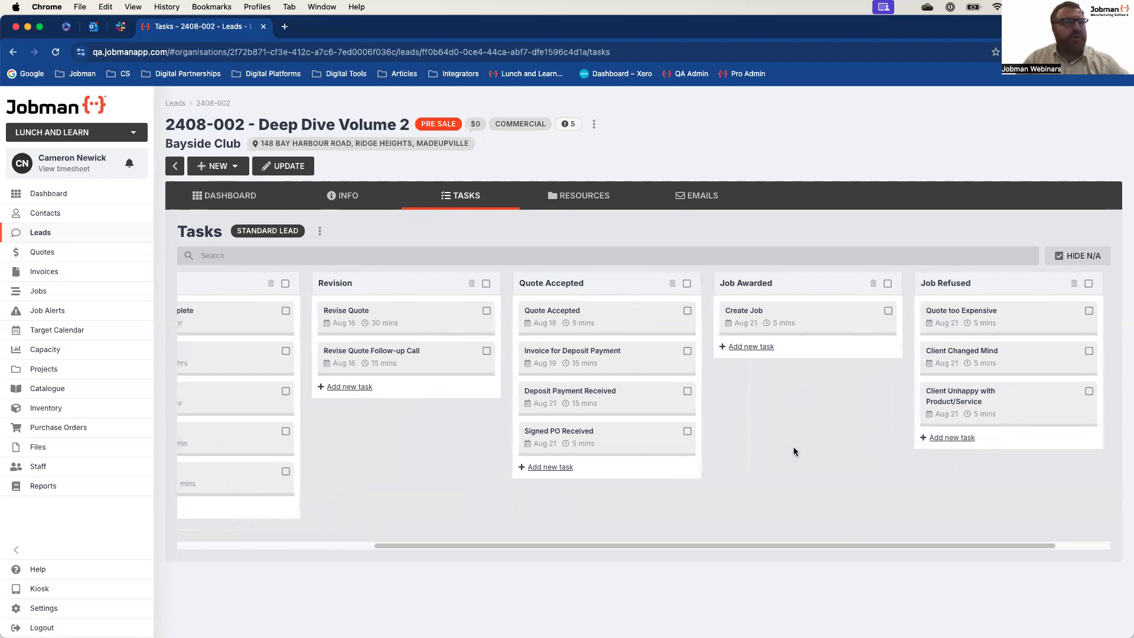
pyautogui.hscroll(-3, 795, 452)
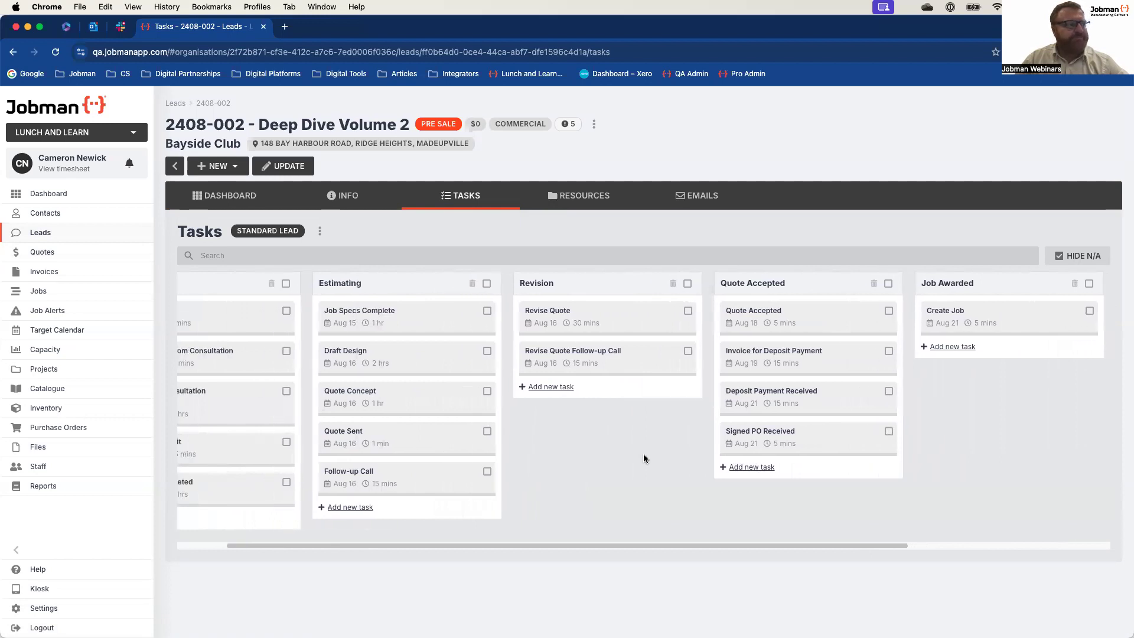
pyautogui.hscroll(-2, 644, 459)
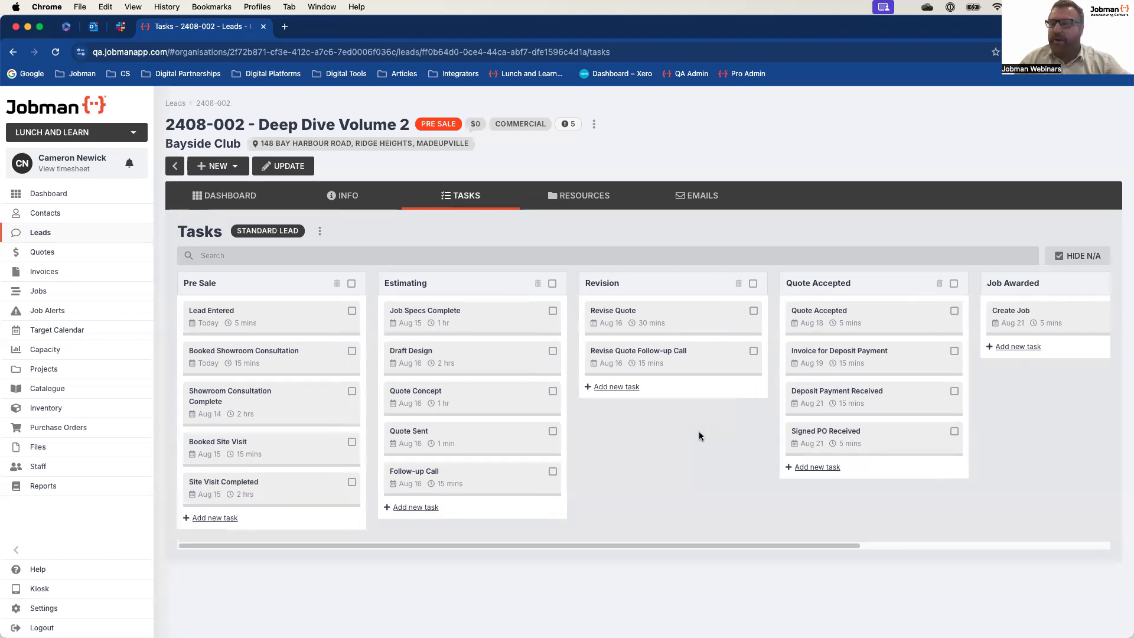
# Step: Open the lead for editing, check the available lead types, and save it with the type kept as Commercial
pyautogui.click(594, 124)
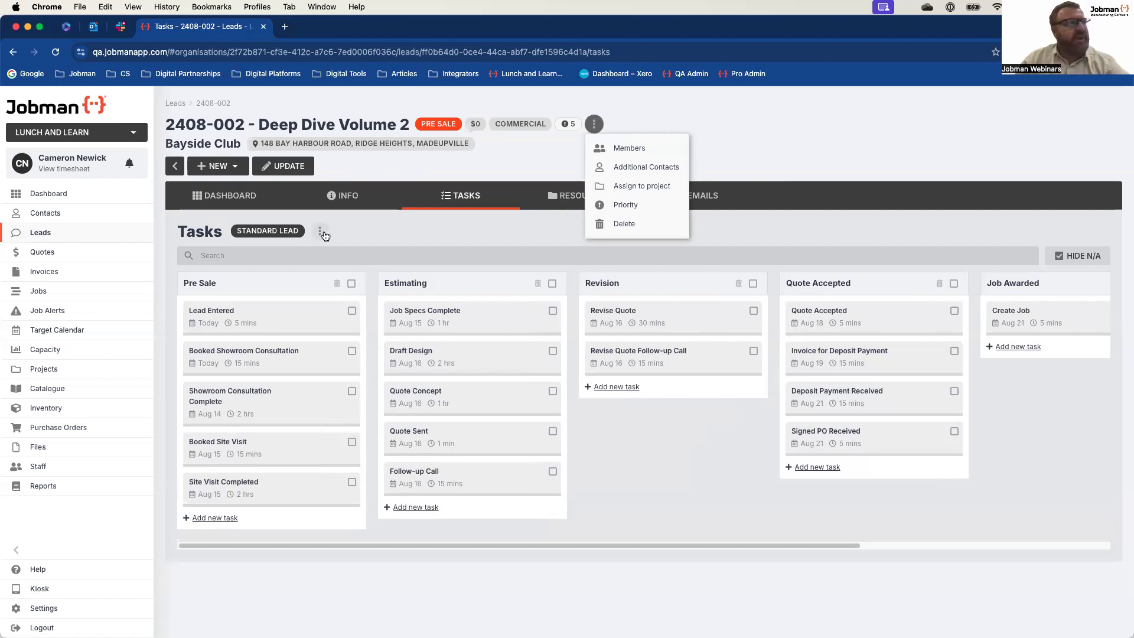
pyautogui.click(292, 168)
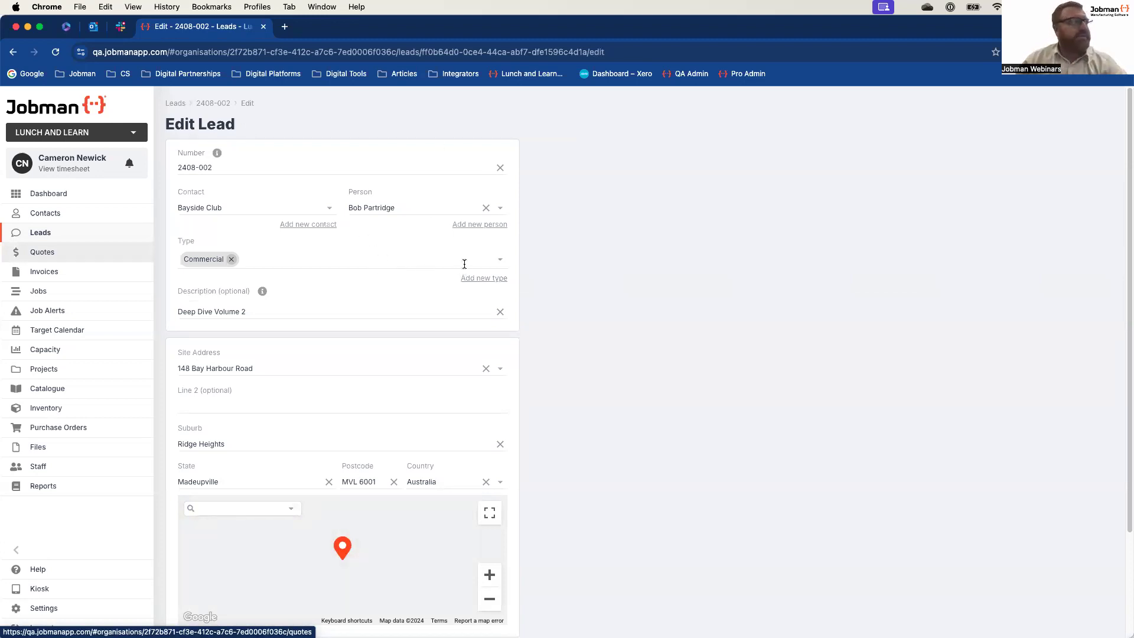
pyautogui.click(499, 264)
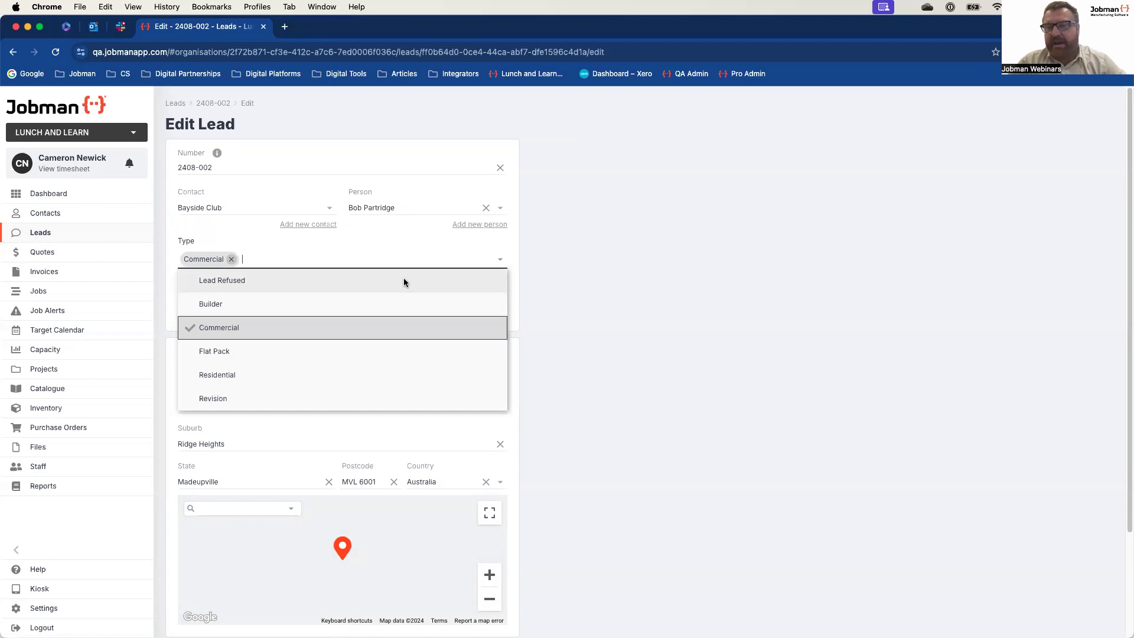
pyautogui.click(633, 312)
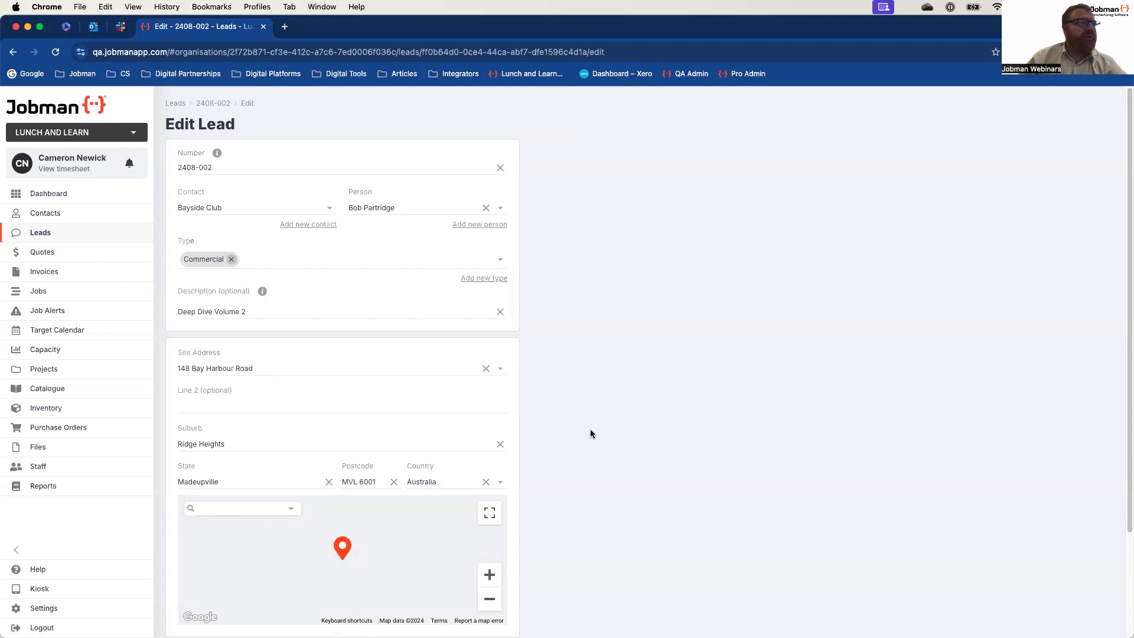
pyautogui.scroll(-3, 589, 433)
pyautogui.click(223, 615)
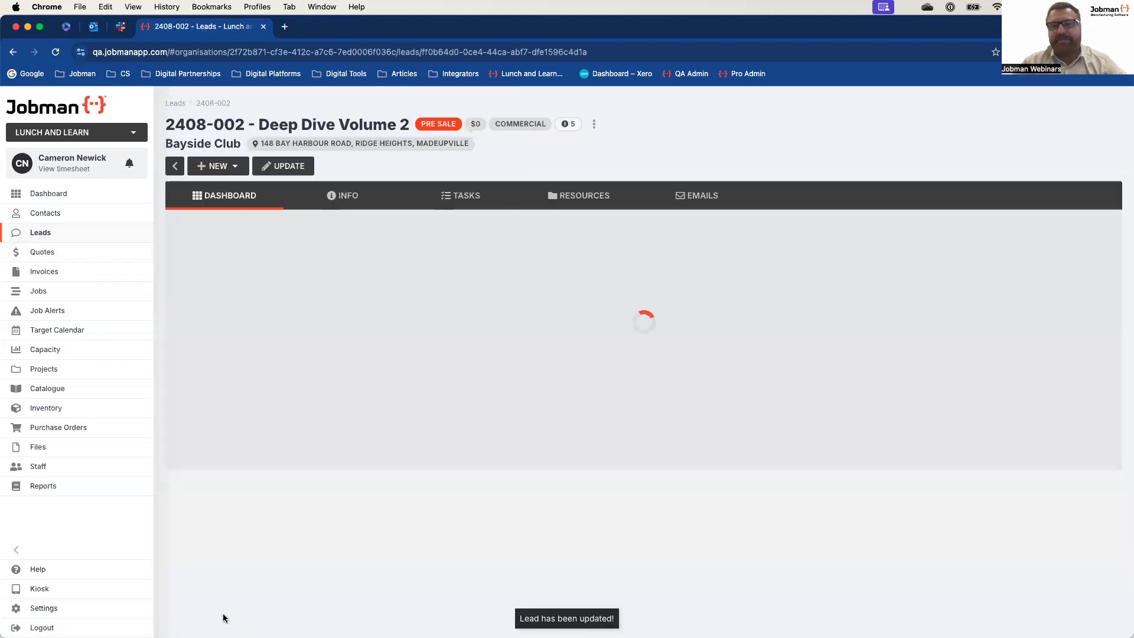
# Step: Reapply the Standard Lead workflow to the lead's tasks and look through its steps up to Job Refused
pyautogui.click(467, 197)
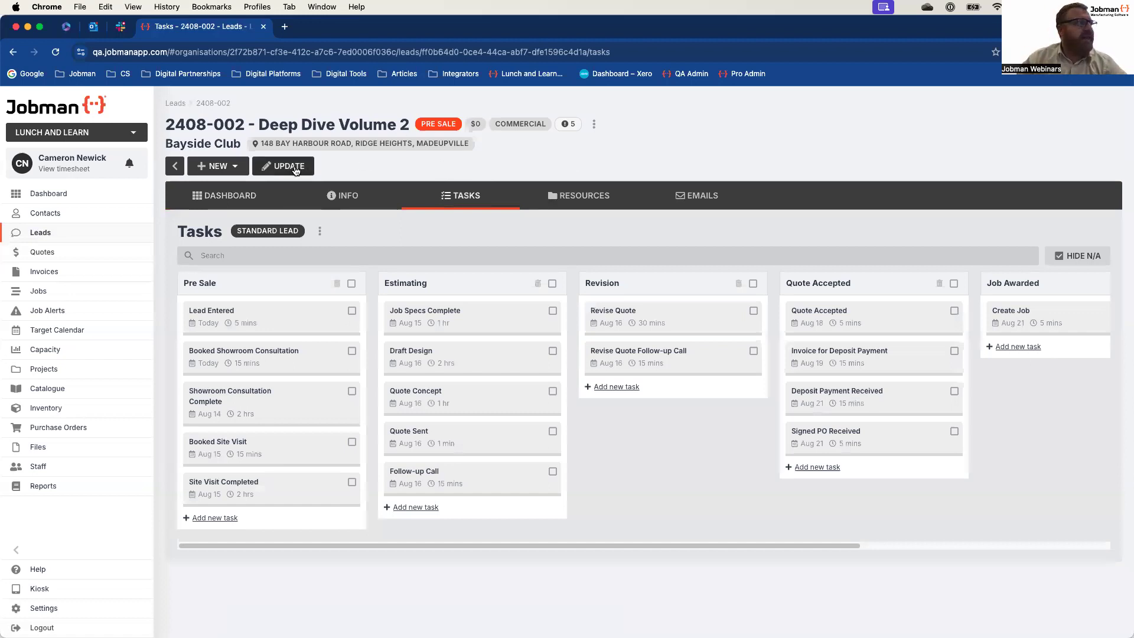
pyautogui.click(320, 230)
pyautogui.click(367, 275)
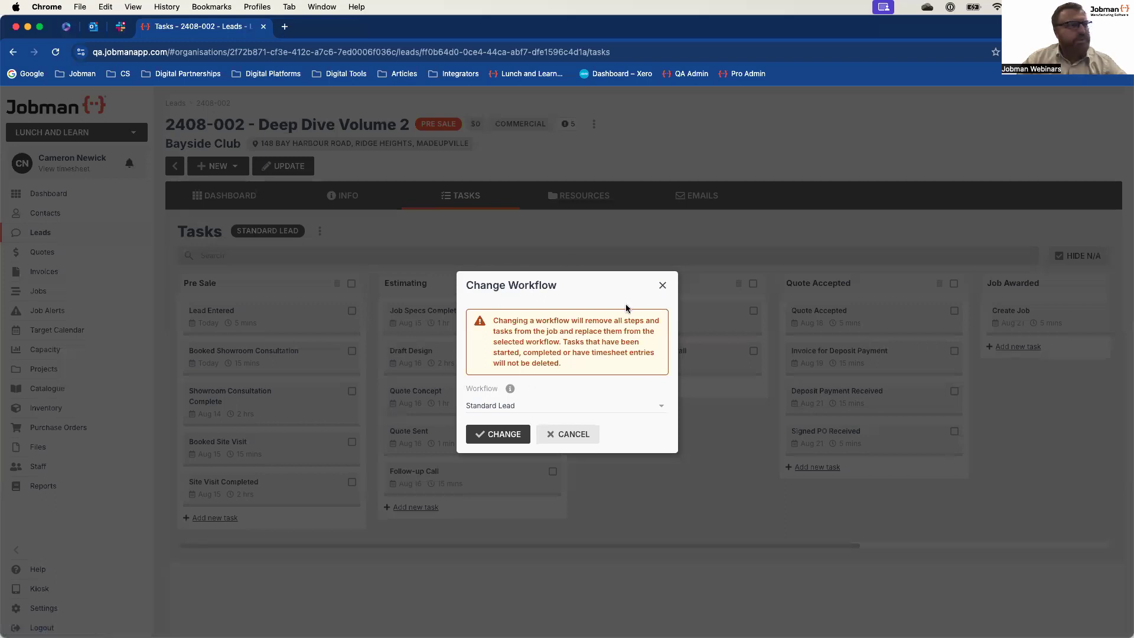
pyautogui.click(498, 435)
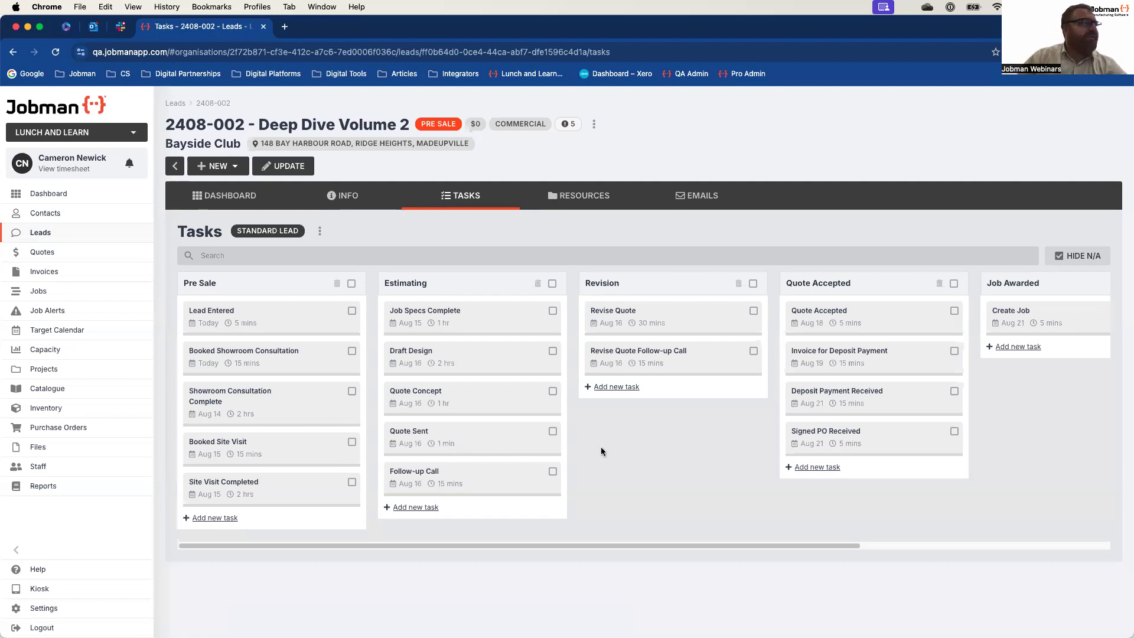
pyautogui.hscroll(3, 611, 442)
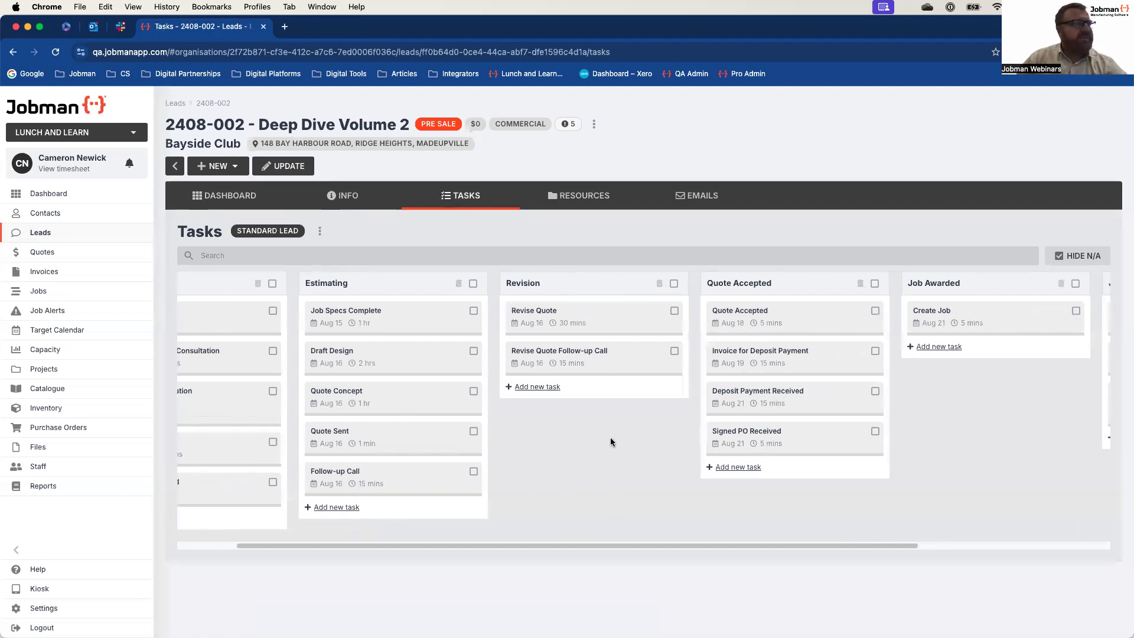
pyautogui.hscroll(8, 610, 442)
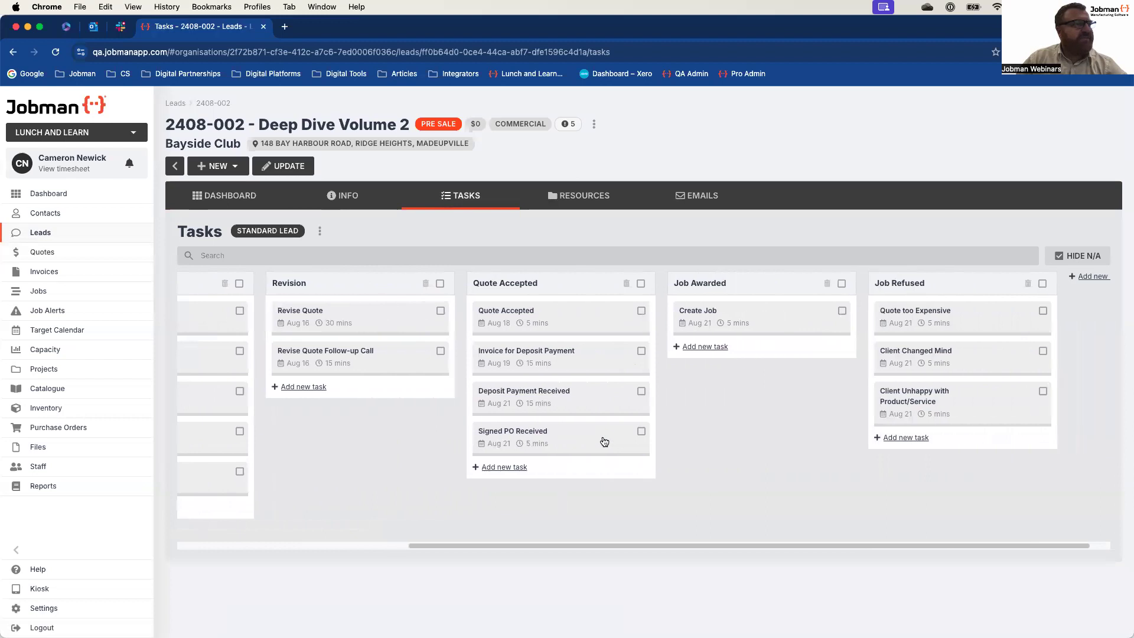
pyautogui.hscroll(1, 604, 441)
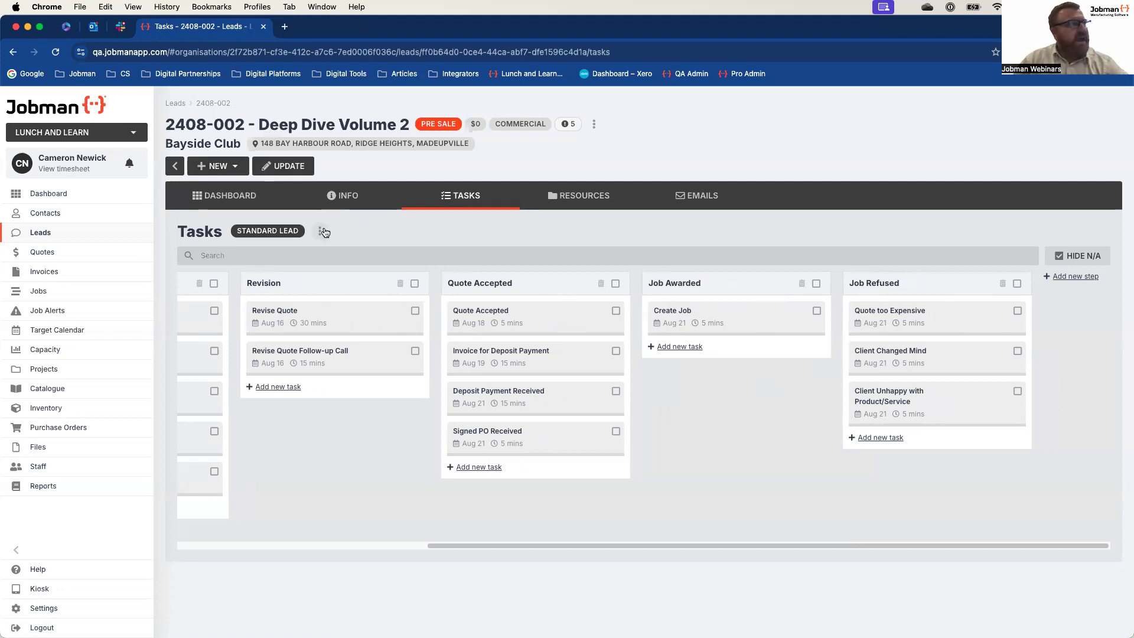
# Step: Change the lead's type to Residential, save it, and return to its task board
pyautogui.click(286, 166)
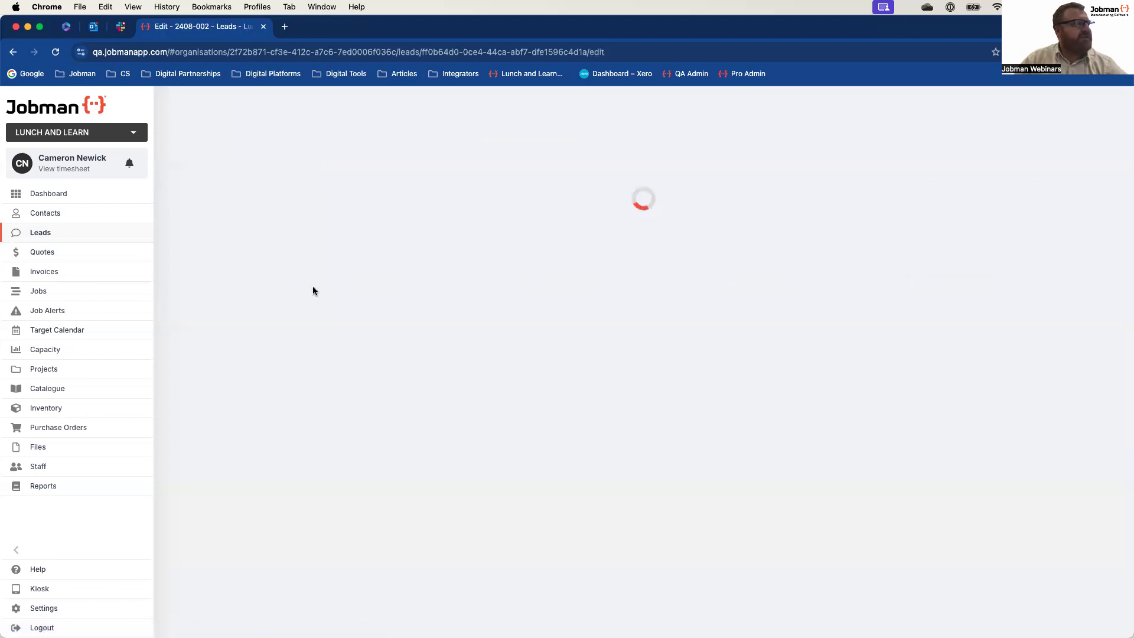
pyautogui.click(236, 260)
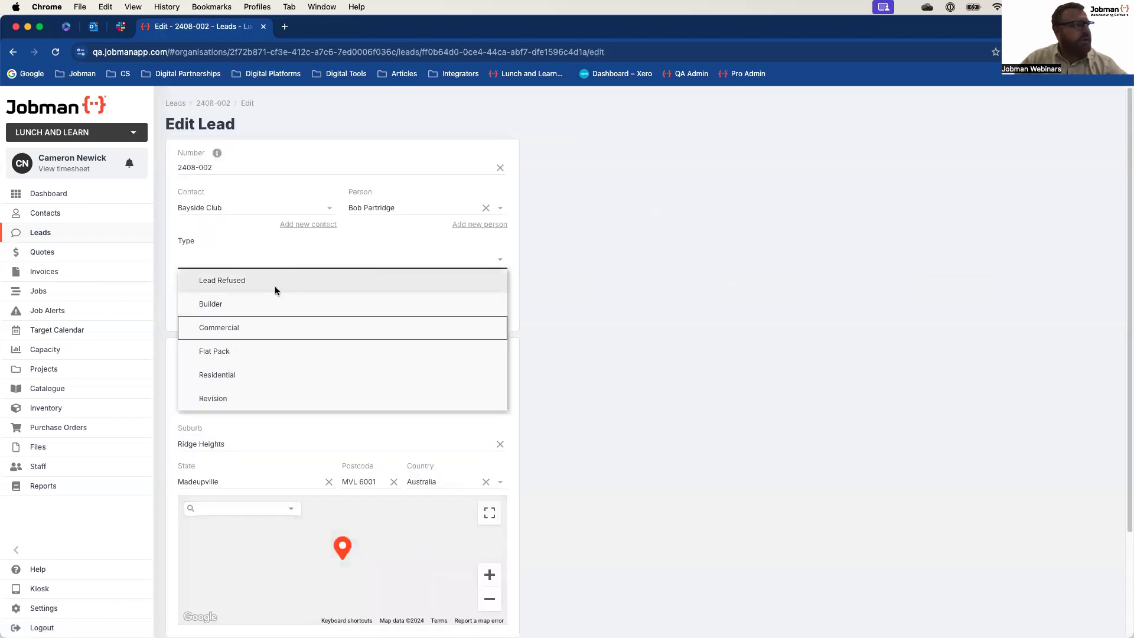
pyautogui.click(264, 374)
pyautogui.scroll(-3, 671, 392)
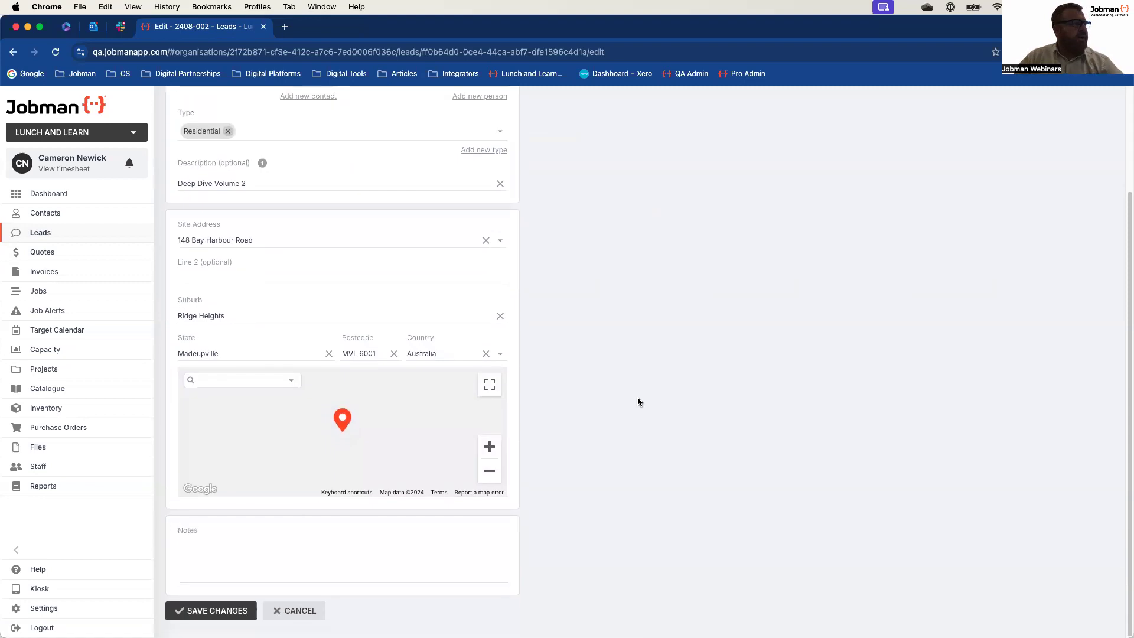
pyautogui.click(205, 618)
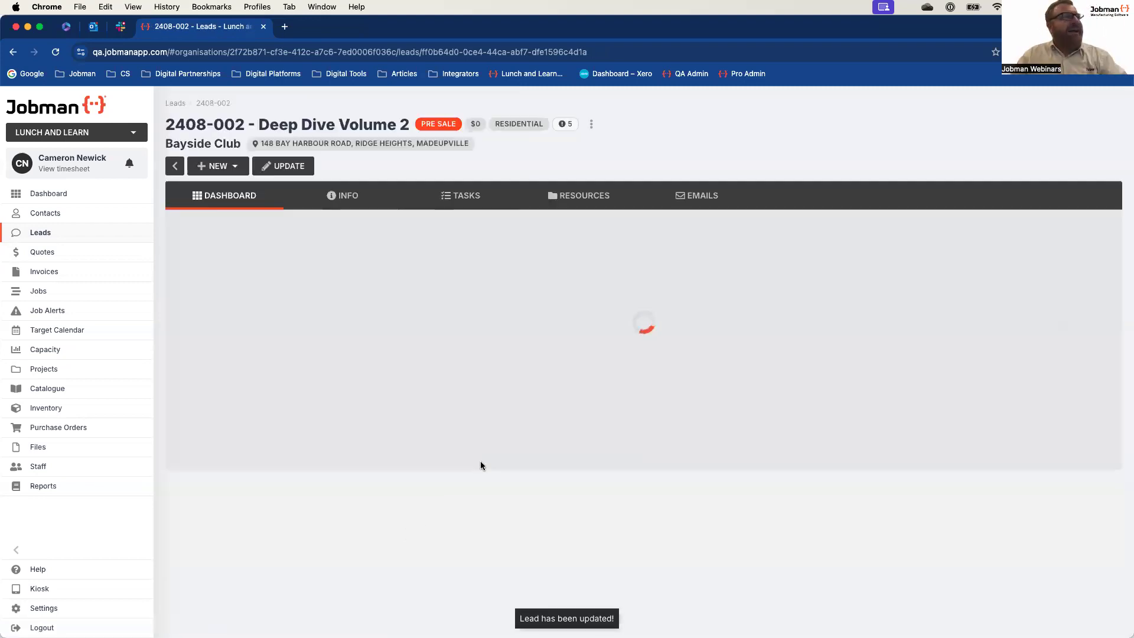
pyautogui.click(462, 195)
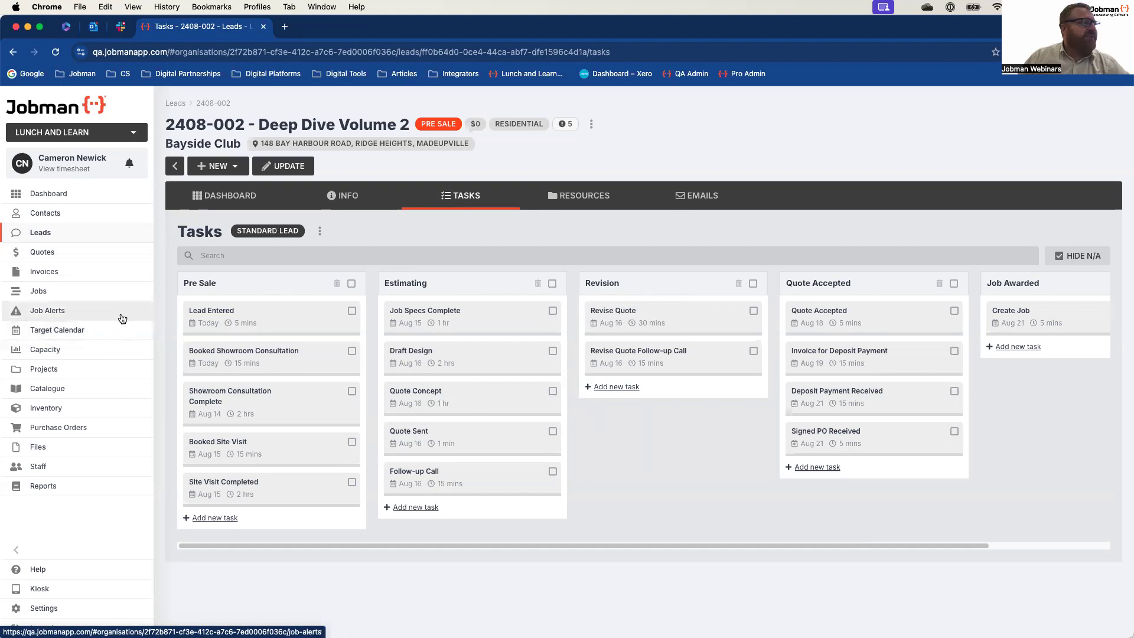
# Step: Open the Please Send Invoice lead trigger from the organisation's workflow settings
pyautogui.click(54, 607)
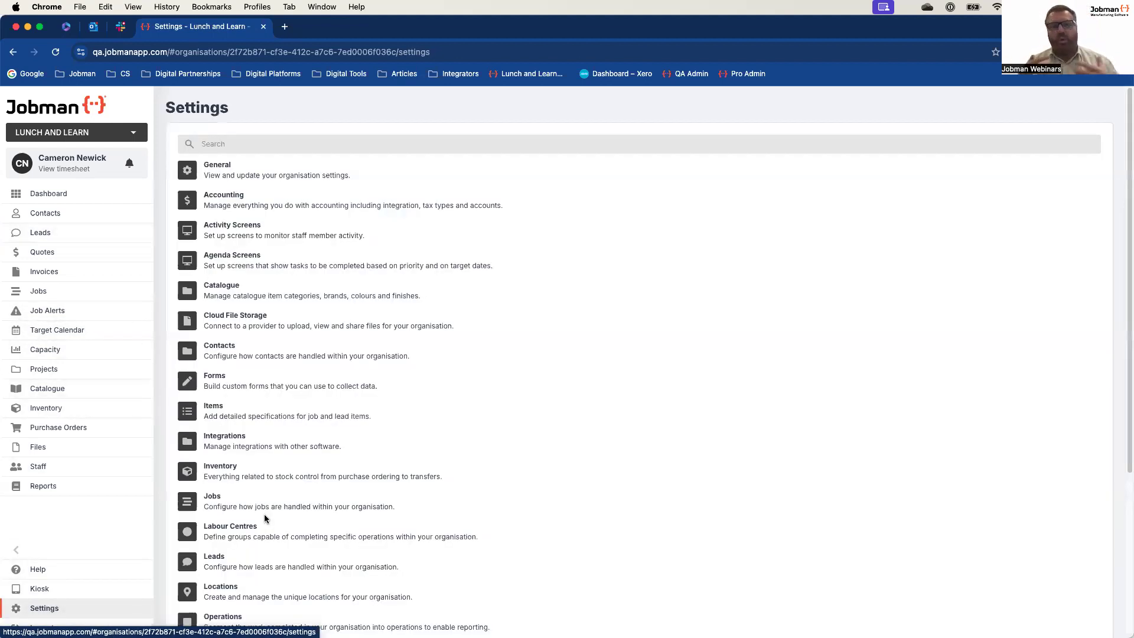
pyautogui.scroll(-5, 264, 518)
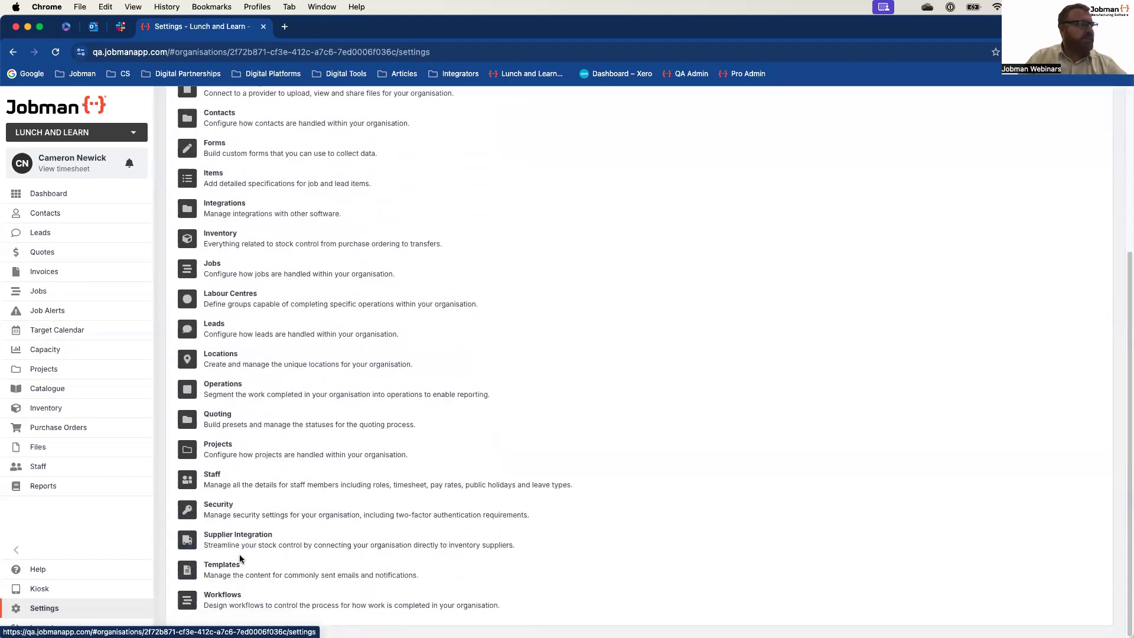
pyautogui.click(222, 596)
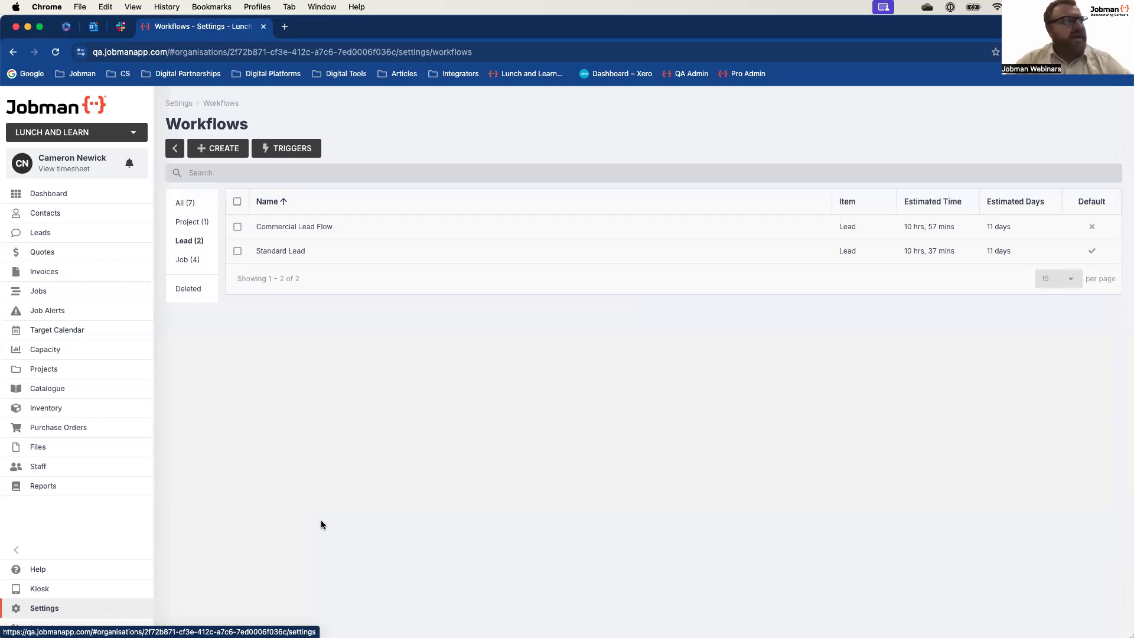
pyautogui.click(295, 148)
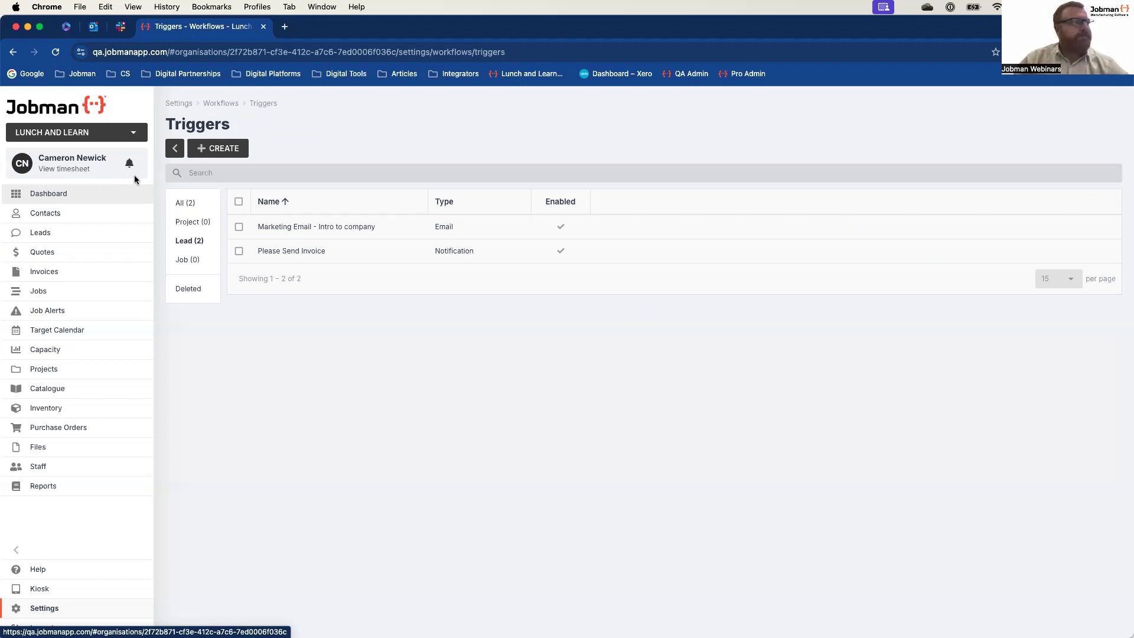
pyautogui.click(281, 251)
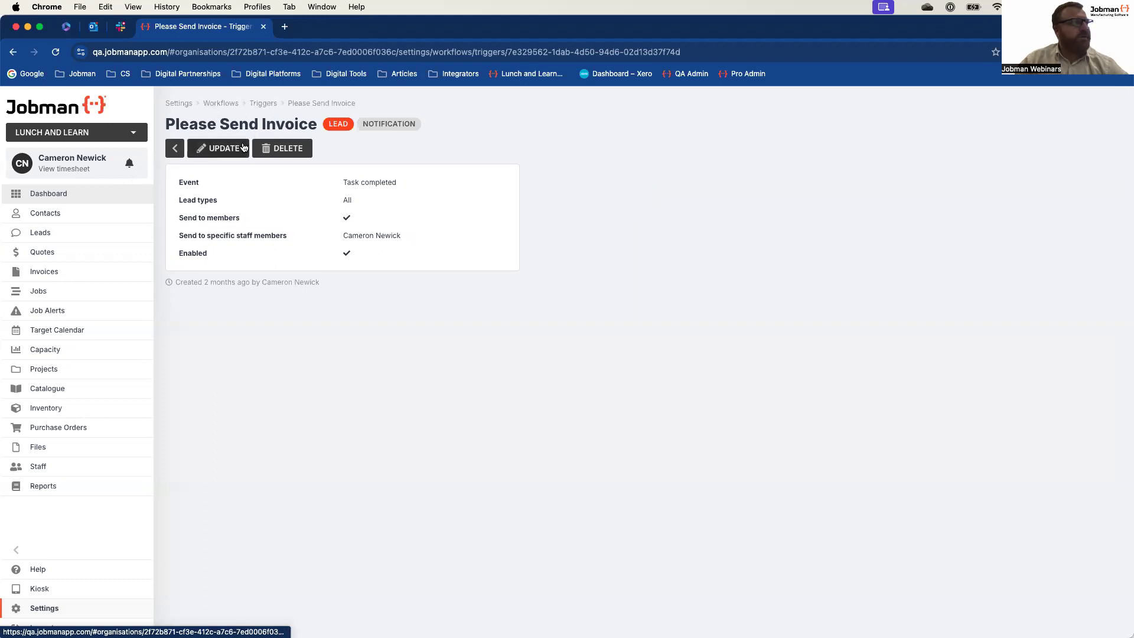
# Step: Open the Please Send Invoice trigger for editing and check its type and item options, keeping Notification and Lead
pyautogui.click(239, 148)
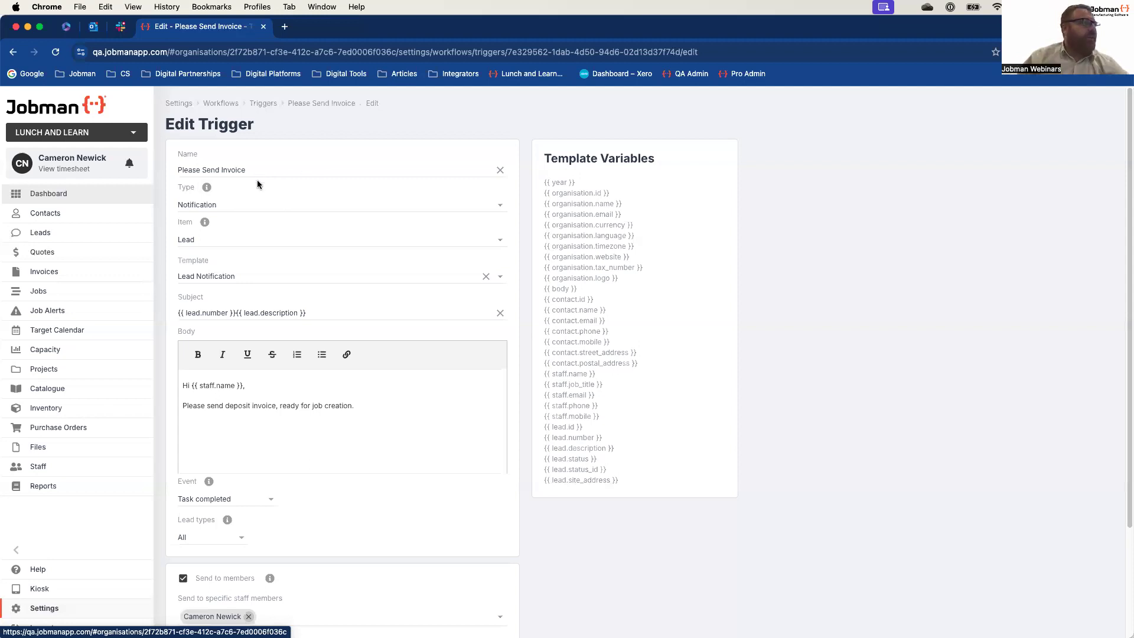
pyautogui.scroll(-1, 269, 195)
pyautogui.scroll(-1, 253, 180)
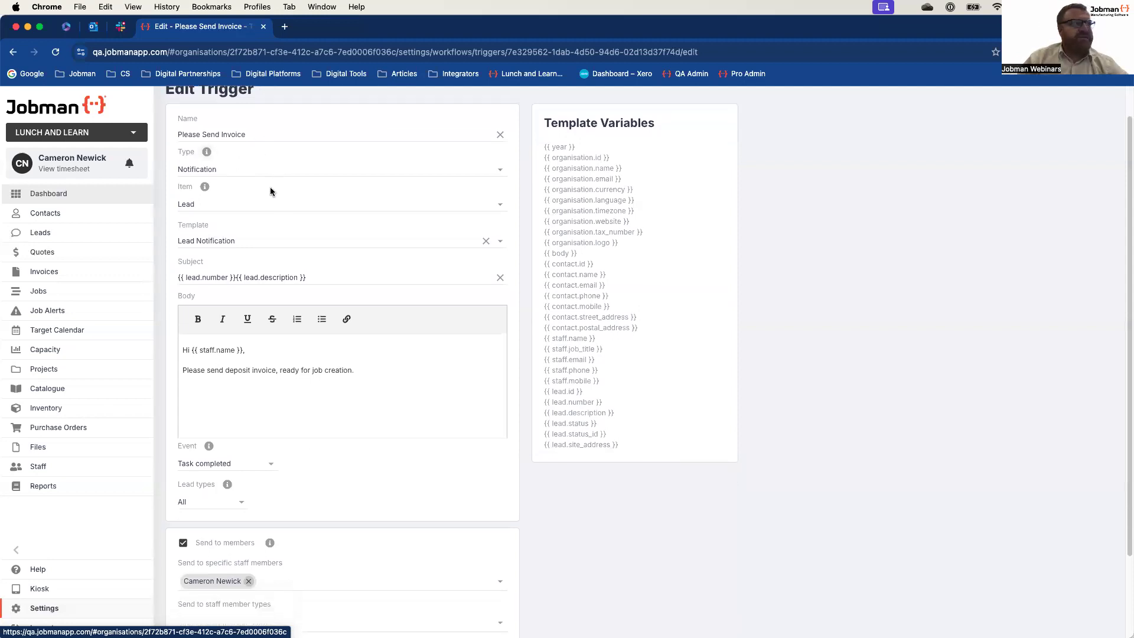
pyautogui.click(499, 171)
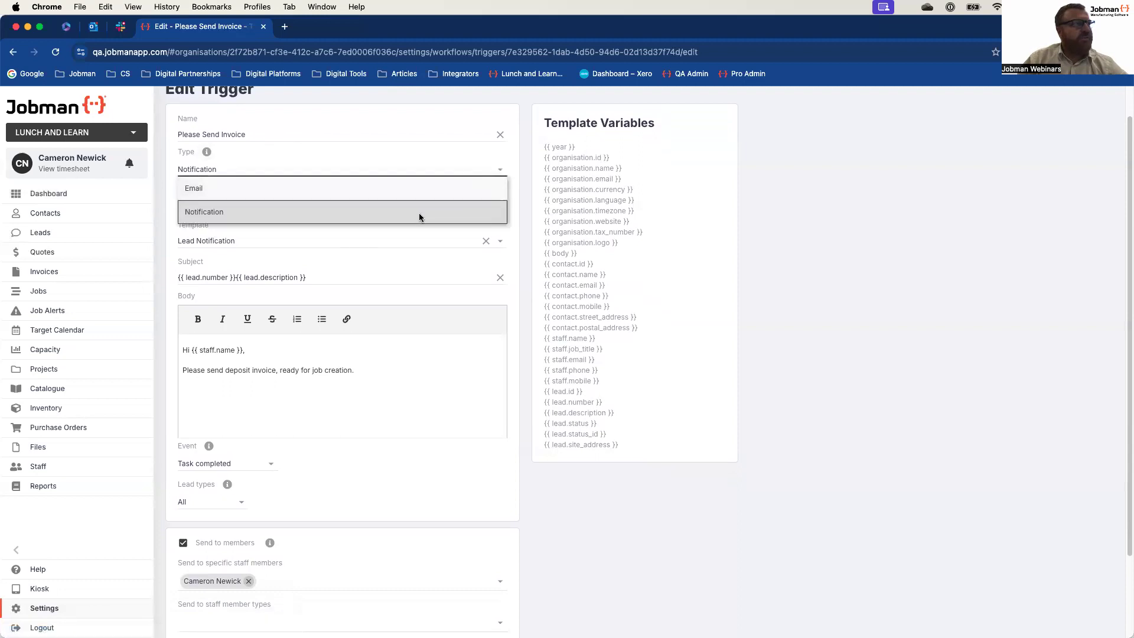
pyautogui.click(419, 213)
pyautogui.scroll(-1, 354, 239)
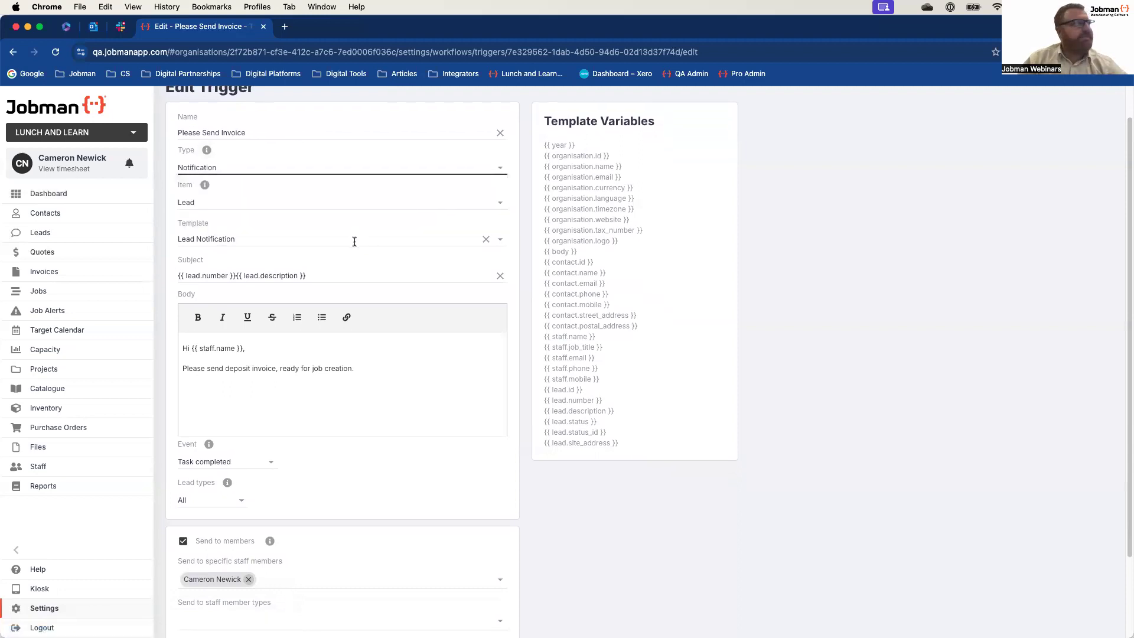
pyautogui.click(501, 206)
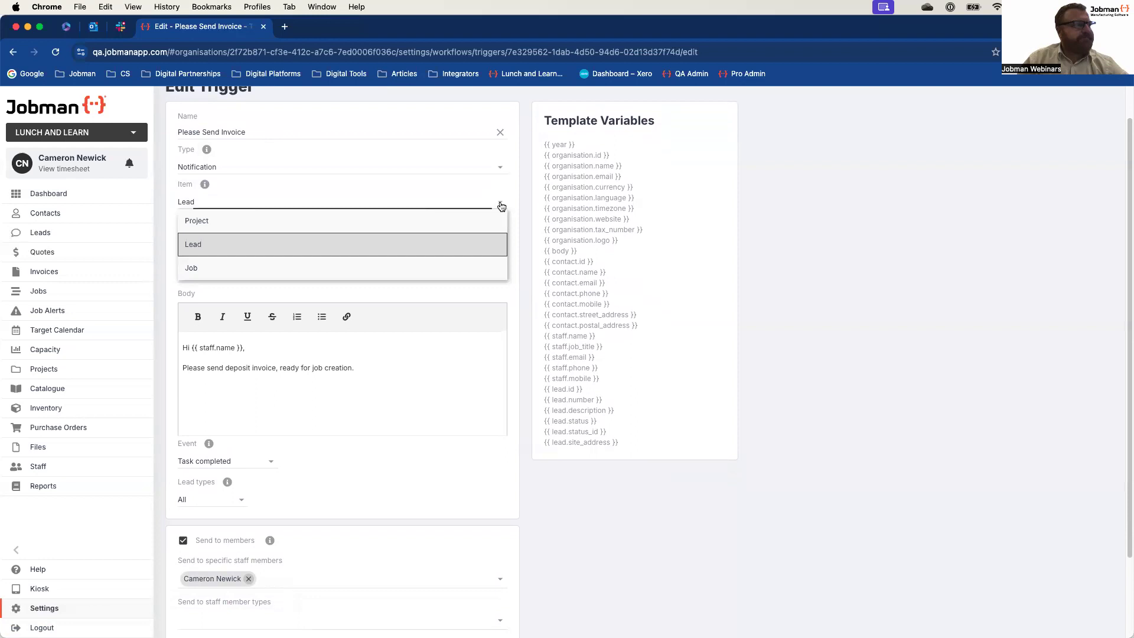
pyautogui.click(337, 246)
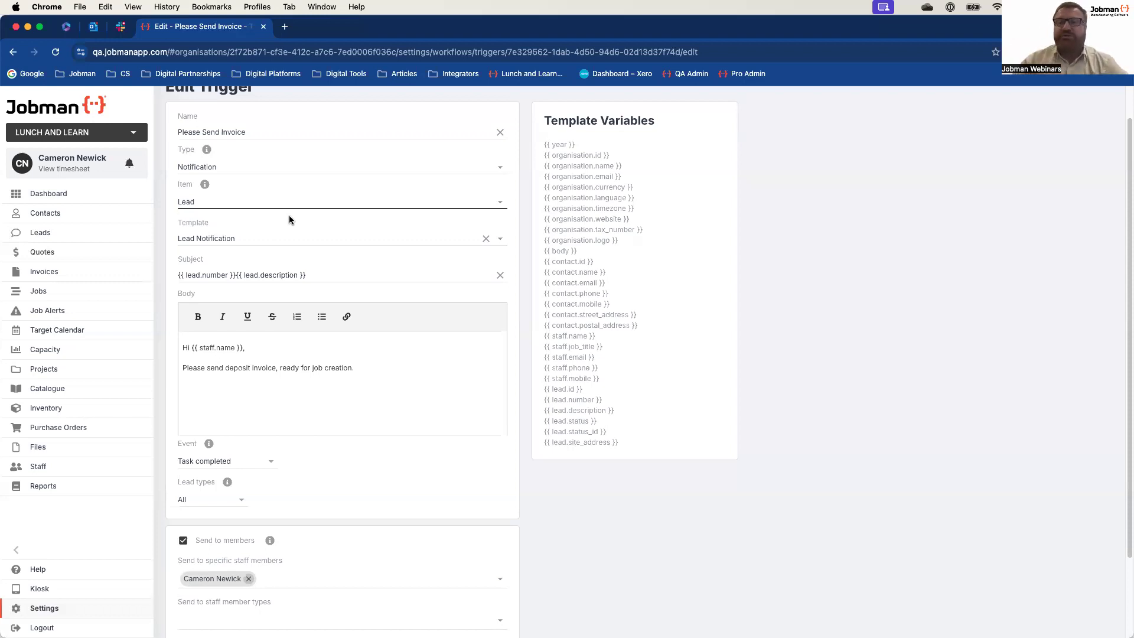
# Step: Examine the trigger's template, subject and message body alongside the available template variables, down to the recipient and enabled settings
pyautogui.scroll(-2, 297, 222)
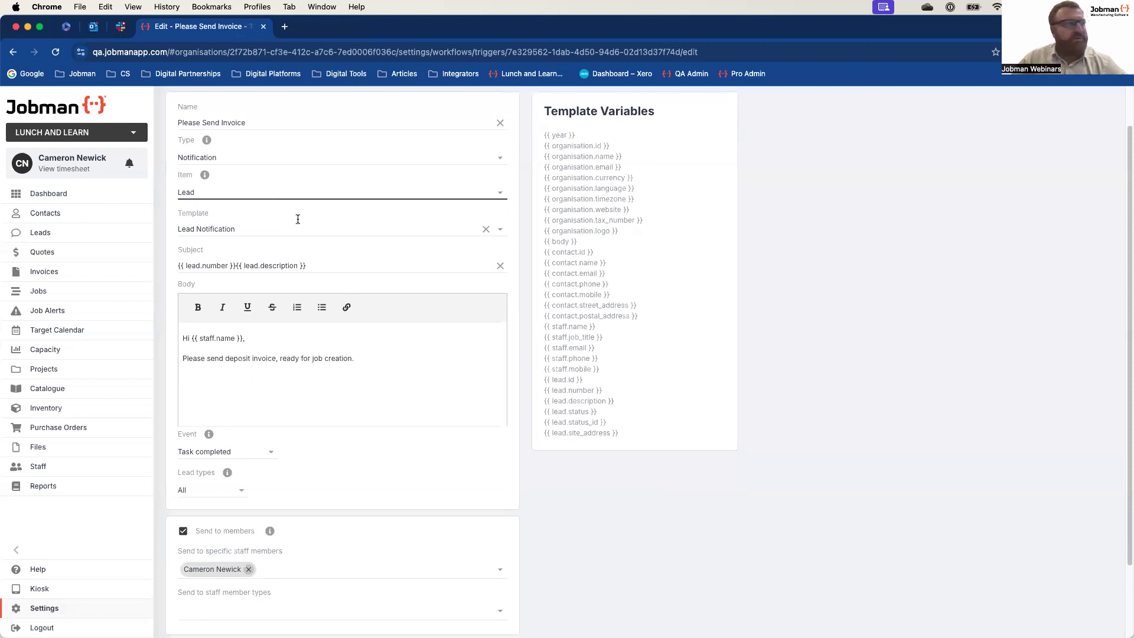
pyautogui.scroll(3, 477, 282)
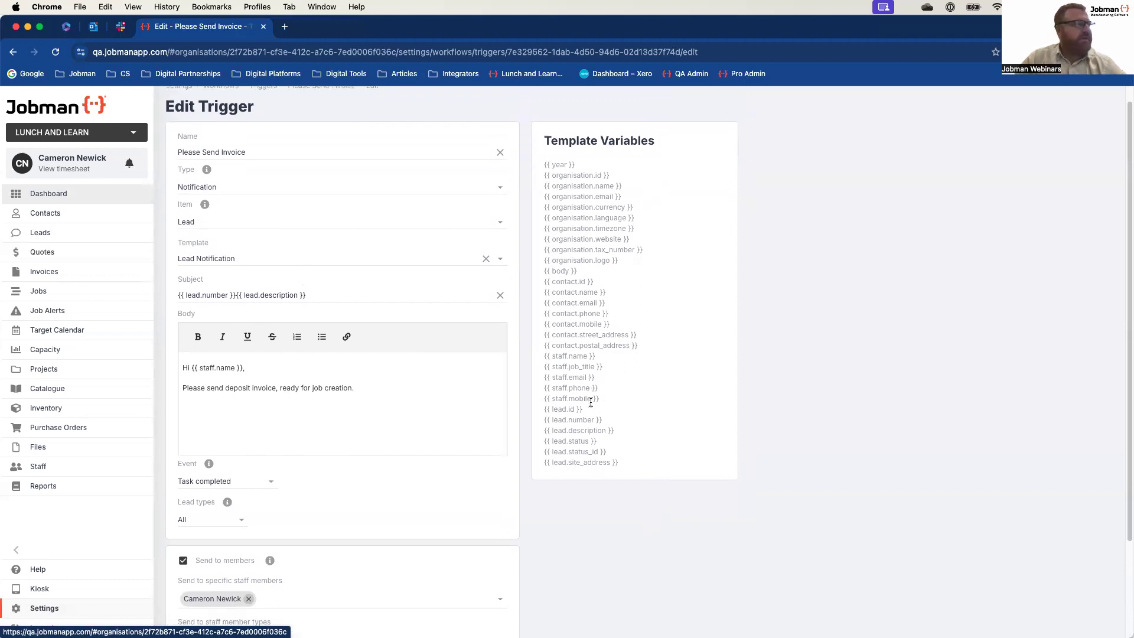
pyautogui.scroll(-1, 168, 305)
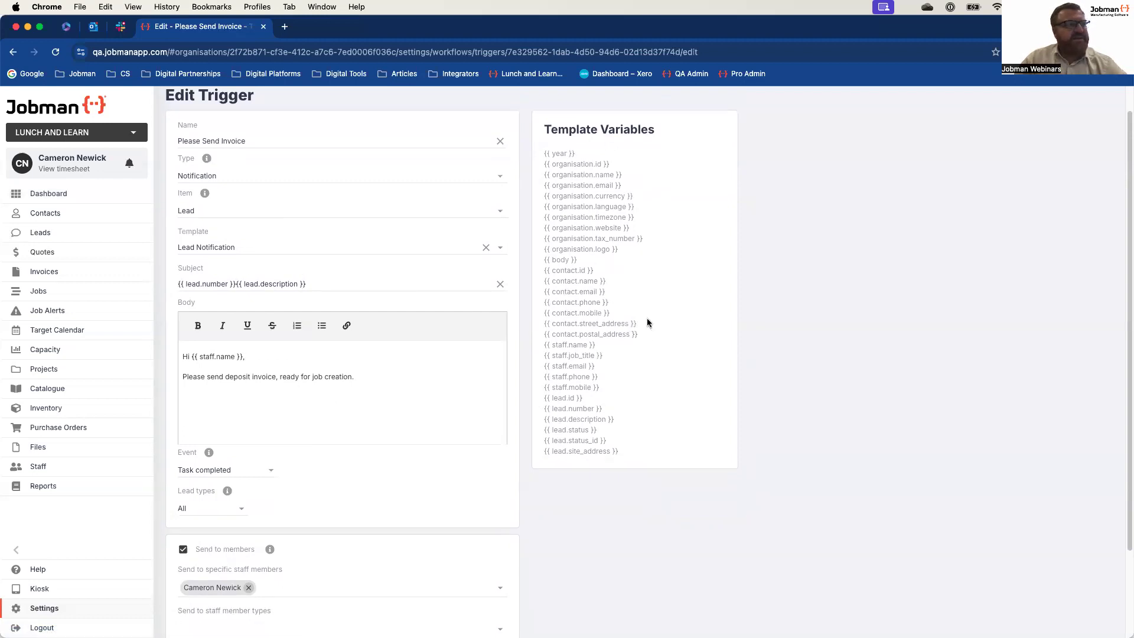
pyautogui.scroll(-1, 239, 275)
pyautogui.scroll(-1, 239, 275)
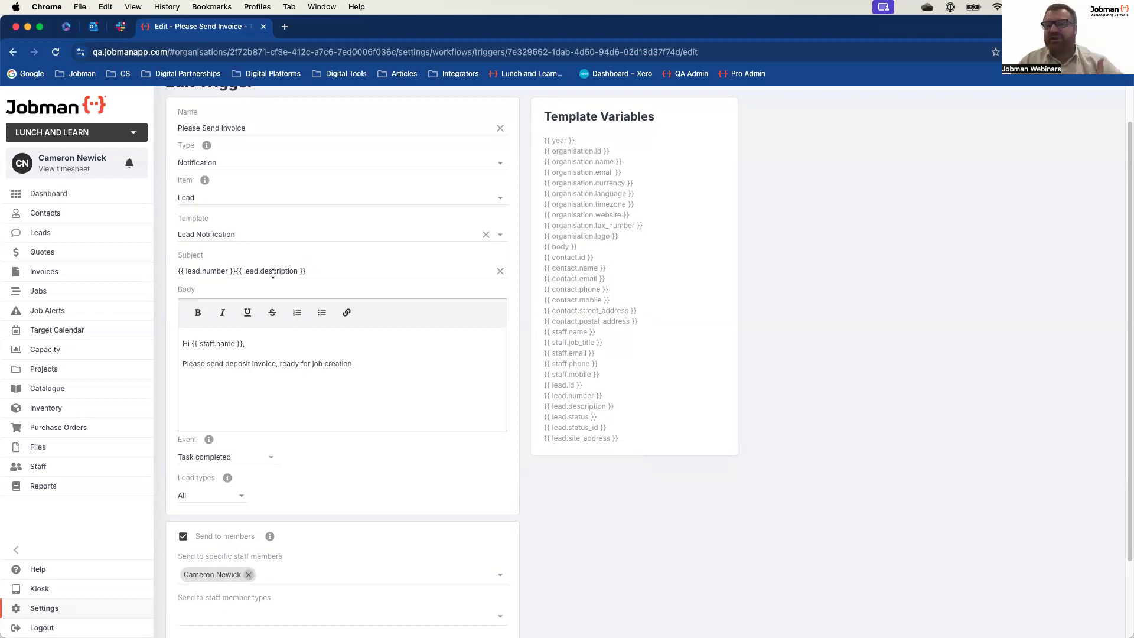
pyautogui.scroll(-1, 277, 273)
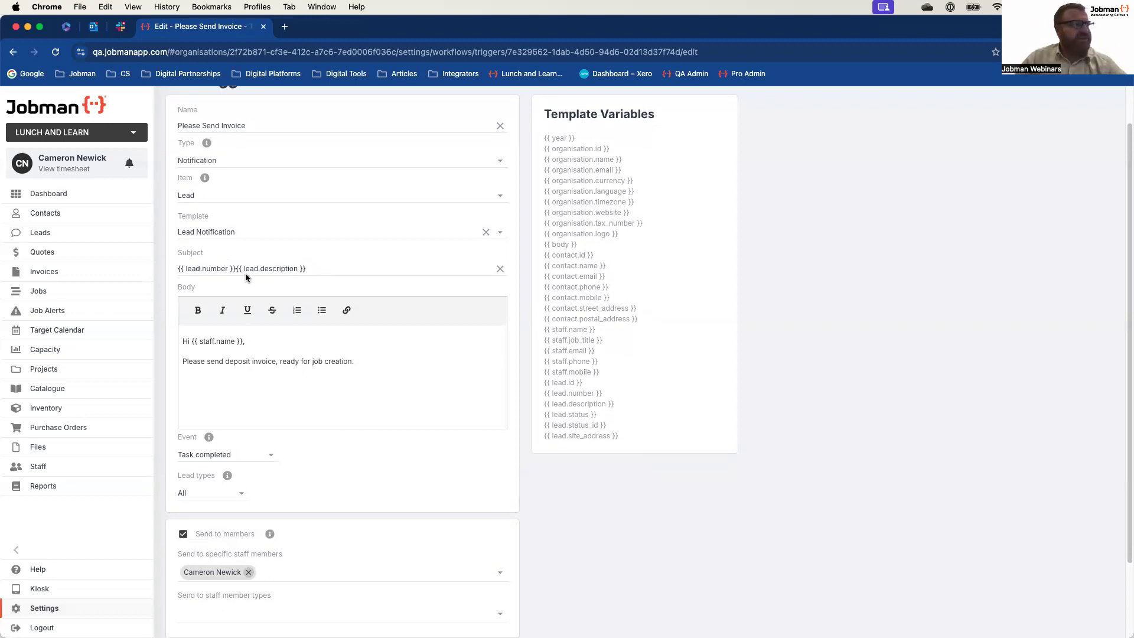
pyautogui.scroll(-1, 288, 273)
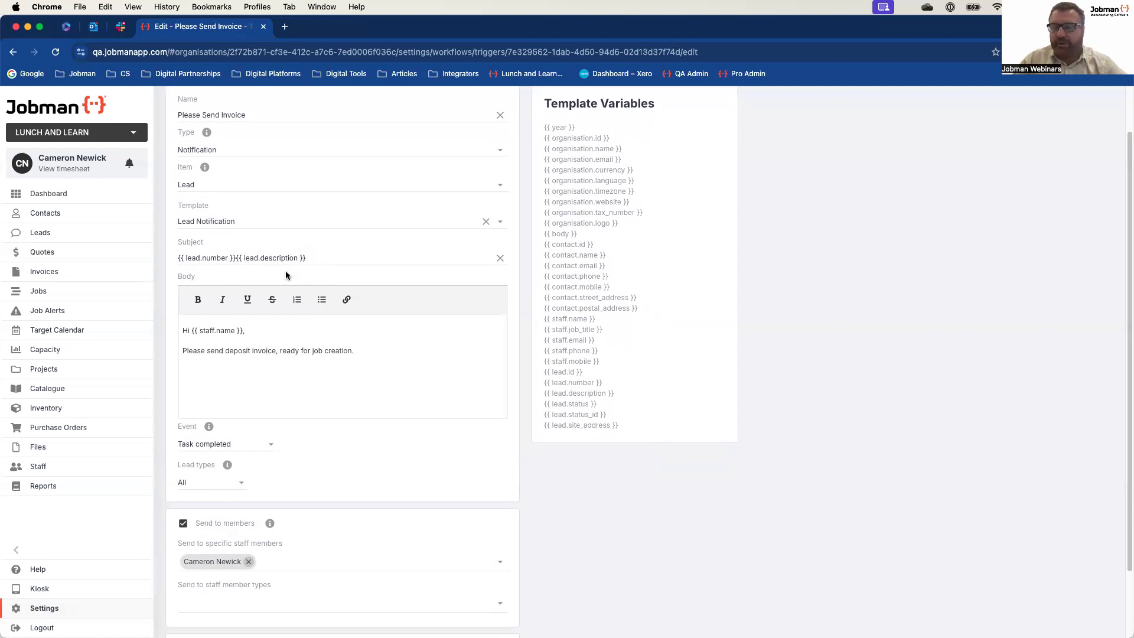
pyautogui.scroll(-1, 281, 269)
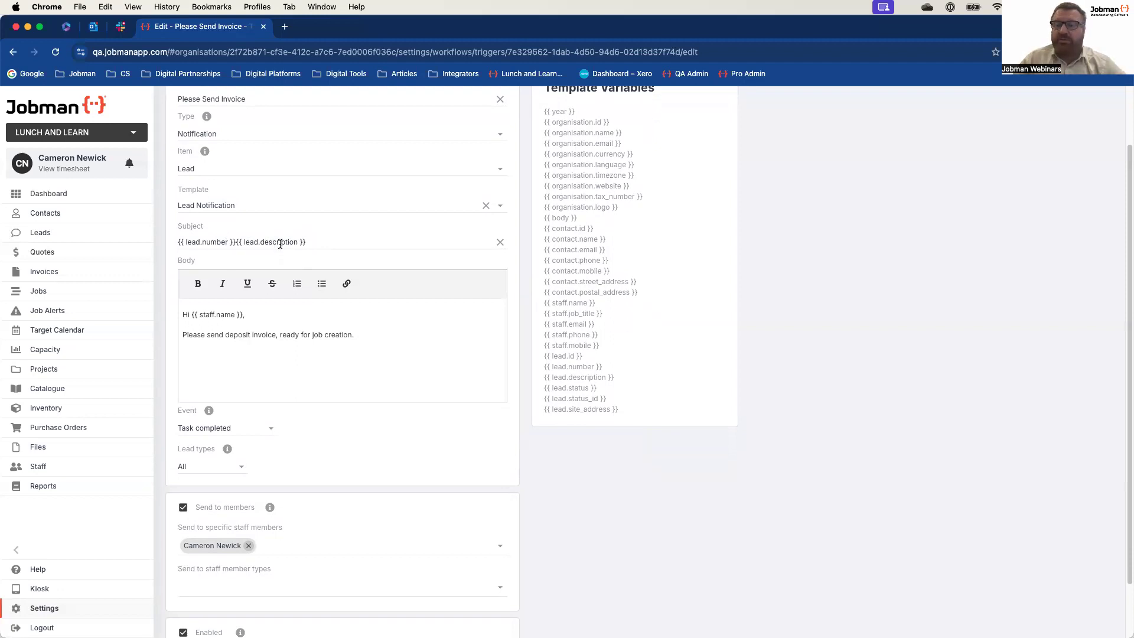
pyautogui.scroll(-2, 280, 244)
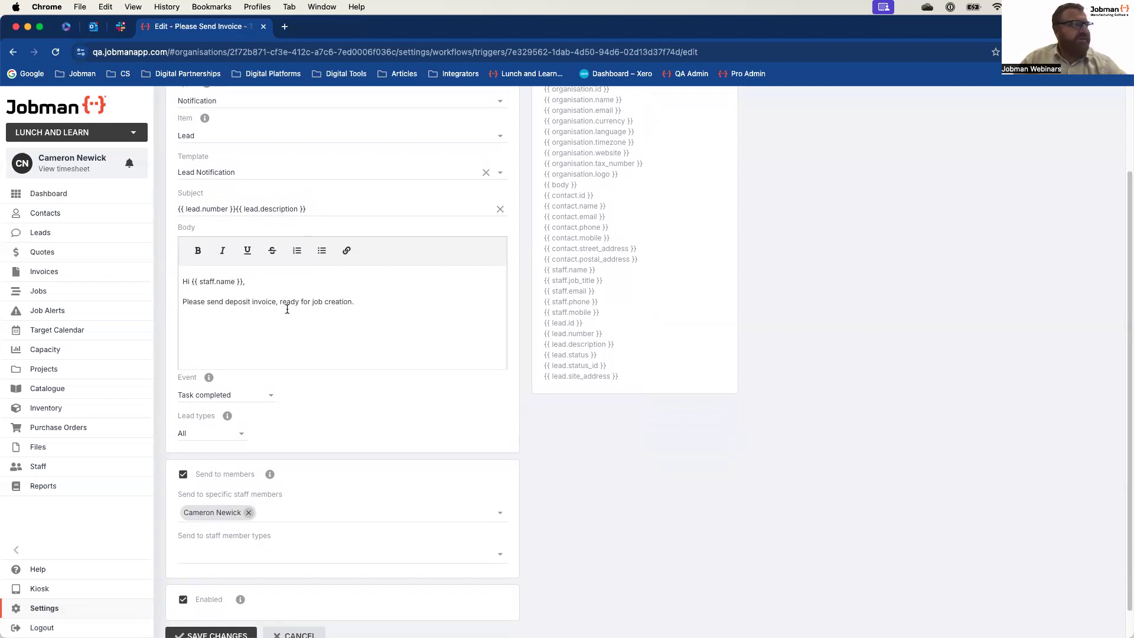
pyautogui.scroll(-1, 329, 309)
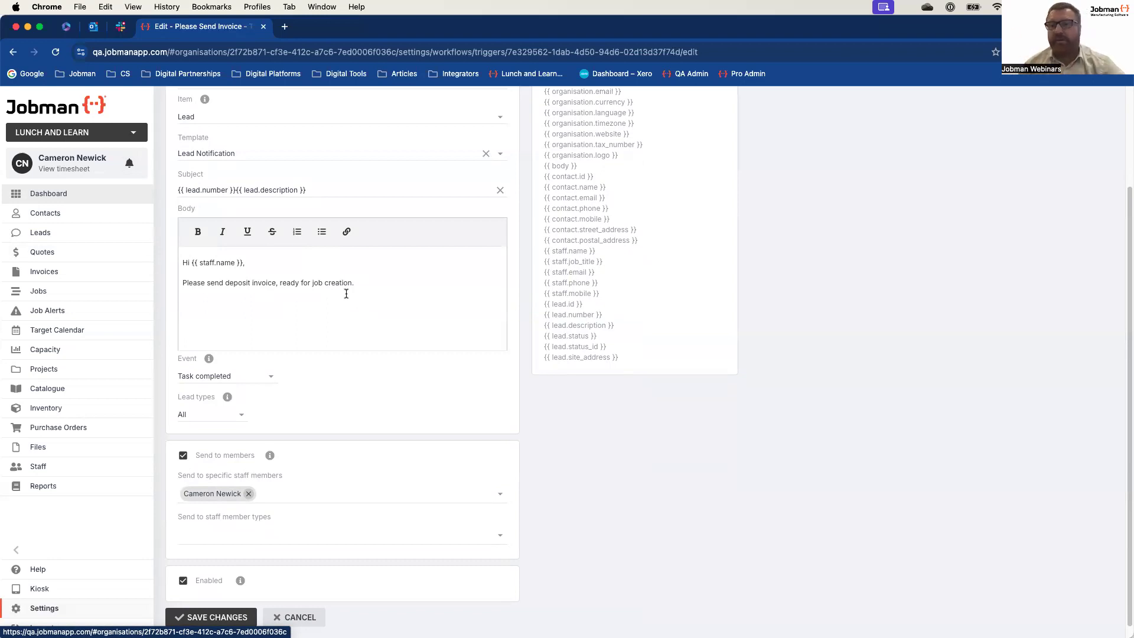
pyautogui.scroll(-1, 346, 293)
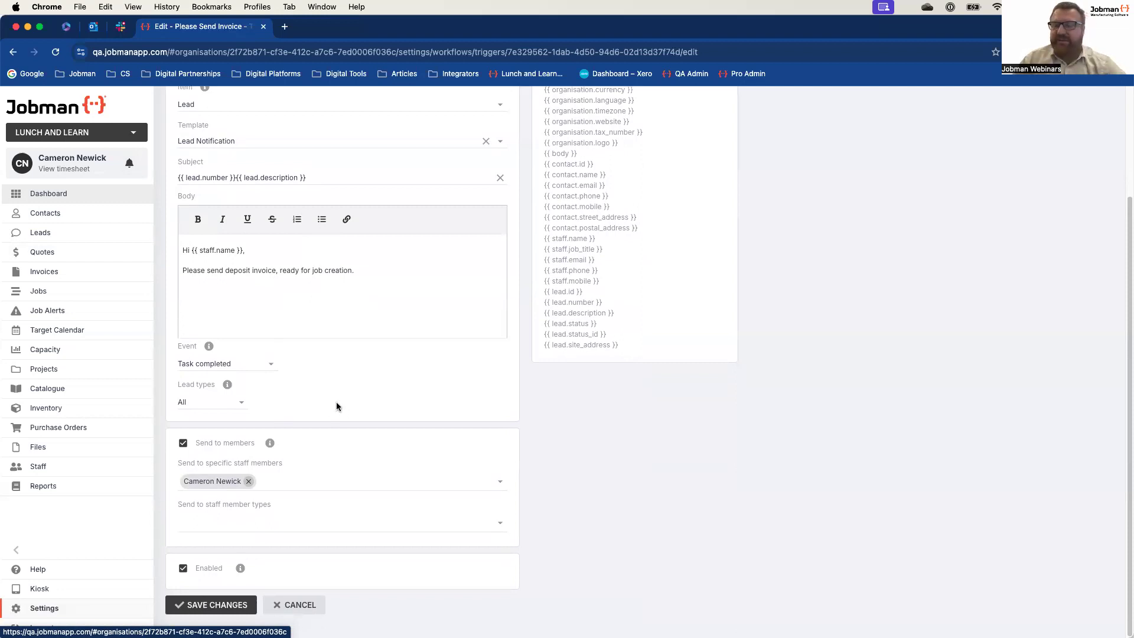
# Step: Check the trigger's event and lead type options, keep Task completed and All, and save the trigger
pyautogui.click(278, 367)
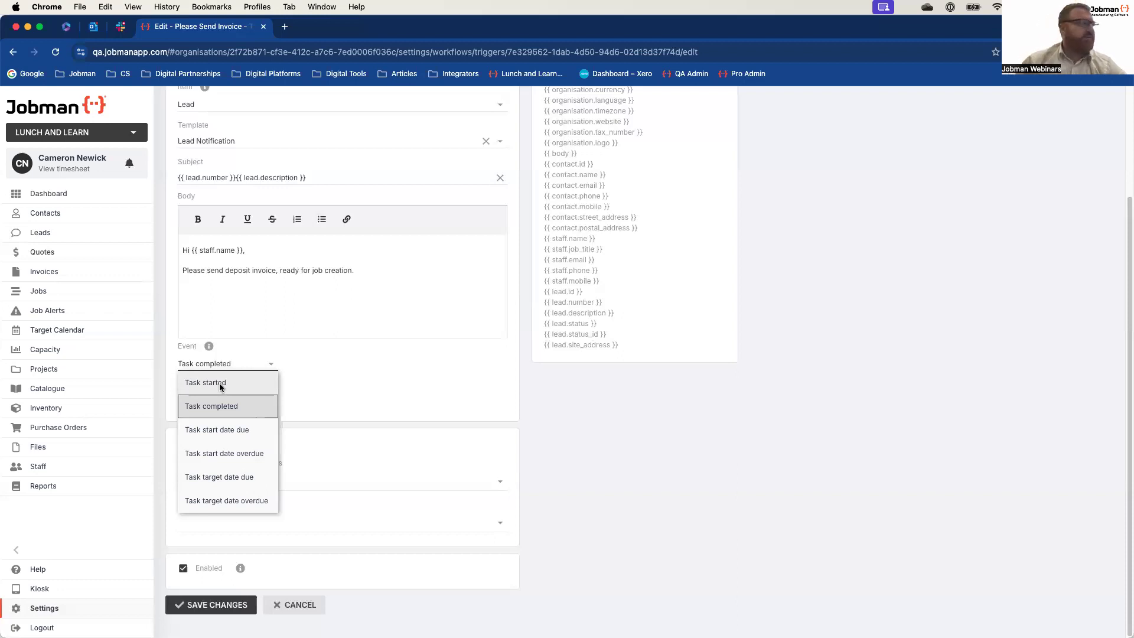
pyautogui.click(206, 405)
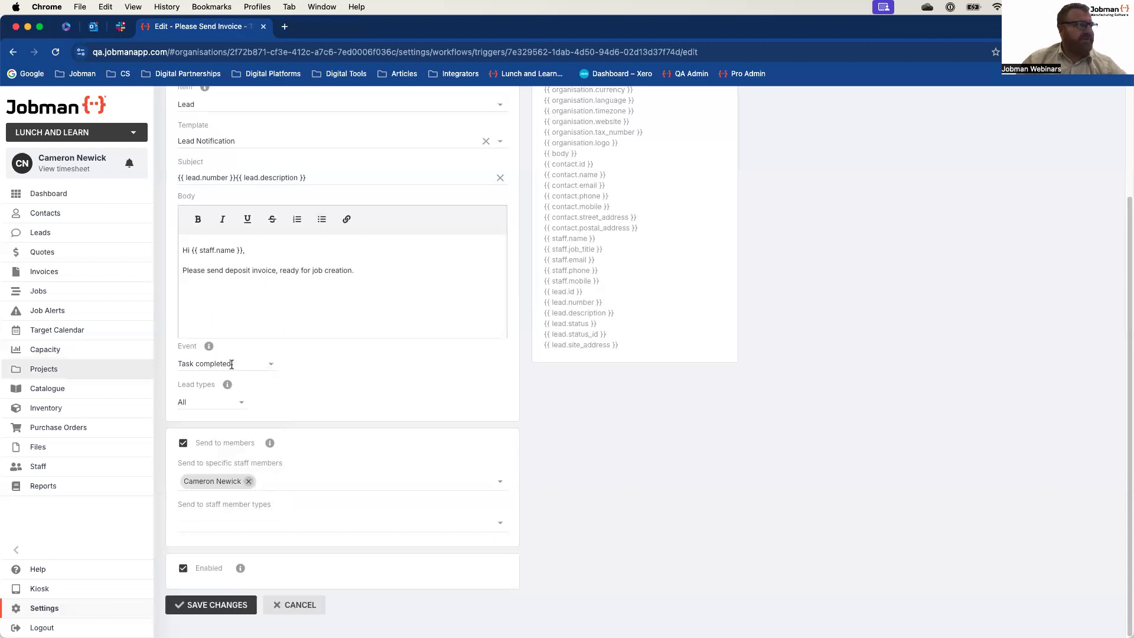
pyautogui.click(243, 403)
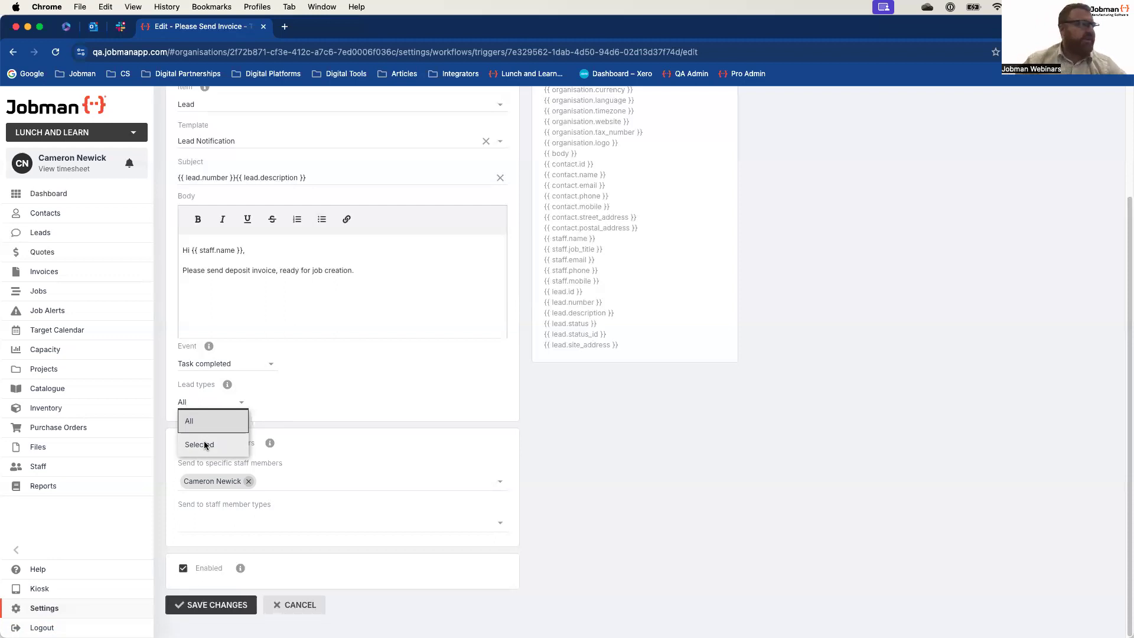
pyautogui.click(333, 393)
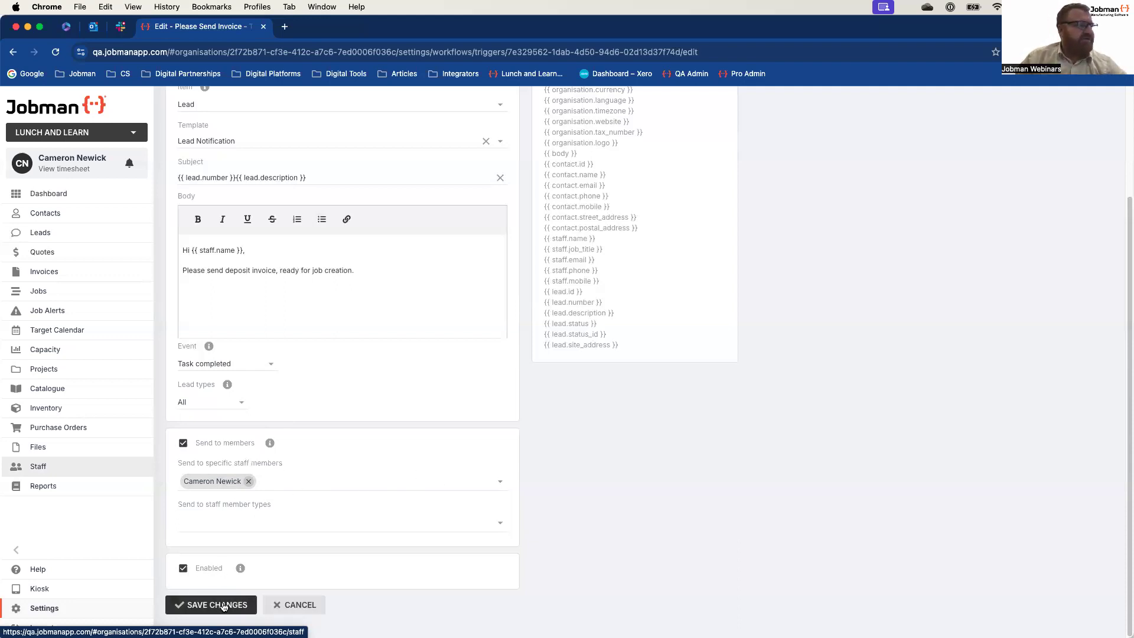
pyautogui.click(202, 606)
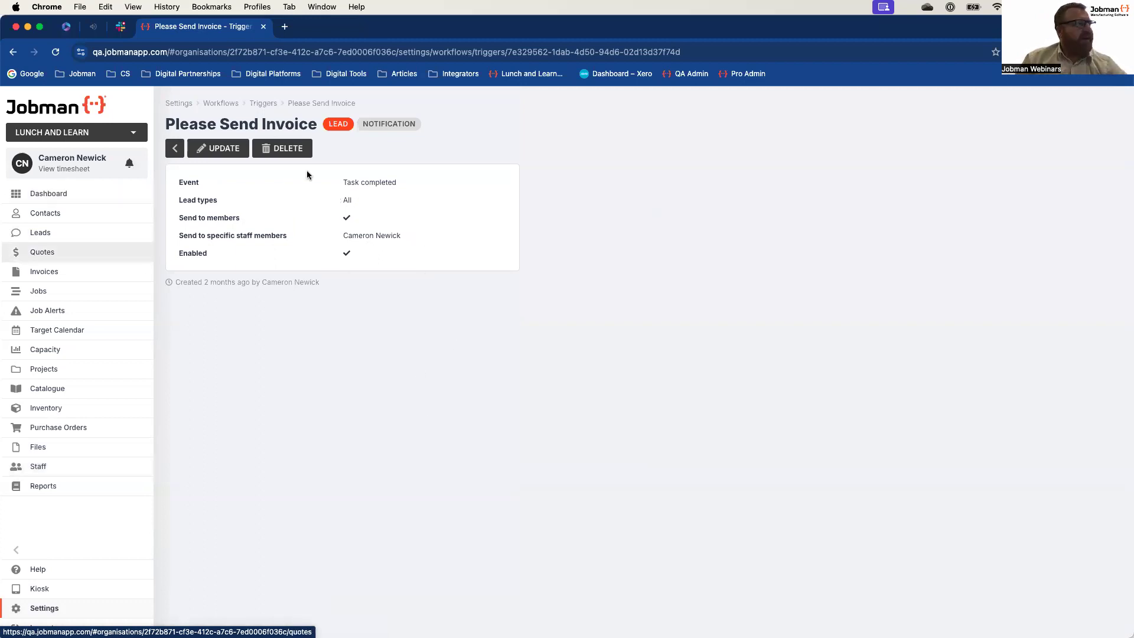
# Step: Open the Standard Lead workflow and bring up the Quote Accepted task for editing
pyautogui.click(223, 105)
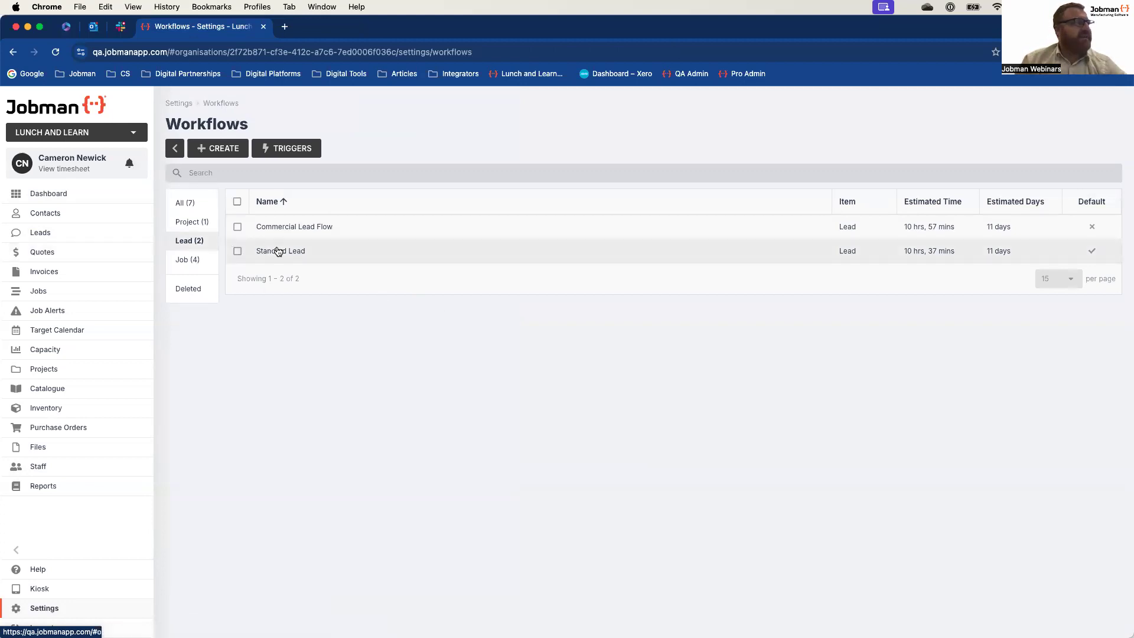
pyautogui.click(282, 251)
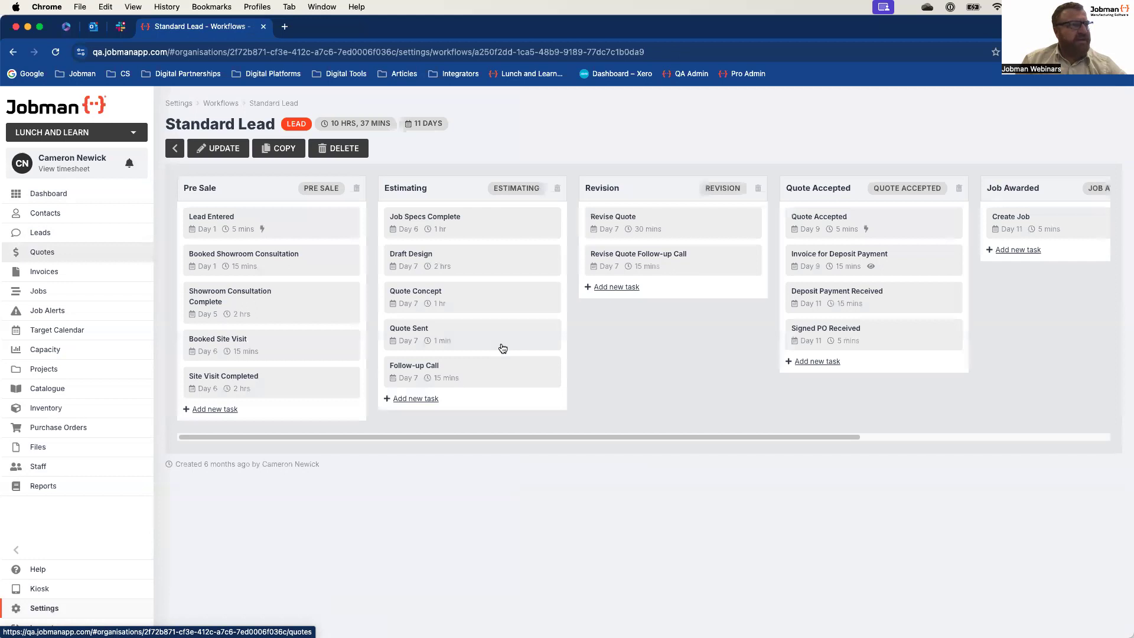
pyautogui.hscroll(4, 604, 351)
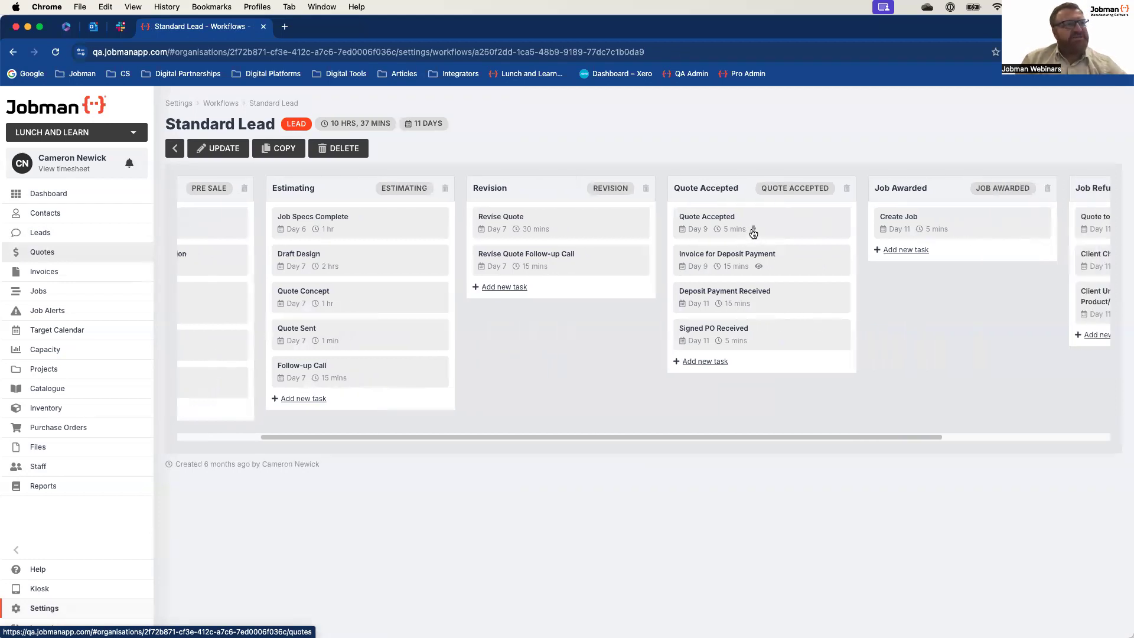
pyautogui.click(712, 218)
pyautogui.click(466, 297)
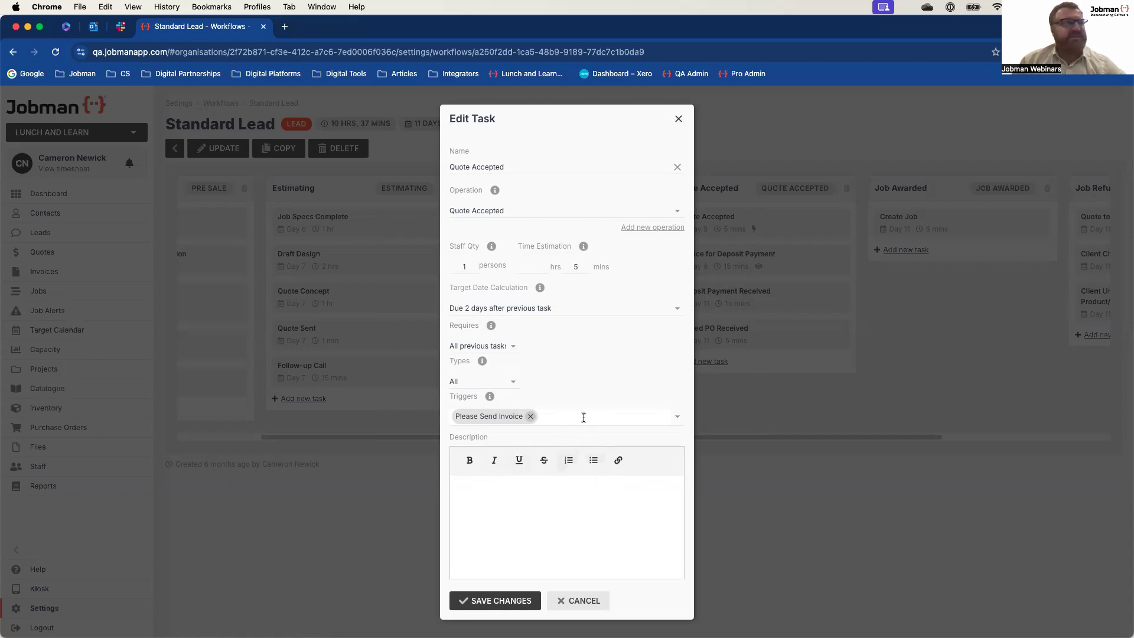
# Step: Check which triggers can be attached to the Quote Accepted task, and close the task without changes
pyautogui.click(677, 416)
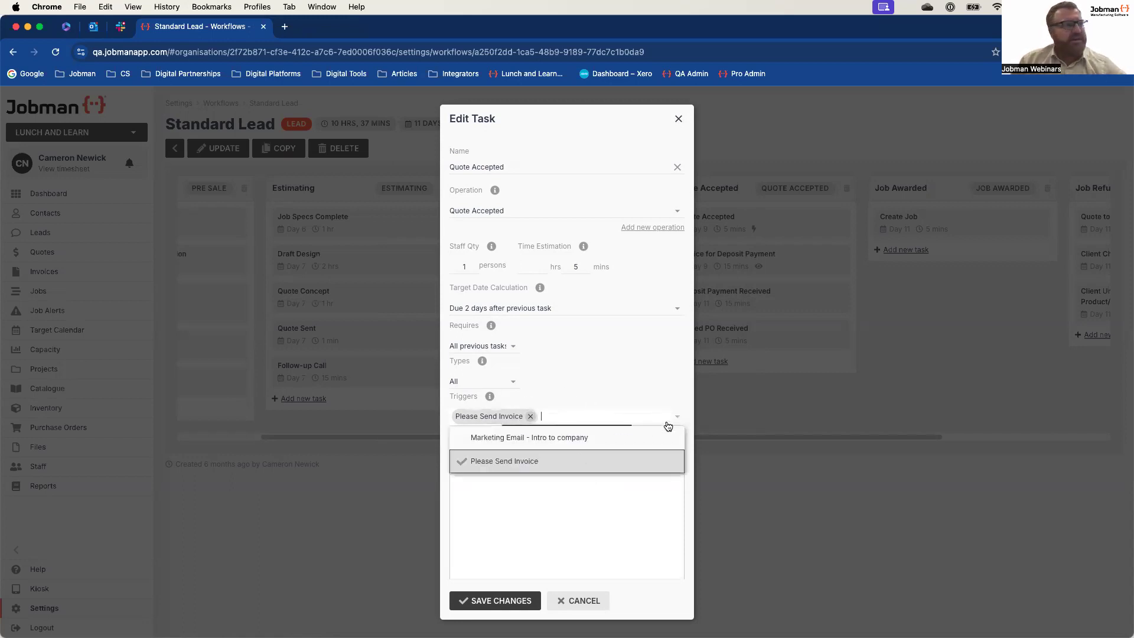
pyautogui.click(587, 382)
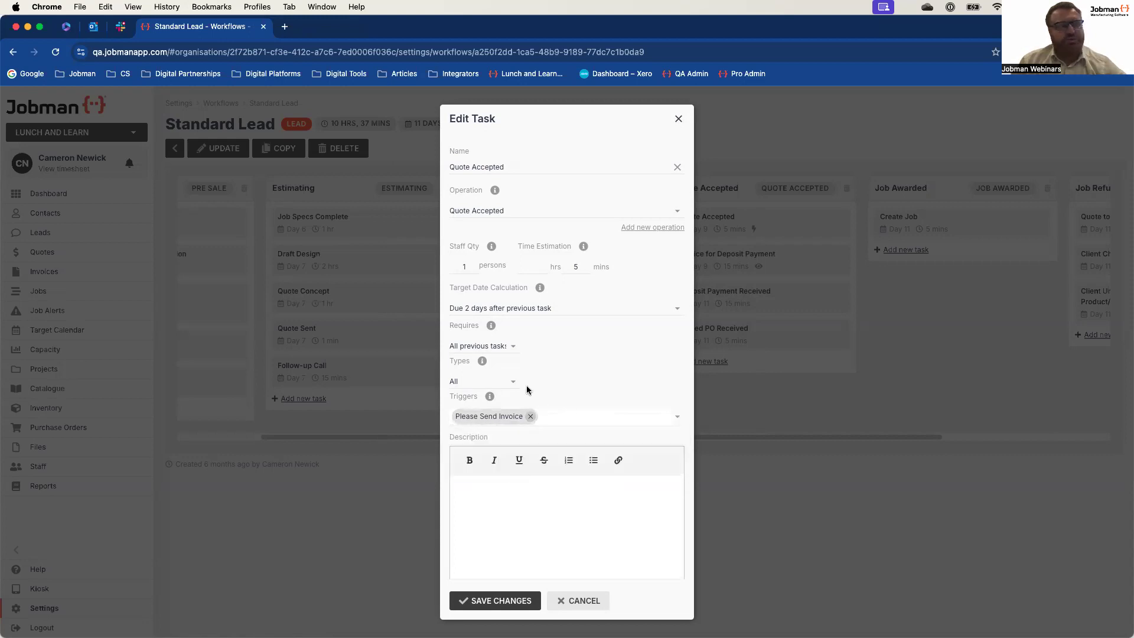
pyautogui.click(679, 118)
pyautogui.click(728, 256)
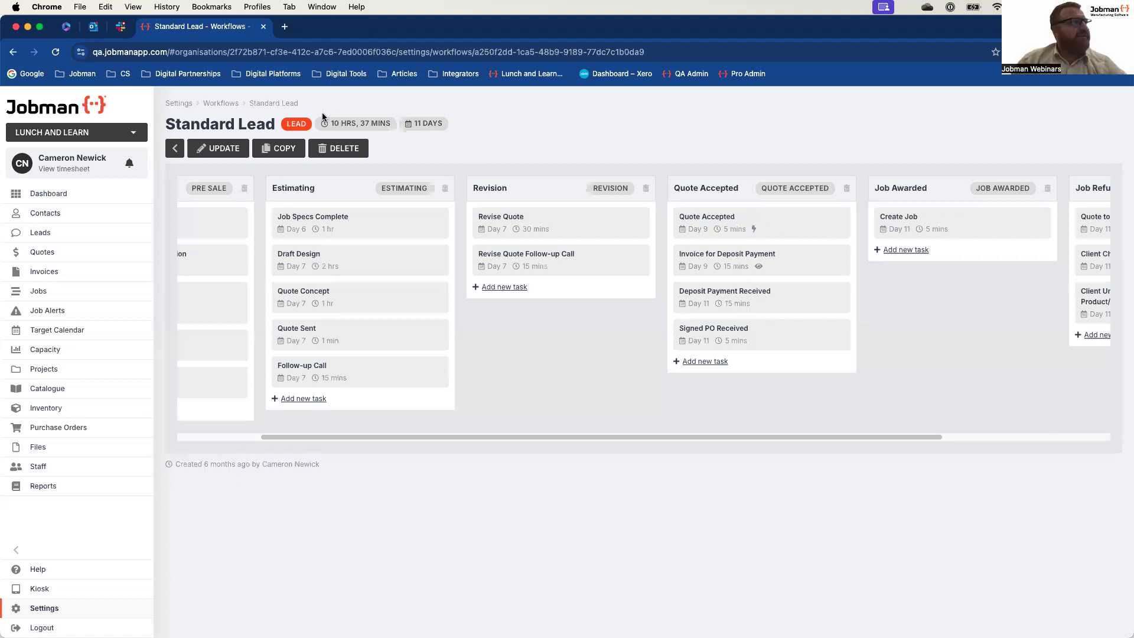
# Step: Return to the workflow triggers and open the Marketing Email - Intro to company lead trigger for editing
pyautogui.click(220, 104)
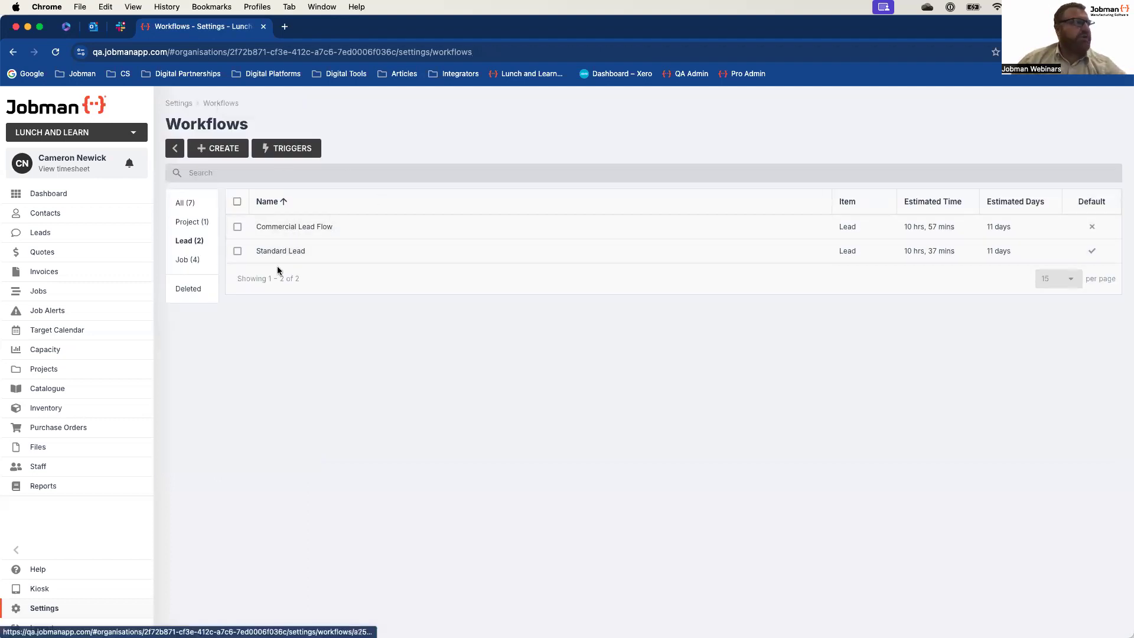
pyautogui.click(291, 148)
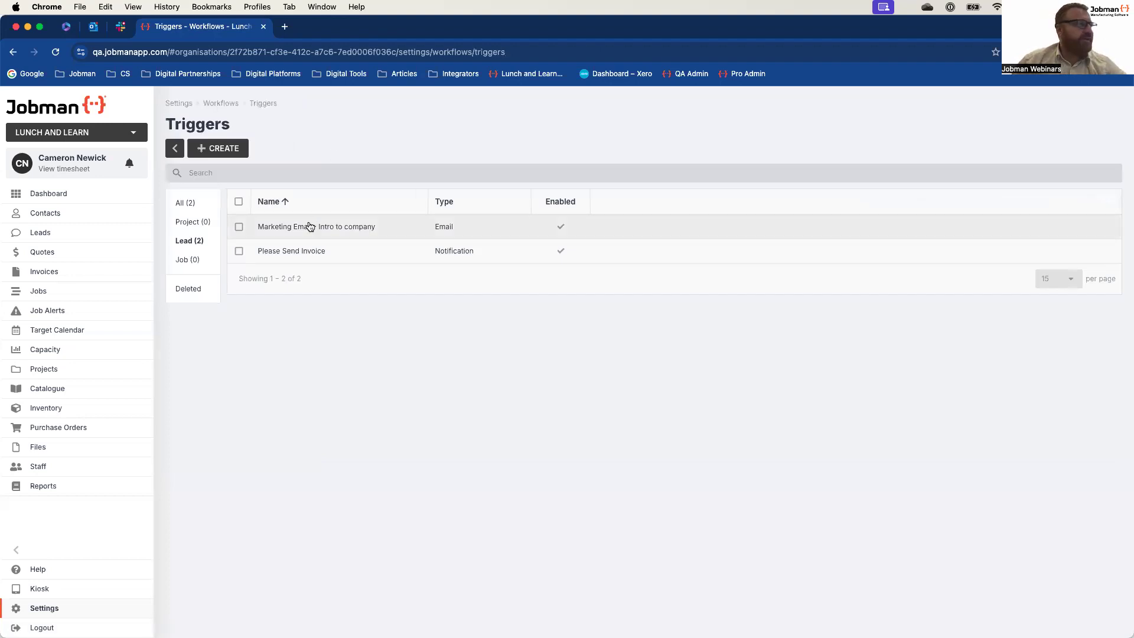
pyautogui.click(309, 226)
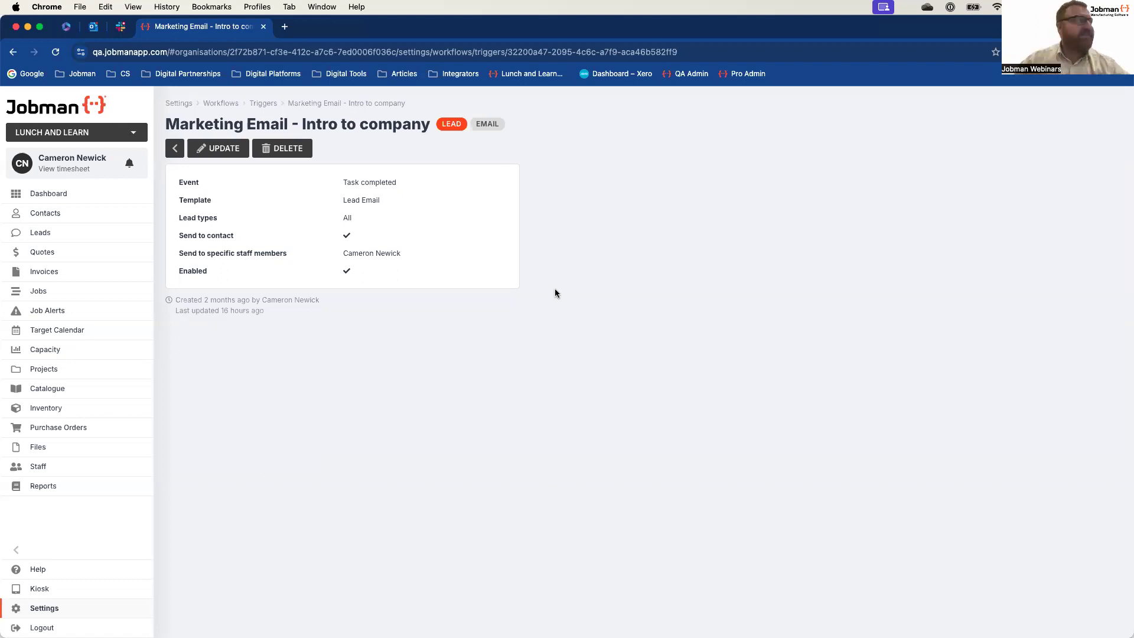
pyautogui.click(220, 148)
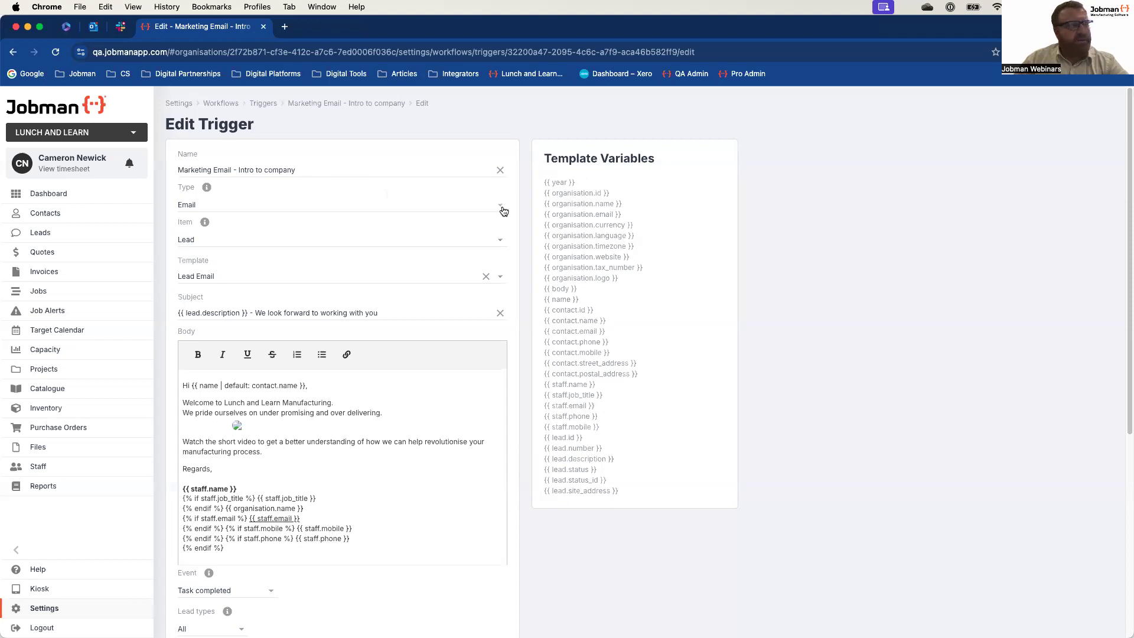
# Step: Review the email trigger's template and subject, highlighting the {{ lead.description }} variable in the subject line
pyautogui.scroll(-1, 290, 238)
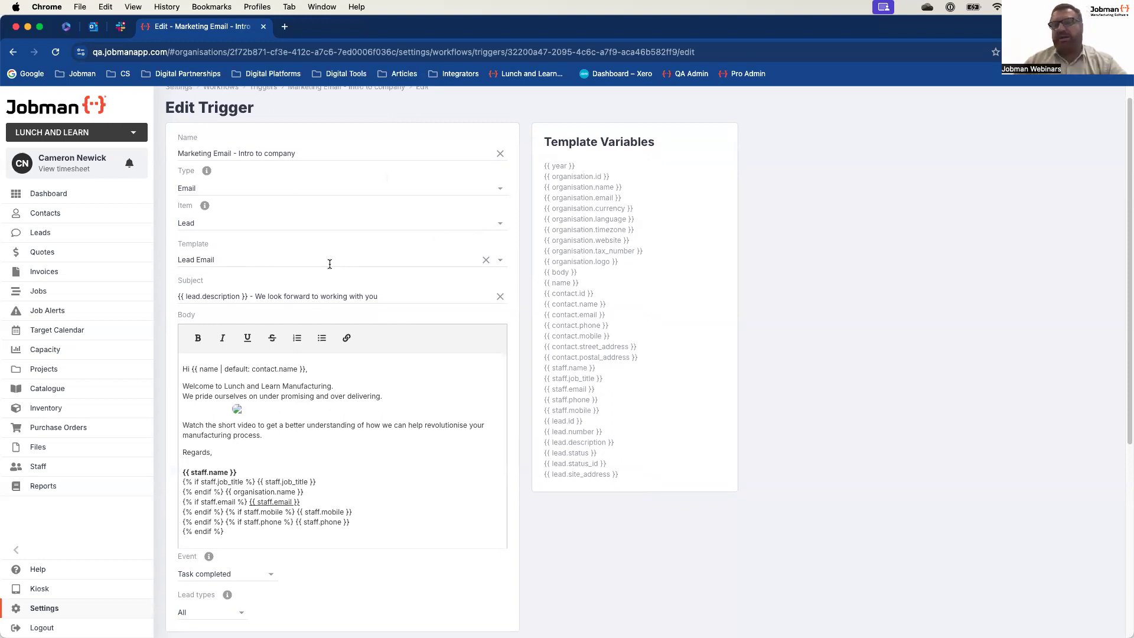
pyautogui.scroll(-1, 330, 260)
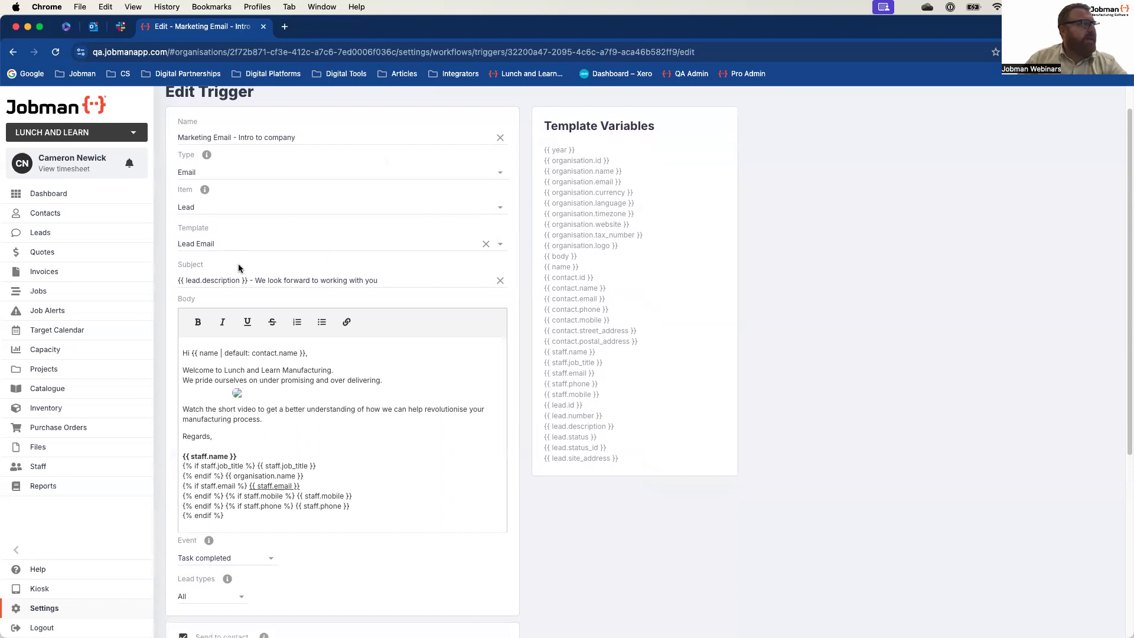
pyautogui.moveTo(179, 280); pyautogui.dragTo(248, 279)
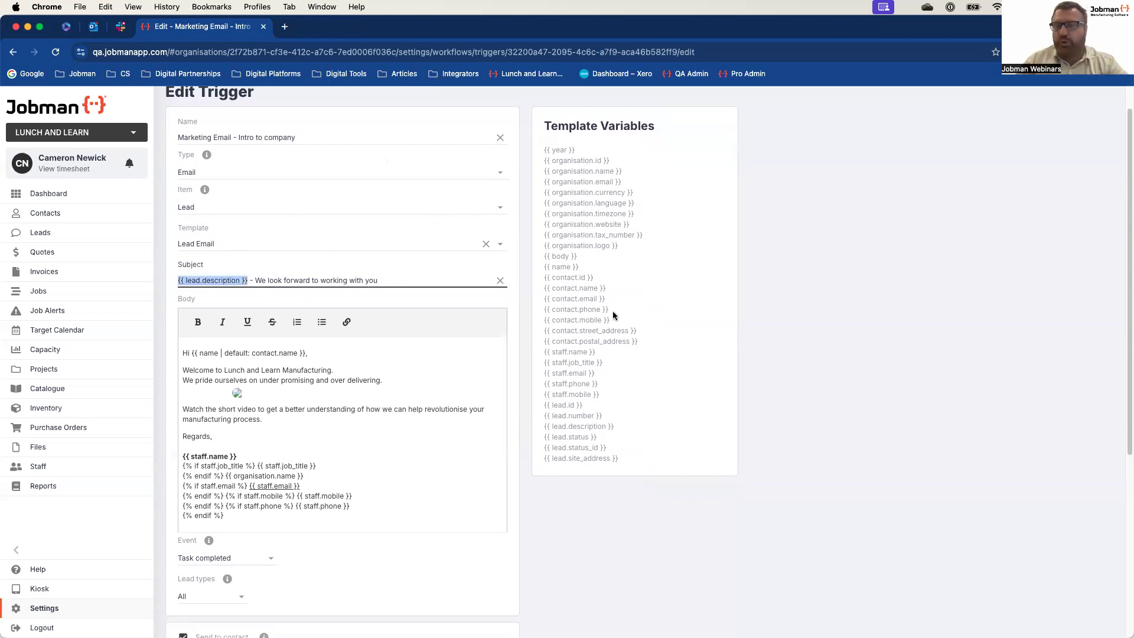
# Step: Inspect the image embedded in the email body and its editing options, and try resizing it
pyautogui.click(158, 281)
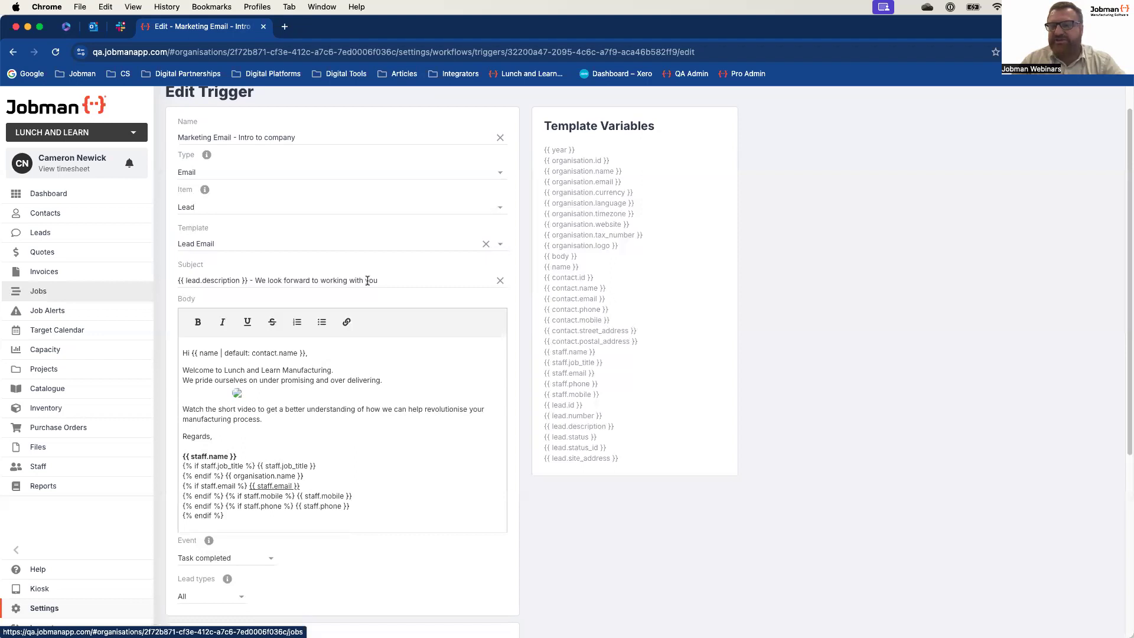
pyautogui.scroll(-1, 348, 319)
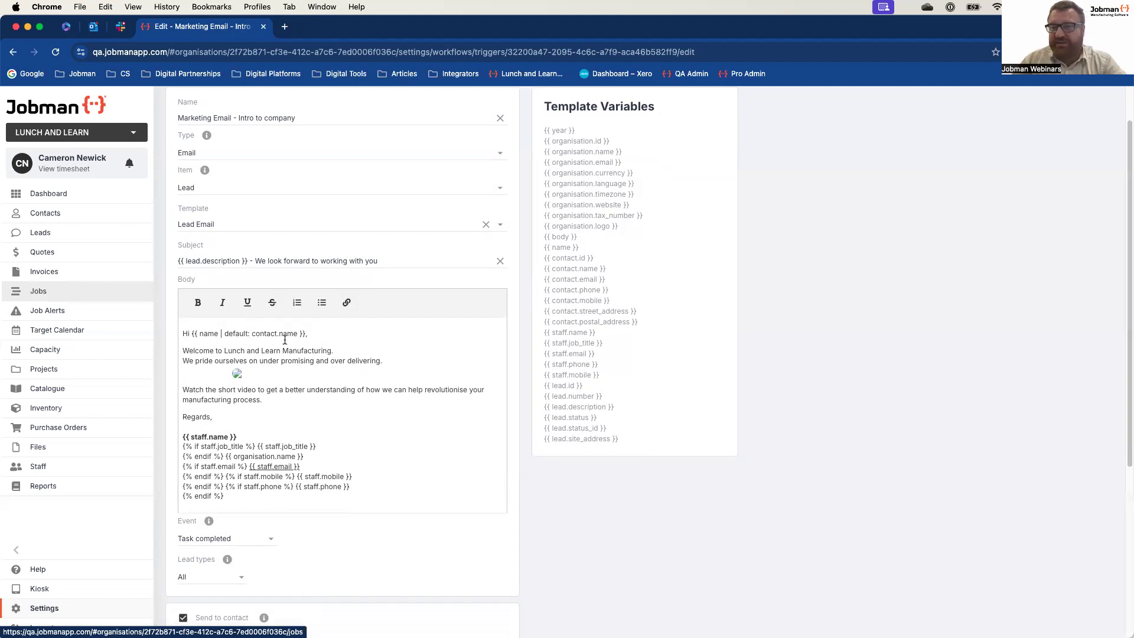
pyautogui.scroll(-1, 323, 339)
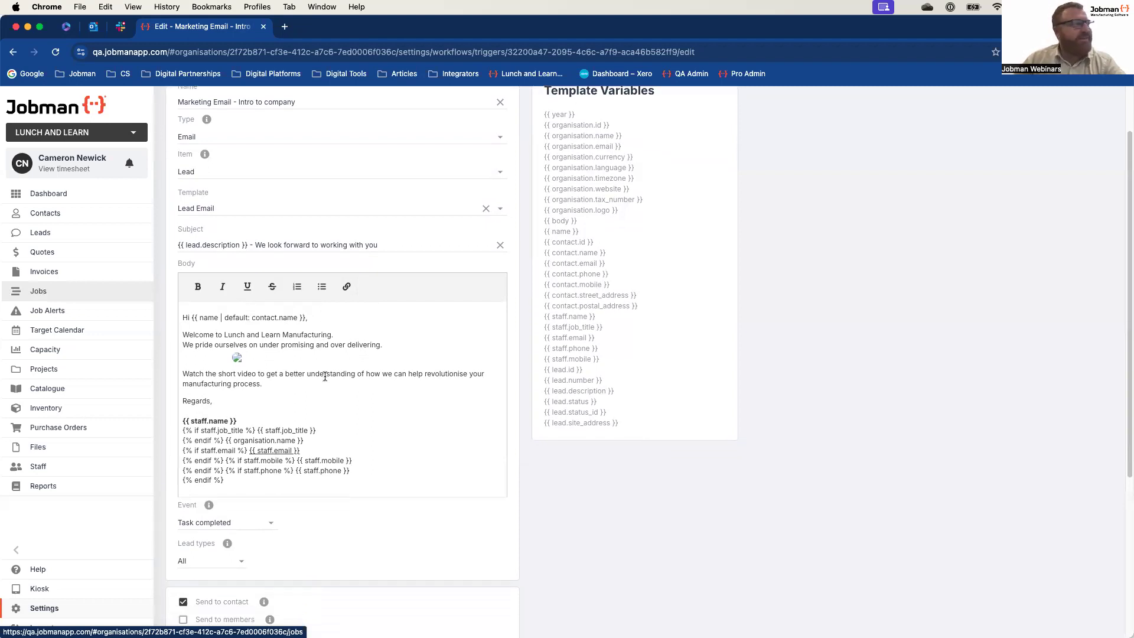
pyautogui.click(239, 360)
pyautogui.click(238, 359)
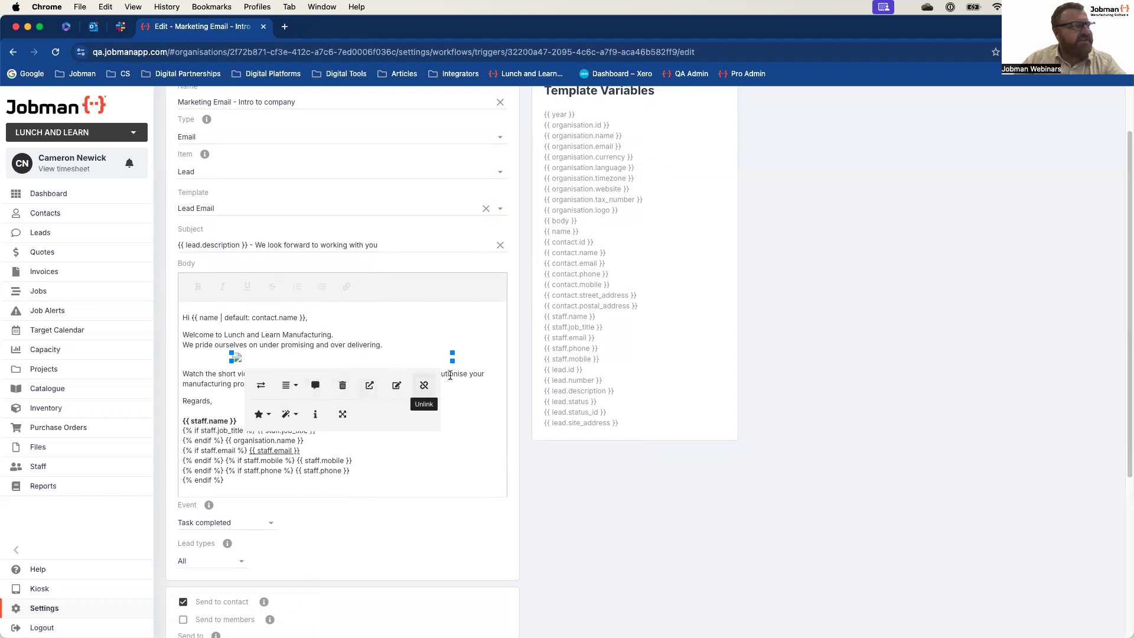
pyautogui.moveTo(452, 357); pyautogui.dragTo(235, 360)
pyautogui.click(235, 360)
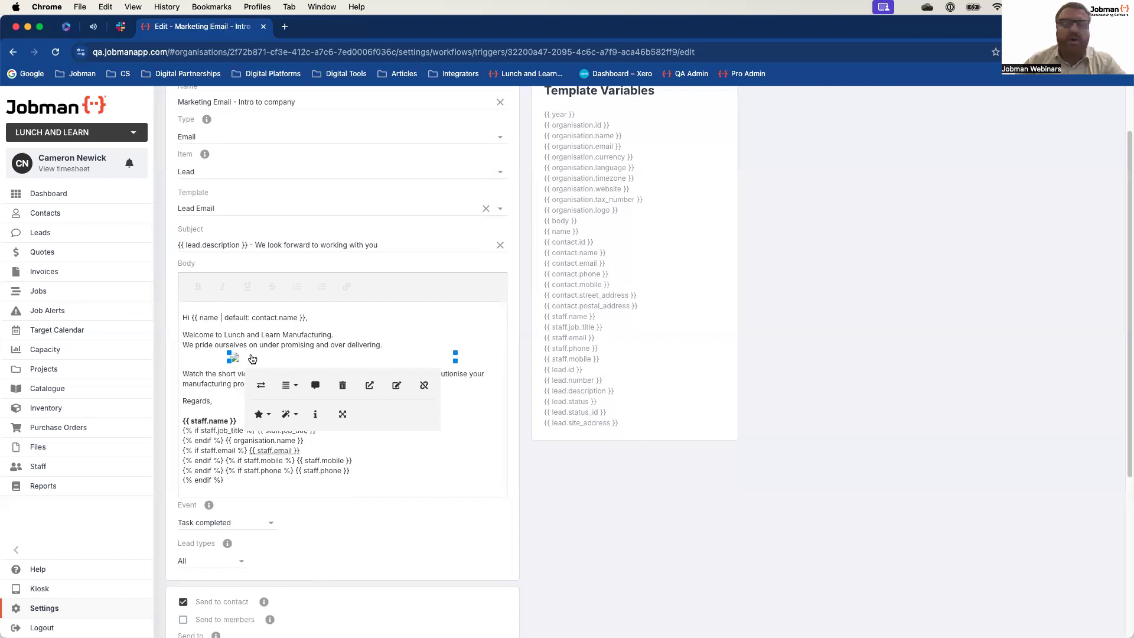
pyautogui.click(471, 428)
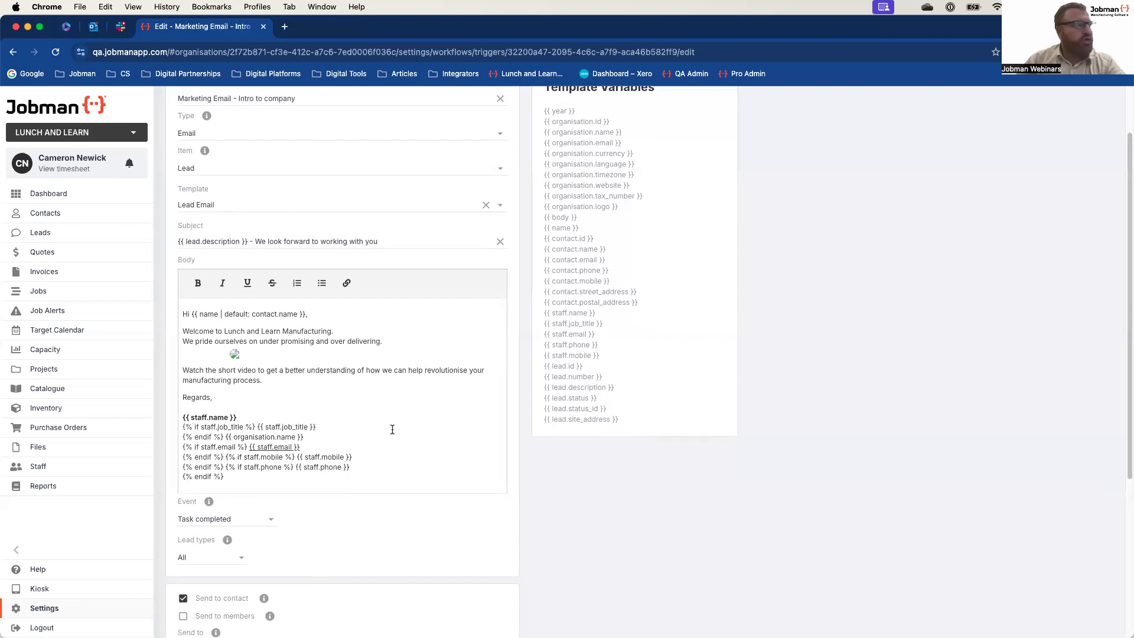
# Step: Review the rest of the email body, highlighting the sentence that invites the contact to watch the short video
pyautogui.scroll(-1, 392, 425)
pyautogui.moveTo(182, 357); pyautogui.dragTo(267, 368)
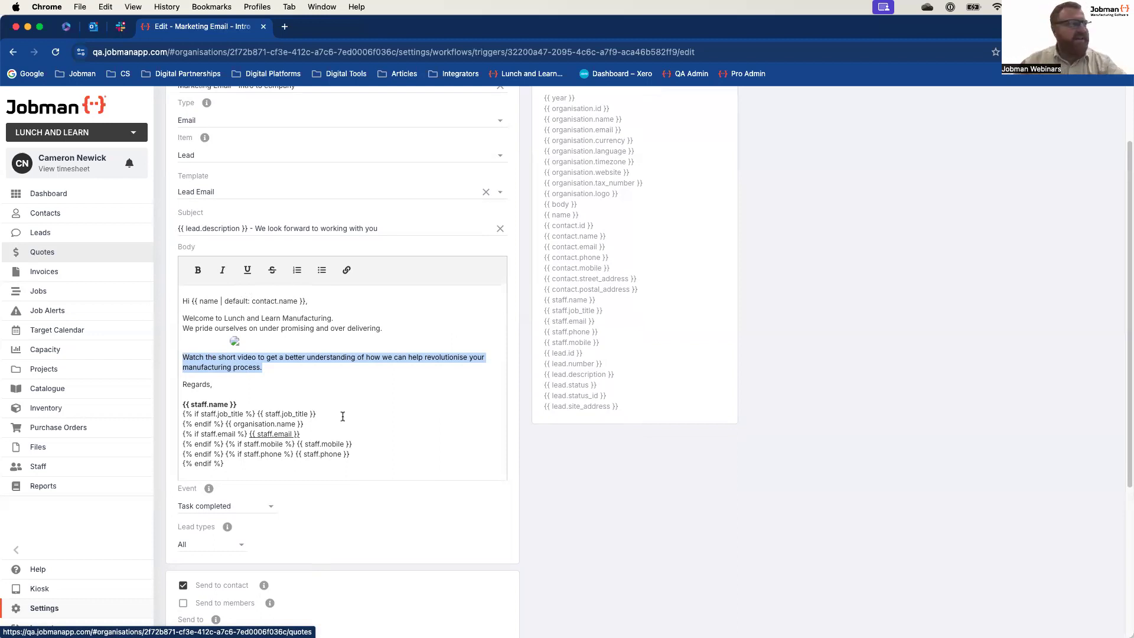
pyautogui.click(342, 392)
pyautogui.scroll(-1, 354, 401)
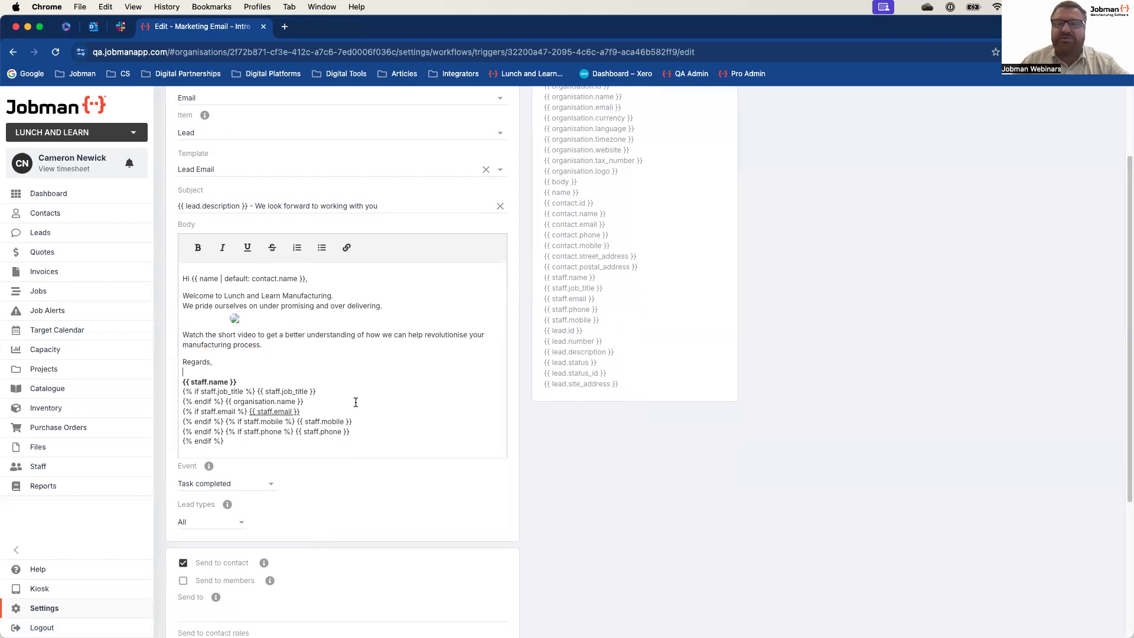
pyautogui.scroll(-1, 355, 401)
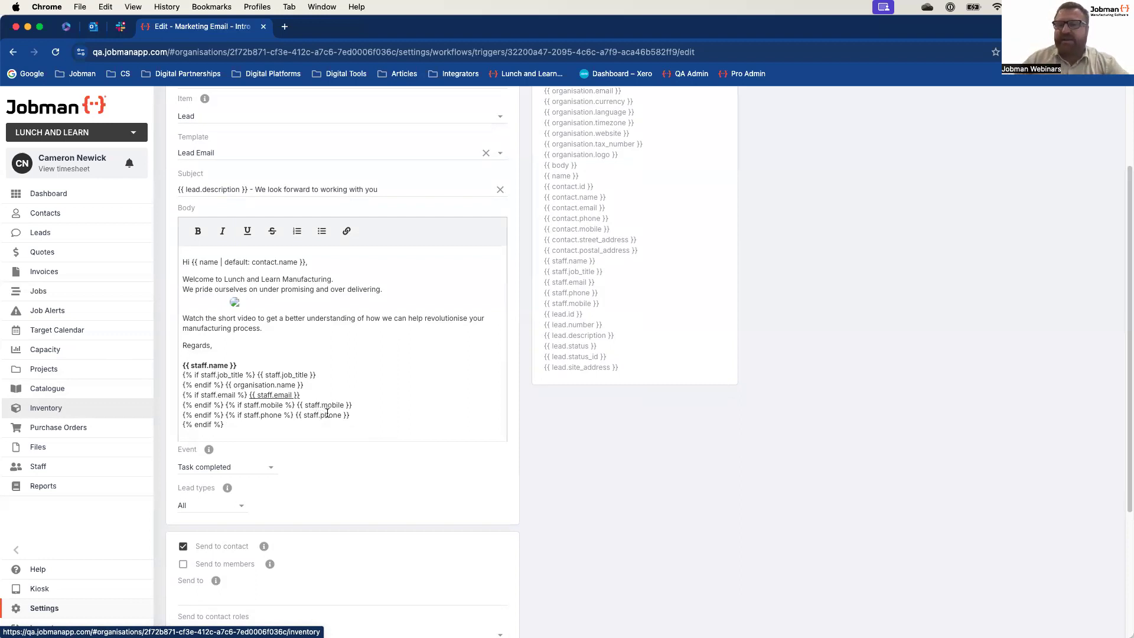
# Step: Examine the trigger's recipient settings and the task events that can fire the email
pyautogui.scroll(-3, 349, 414)
pyautogui.scroll(-2, 357, 424)
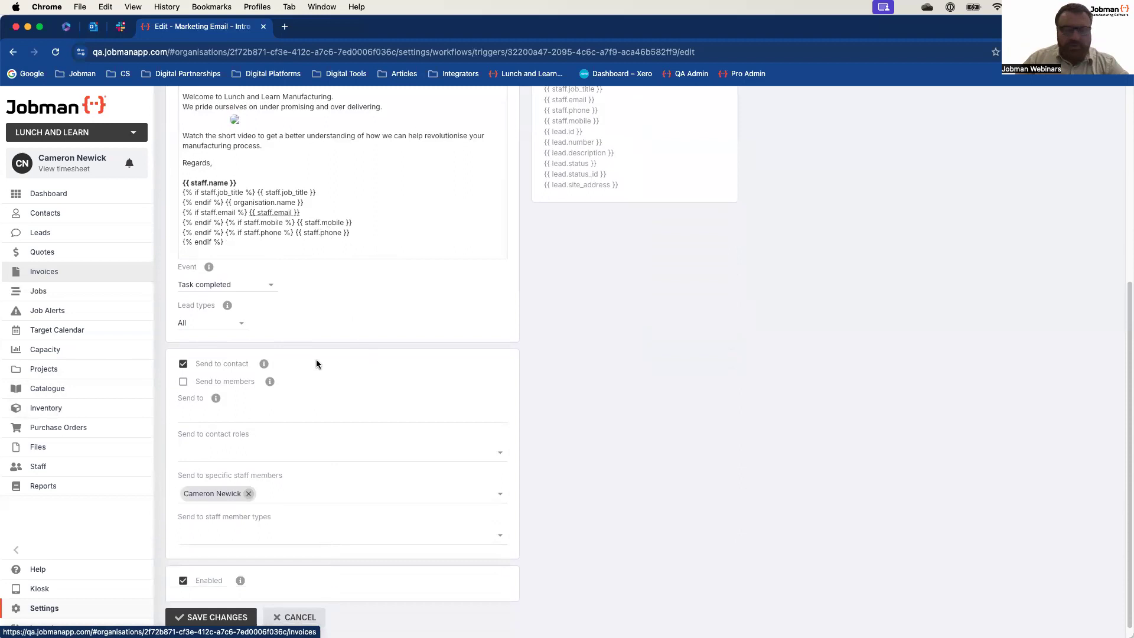
pyautogui.click(270, 285)
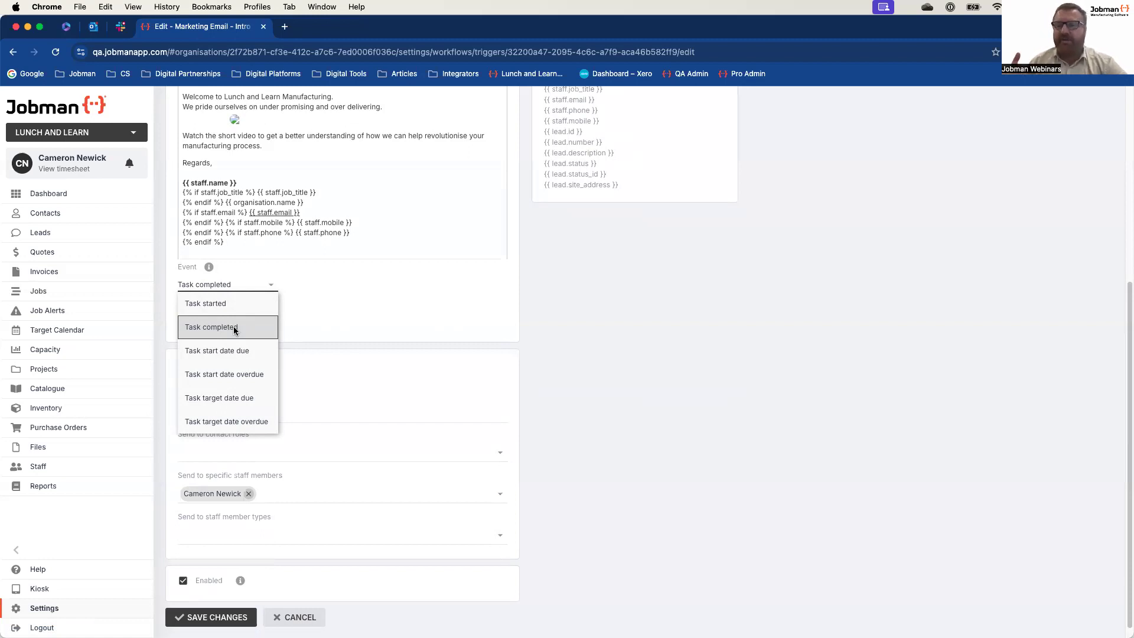
pyautogui.click(426, 323)
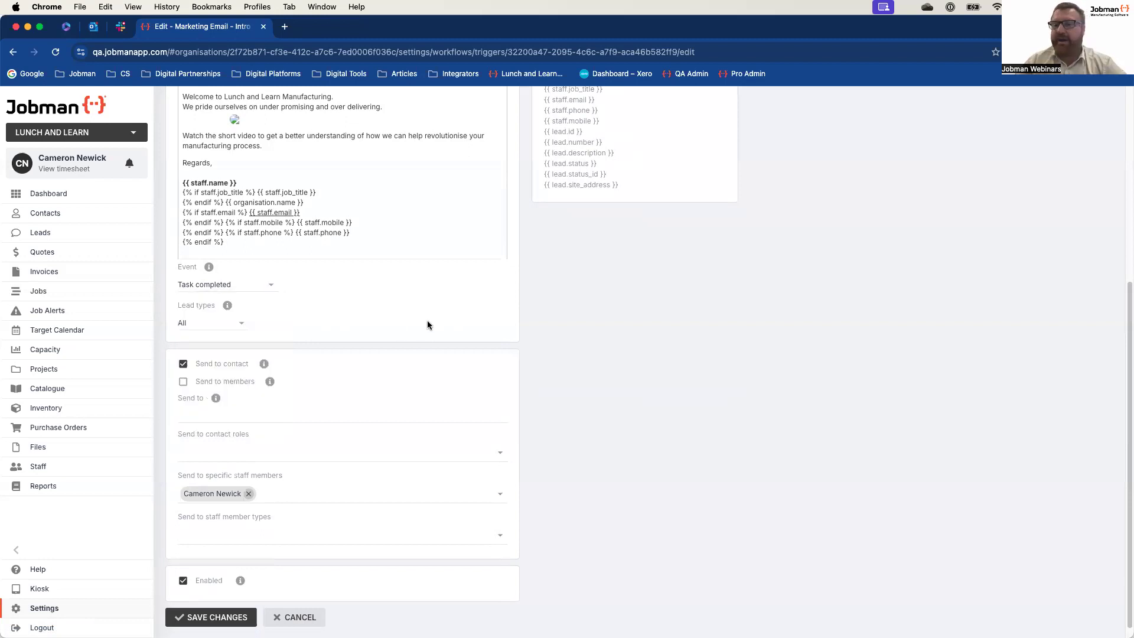
pyautogui.click(274, 284)
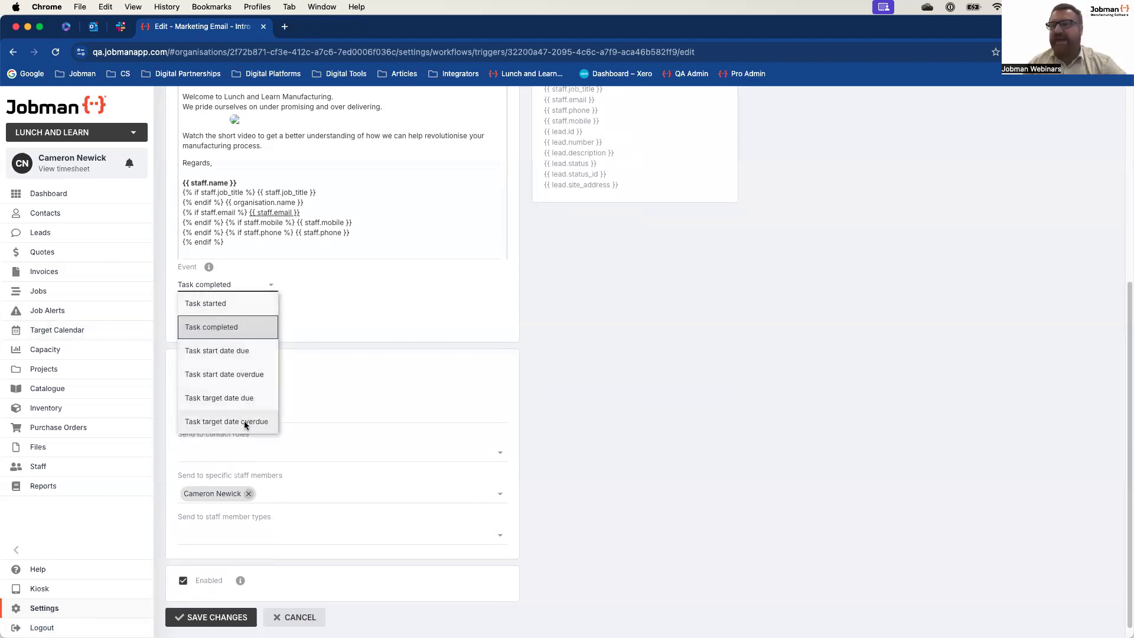
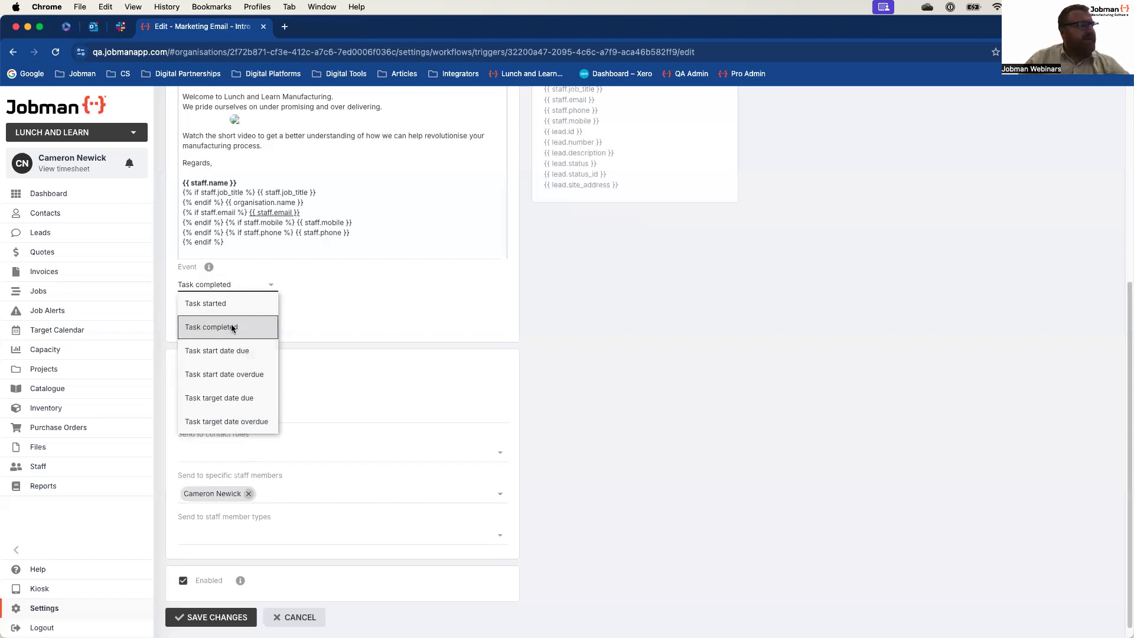
# Step: Select Task completed as the email trigger's event and review which recipients it is sent to
pyautogui.click(231, 326)
pyautogui.scroll(1, 574, 494)
pyautogui.scroll(-1, 570, 493)
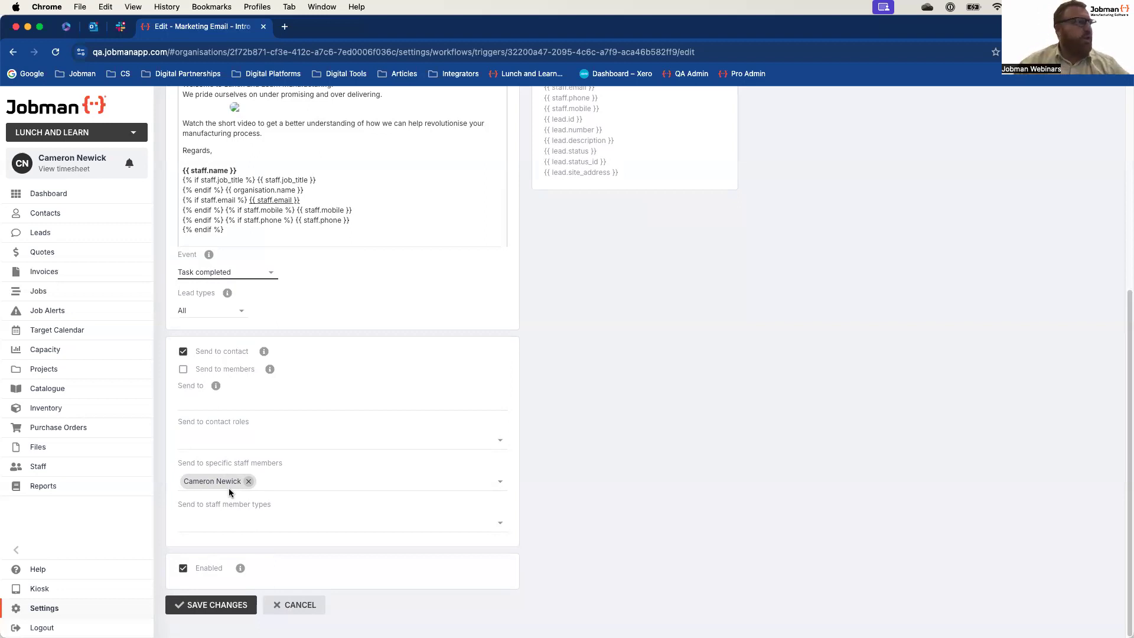
pyautogui.click(182, 351)
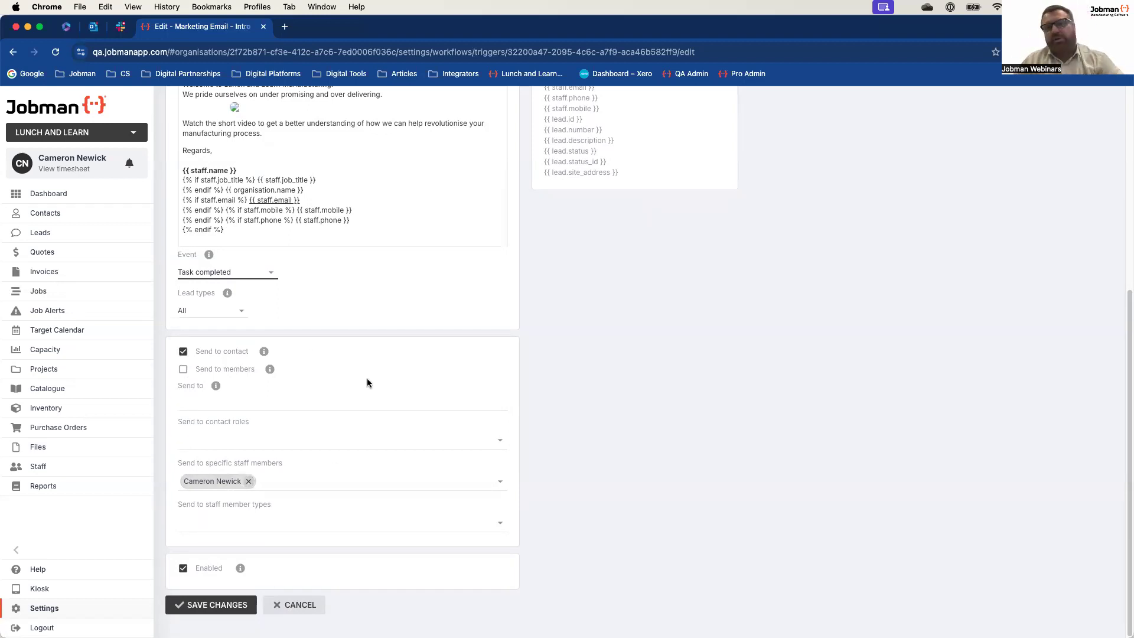
pyautogui.moveTo(141, 485); pyautogui.dragTo(183, 465)
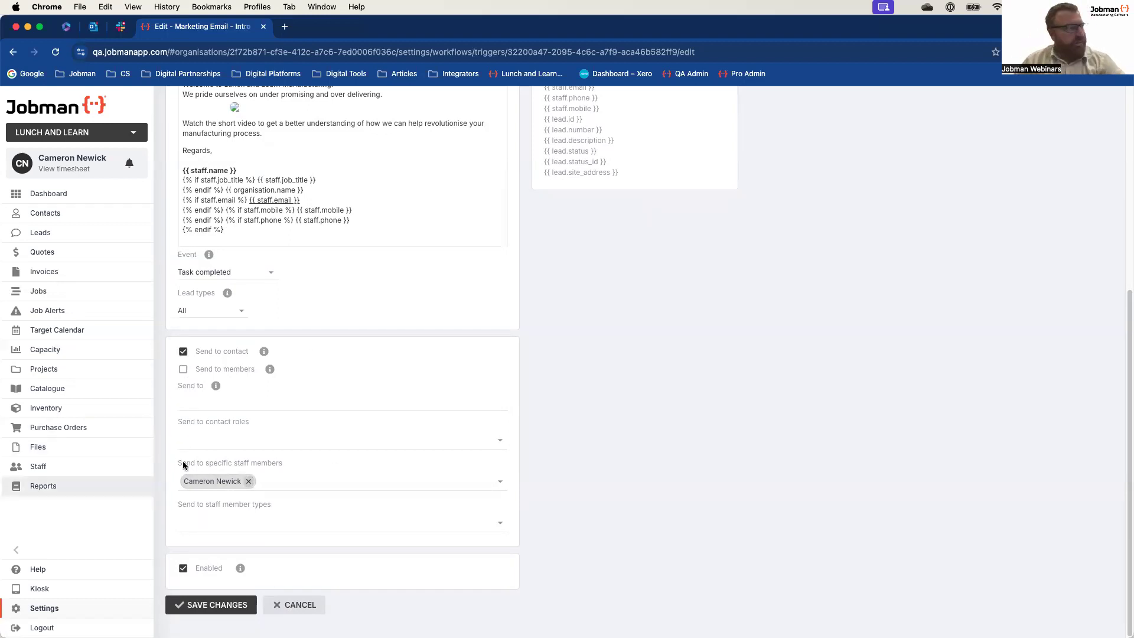
# Step: Check the contact roles that can receive the email, look over the whole trigger, and save its changes
pyautogui.click(494, 444)
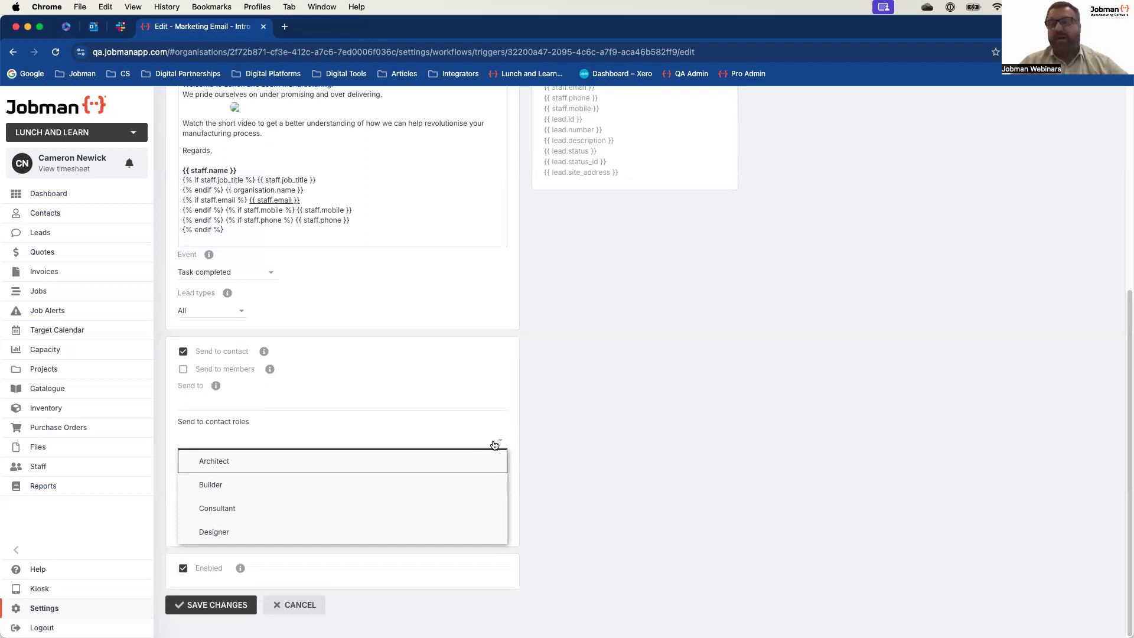
pyautogui.click(527, 435)
pyautogui.scroll(10, 555, 424)
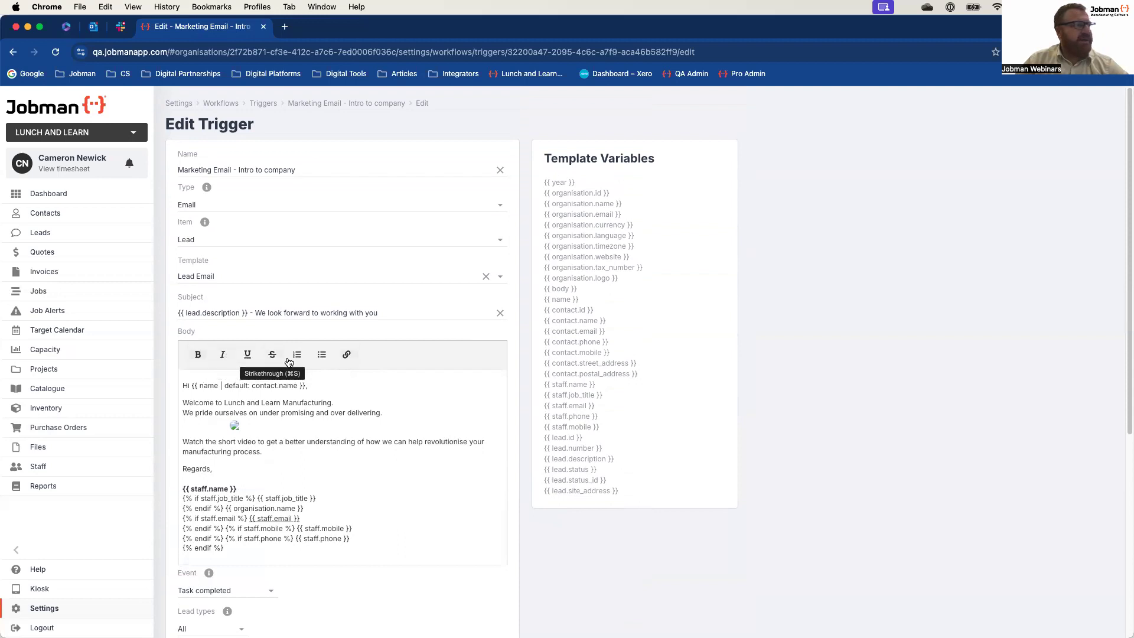
pyautogui.scroll(-5, 366, 495)
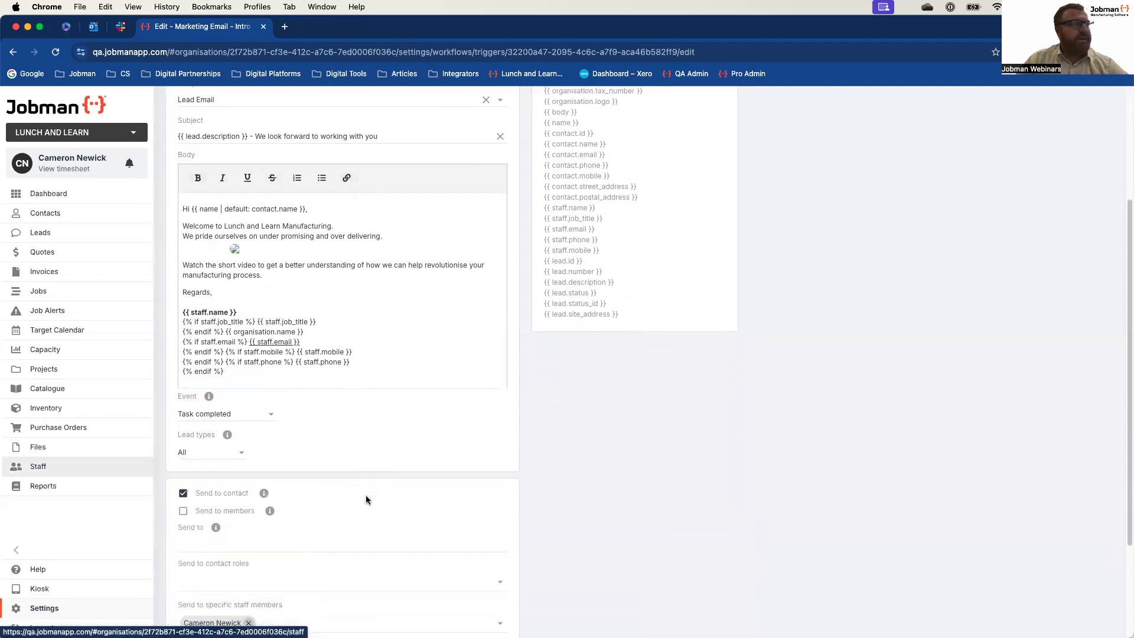
pyautogui.scroll(-4, 366, 495)
pyautogui.click(223, 602)
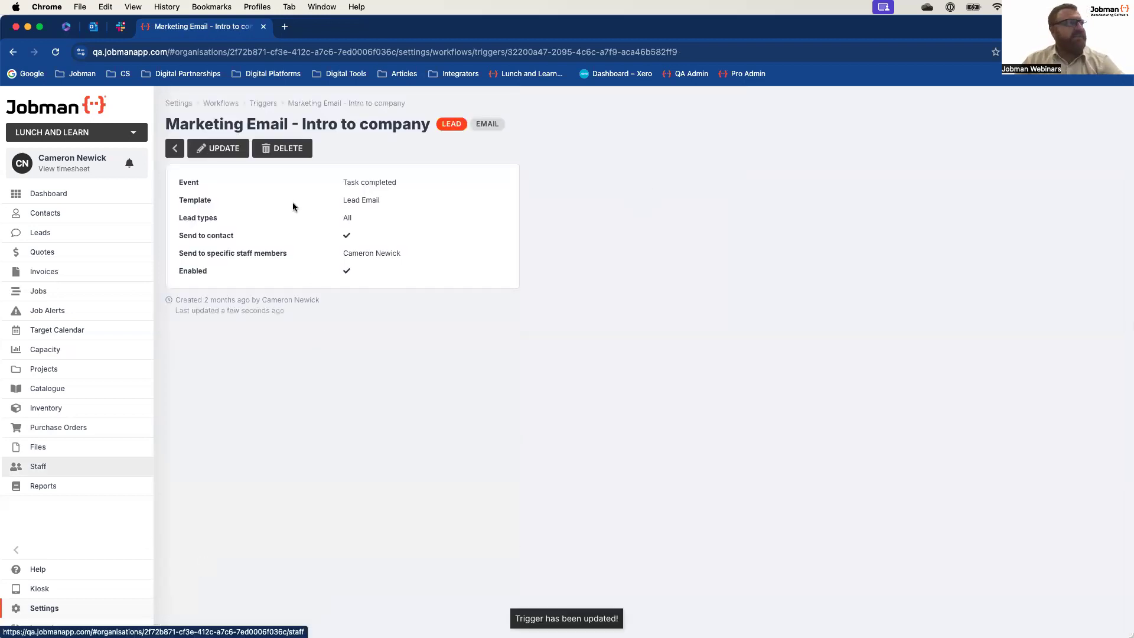
# Step: Open the Lead Entered task in the Standard Lead workflow for editing and save it with the Marketing Email - Intro to company trigger
pyautogui.click(228, 105)
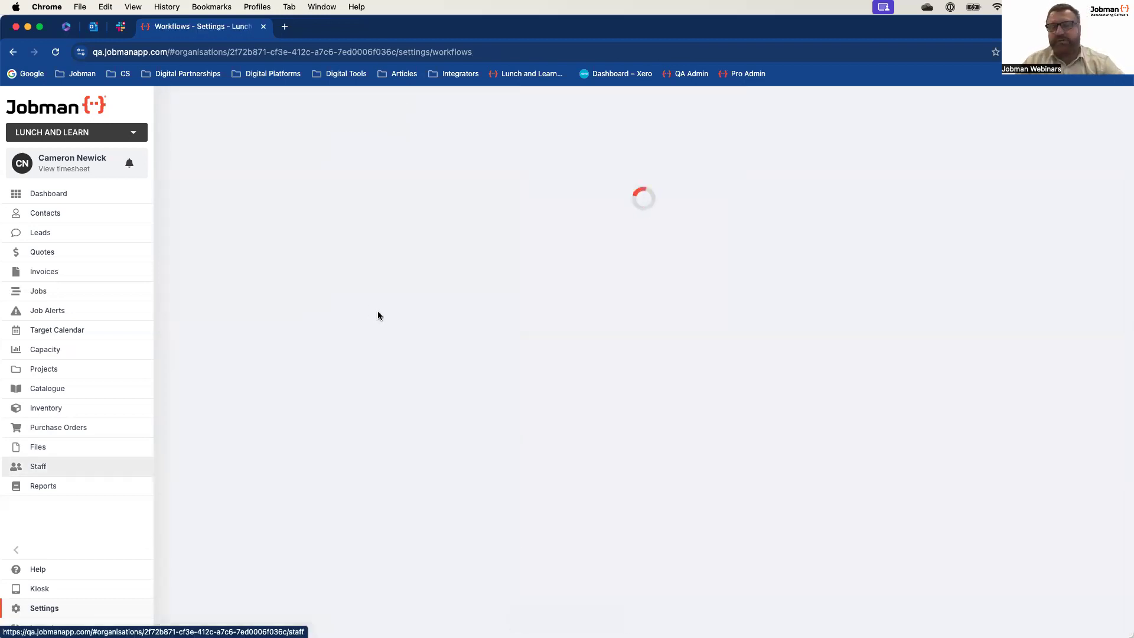
pyautogui.click(287, 254)
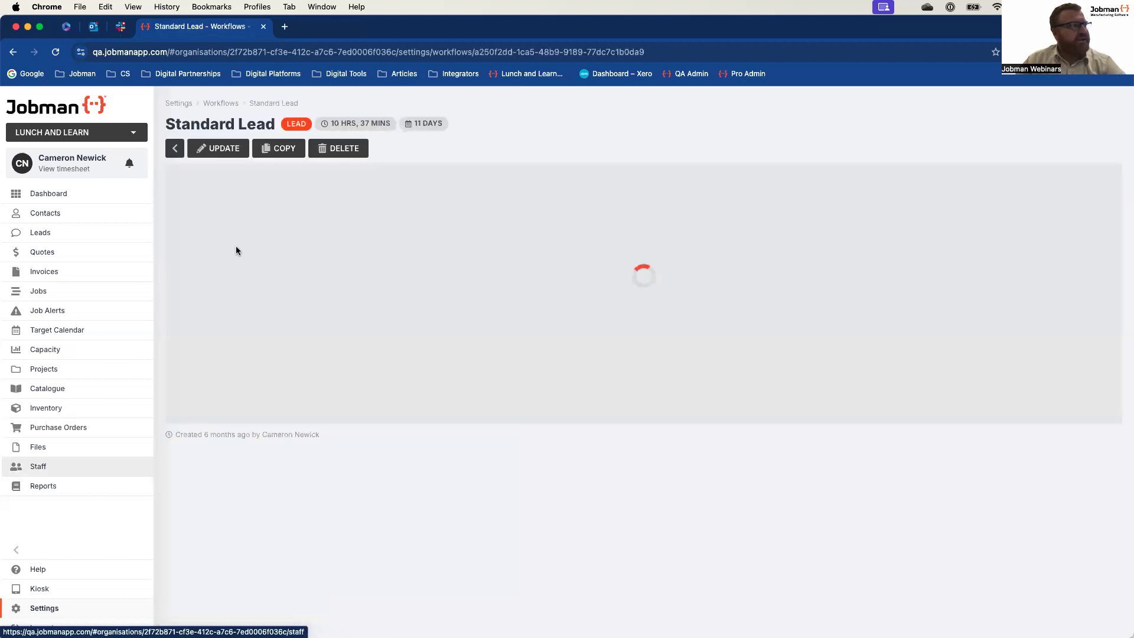
pyautogui.moveTo(262, 235)
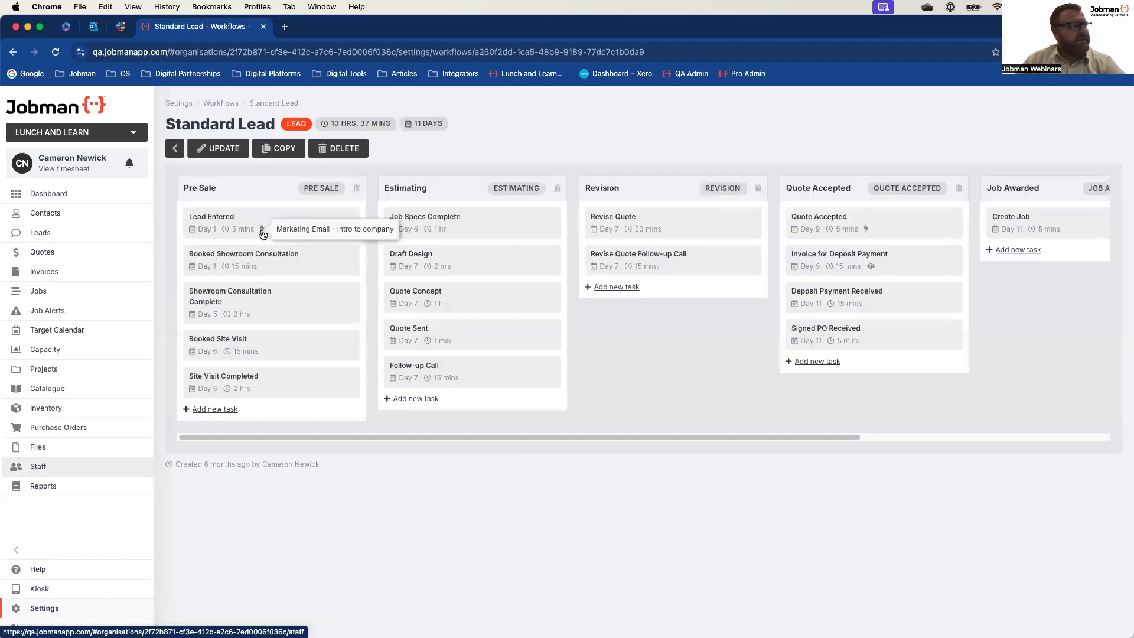
pyautogui.click(217, 222)
pyautogui.click(453, 297)
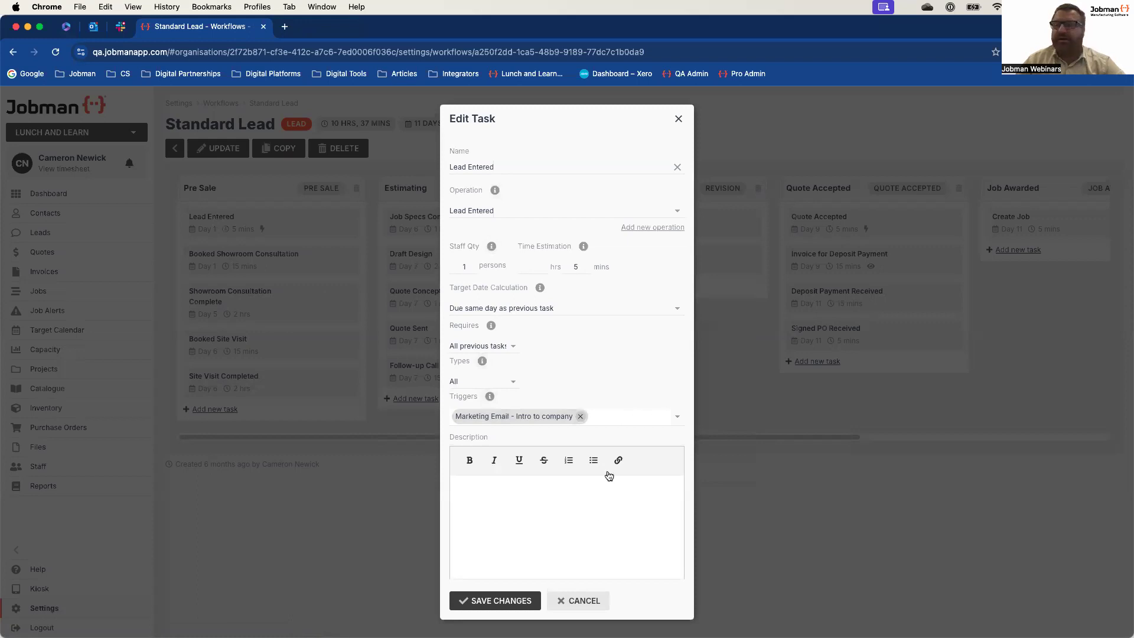
pyautogui.click(518, 601)
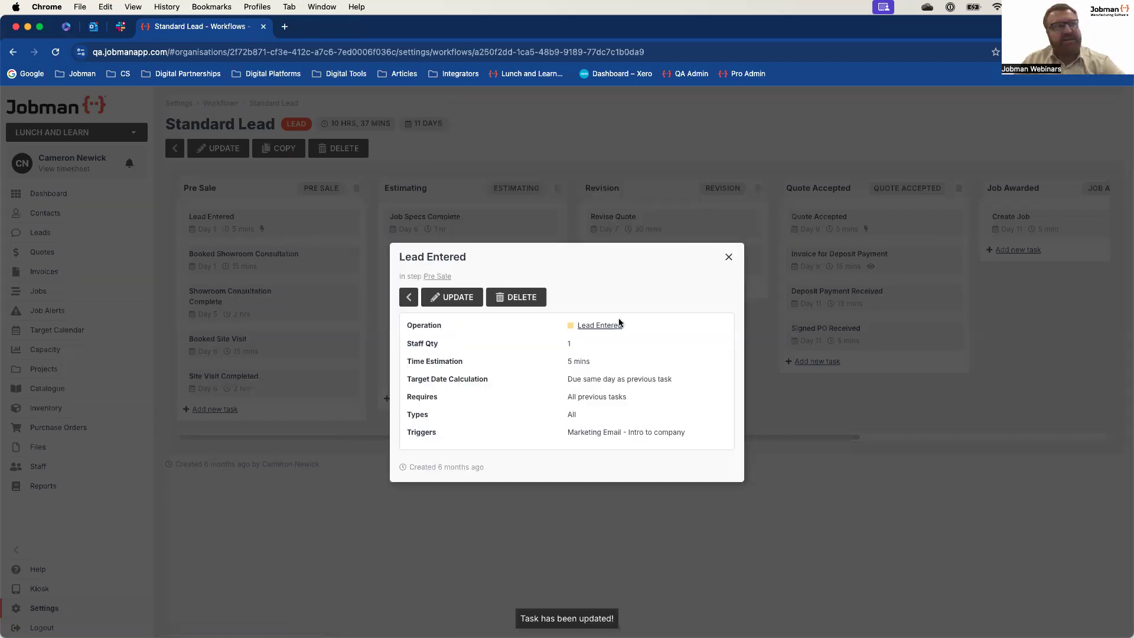
pyautogui.click(729, 257)
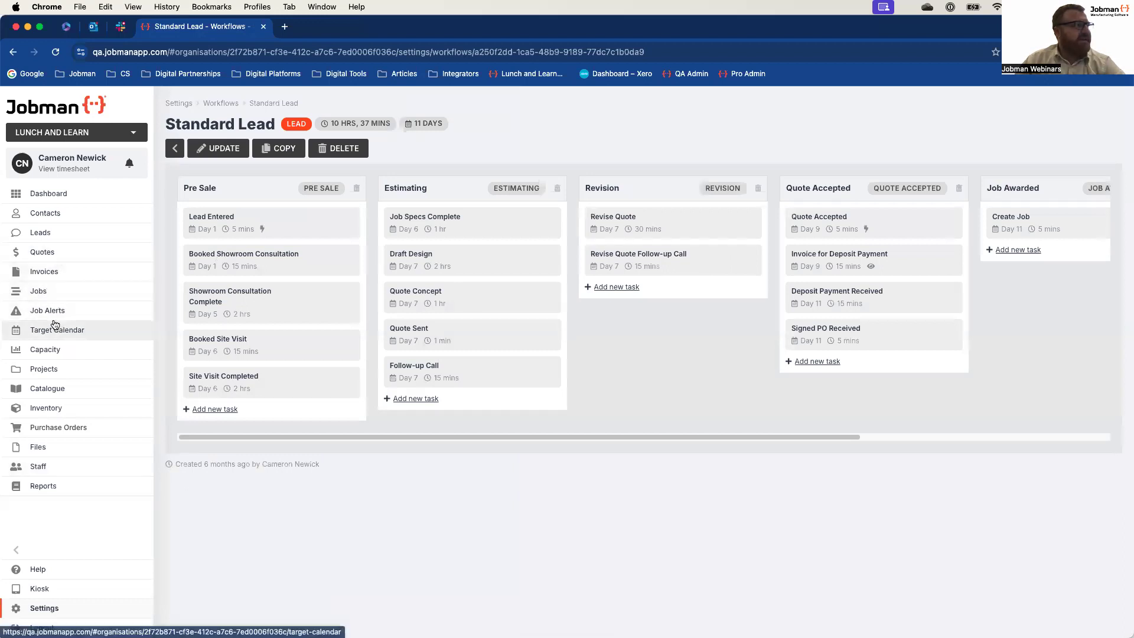
# Step: Mark the Lead Entered task of the Bayside Club lead Deep Dive Volume 2 as completed
pyautogui.click(56, 234)
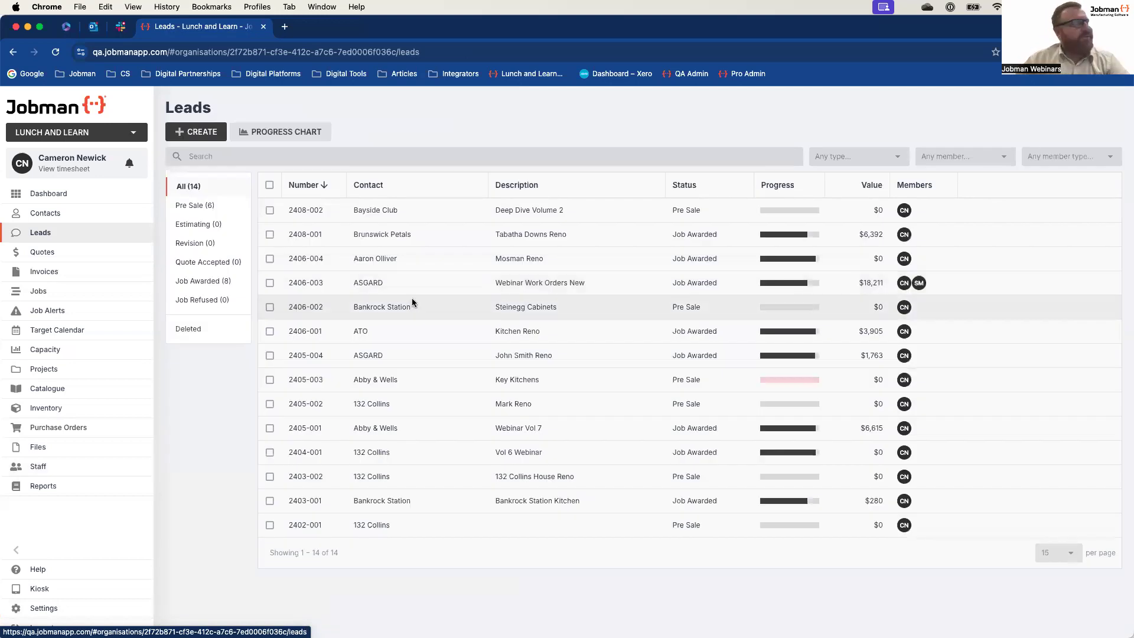
pyautogui.click(369, 211)
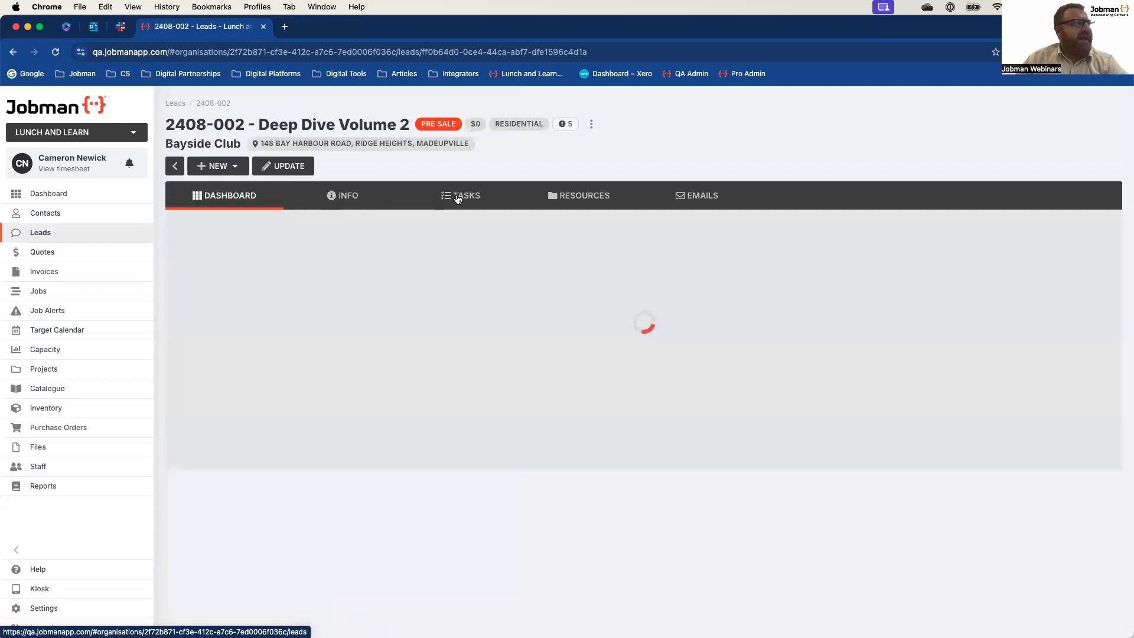
pyautogui.click(458, 197)
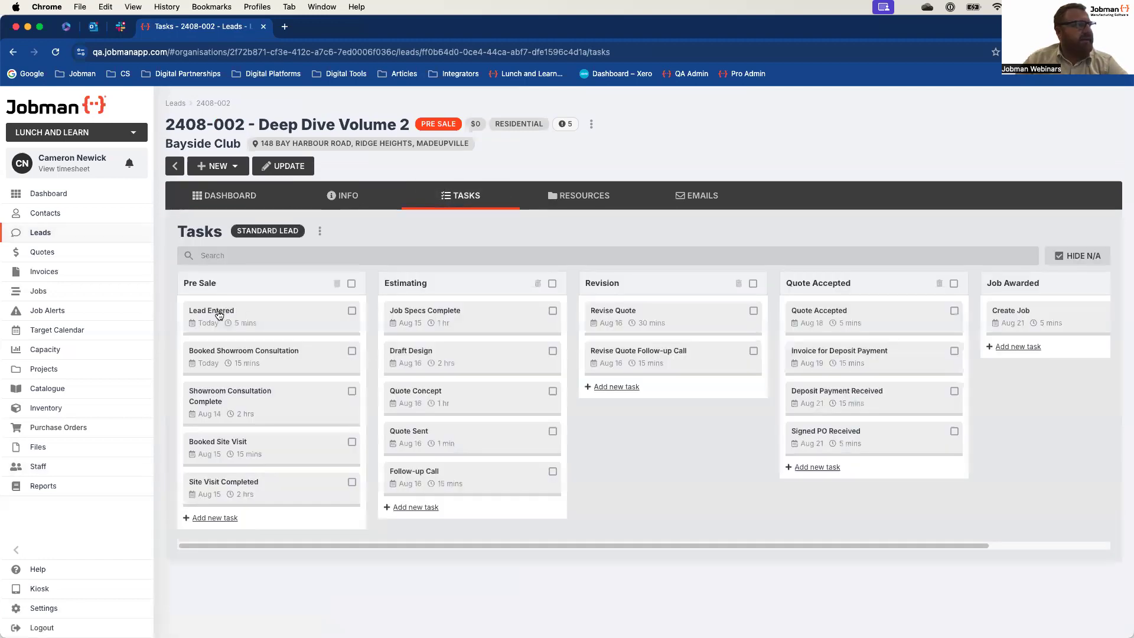
pyautogui.click(219, 315)
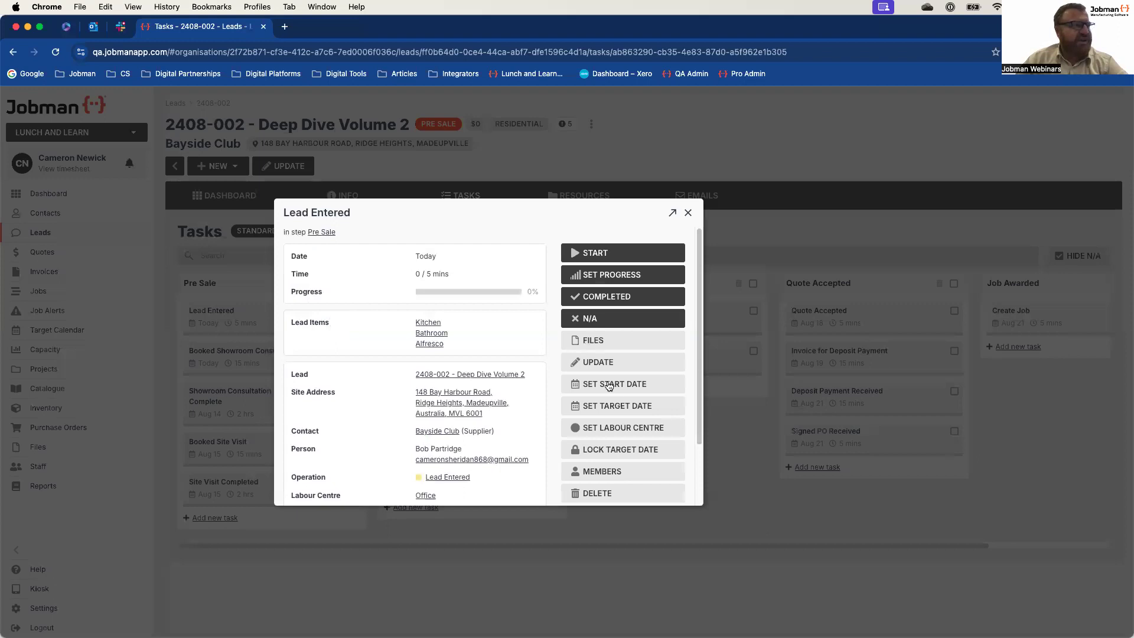
pyautogui.click(612, 298)
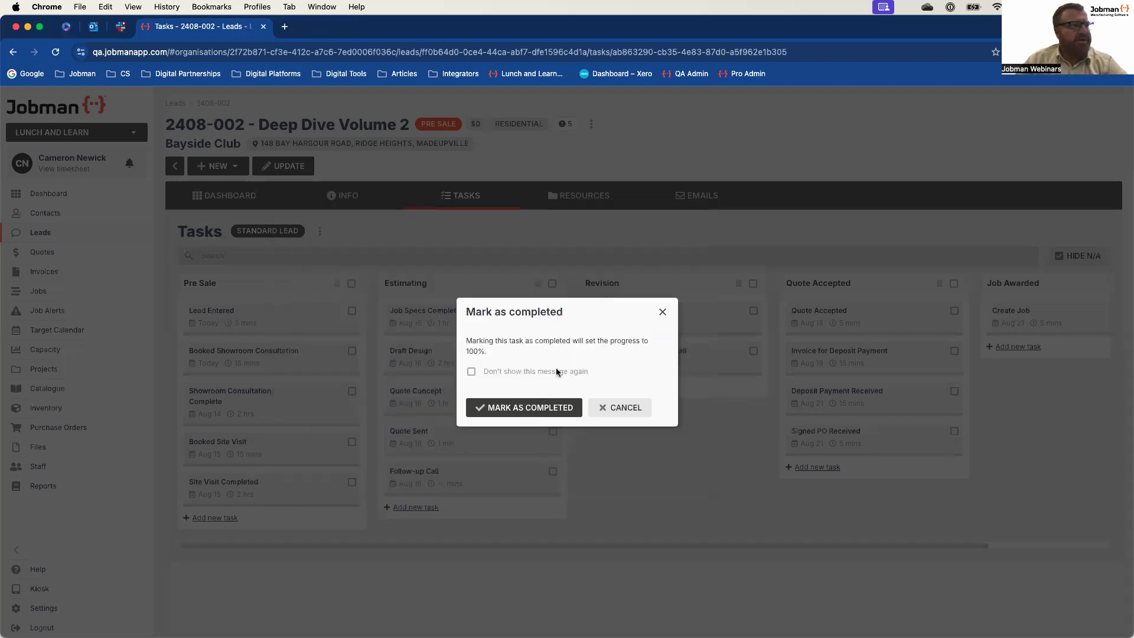
pyautogui.click(529, 408)
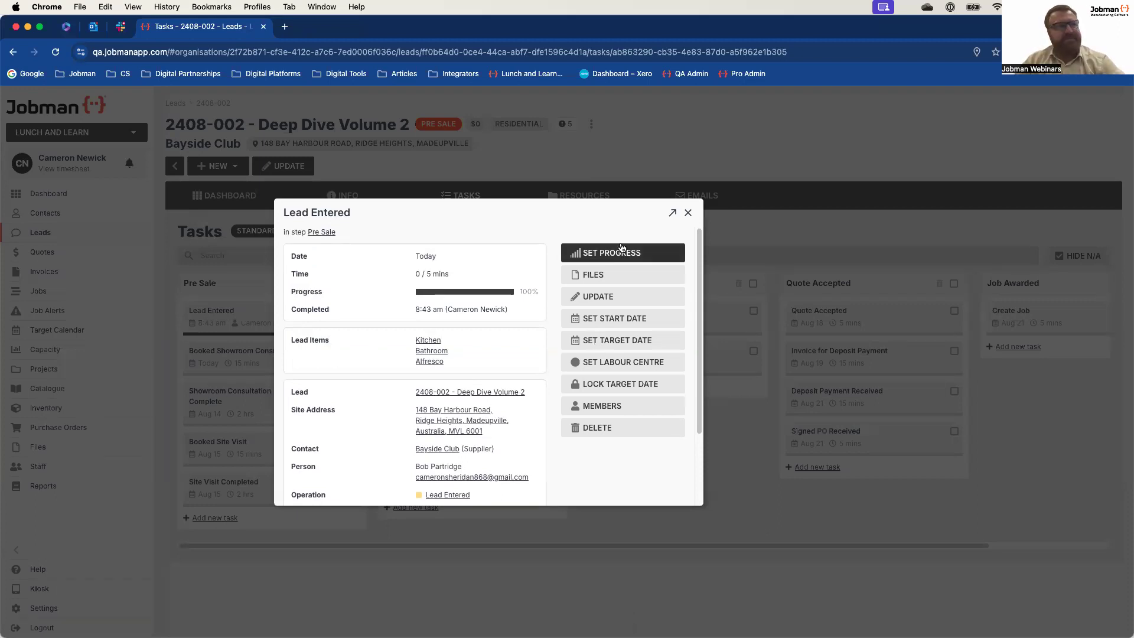
pyautogui.click(687, 214)
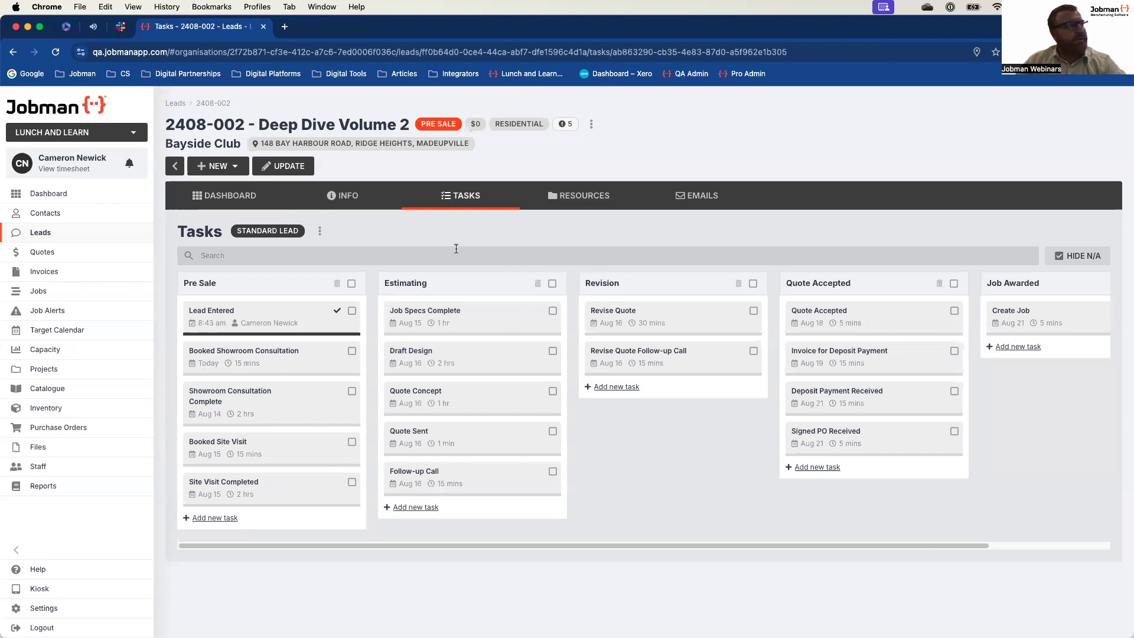
# Step: Examine the lead's sent emails, read the triggered message addressed to the contact, and return to the sent list
pyautogui.click(707, 203)
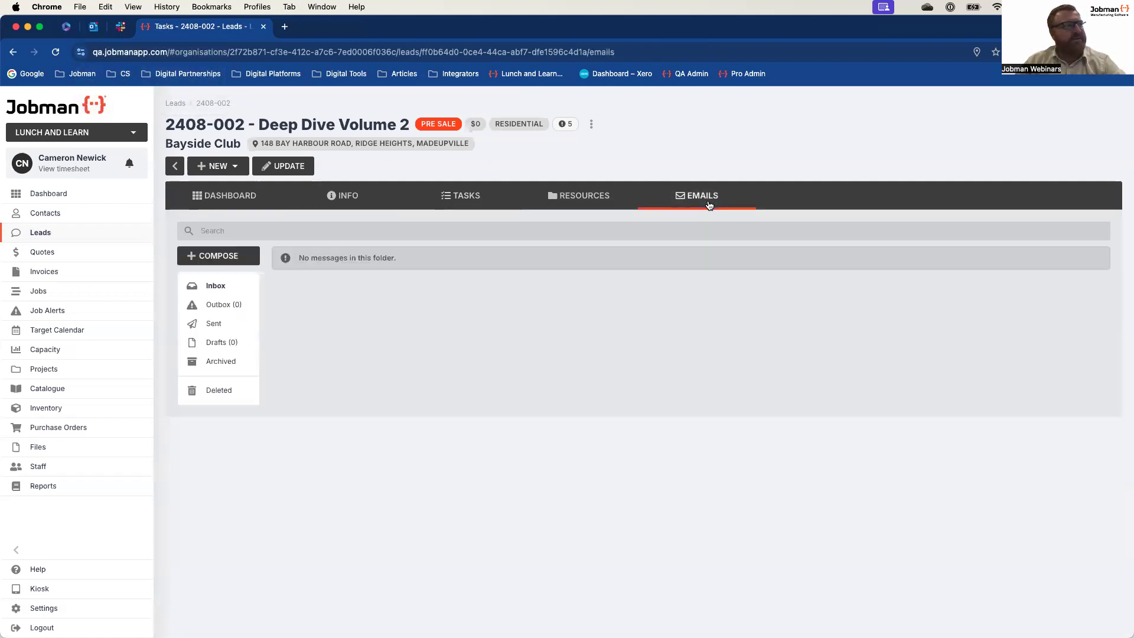
pyautogui.click(211, 324)
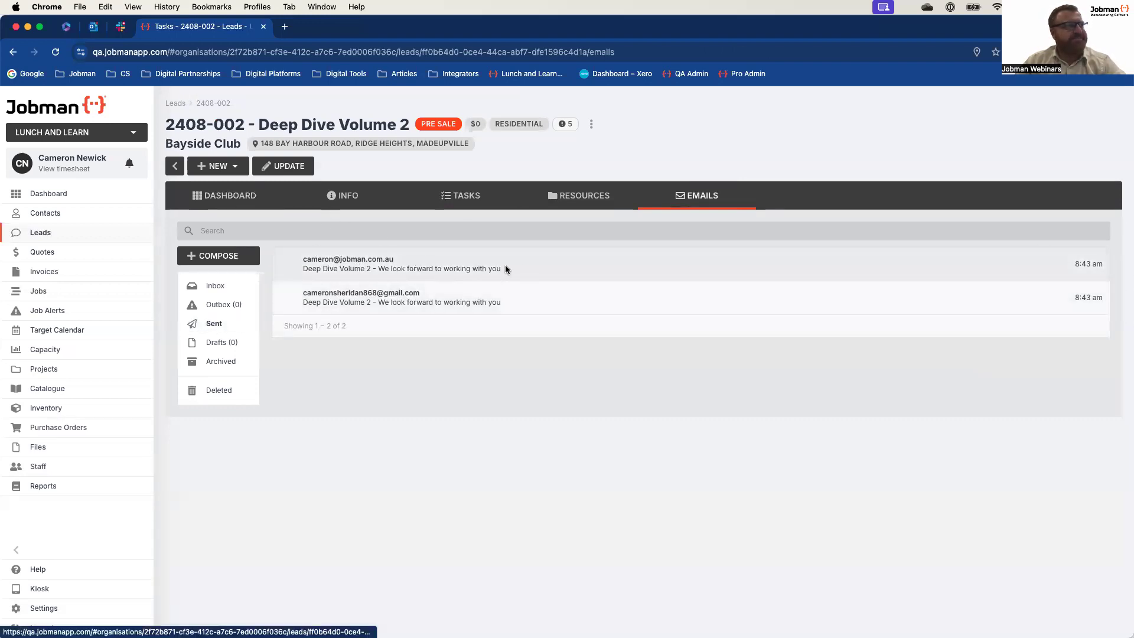
pyautogui.click(409, 304)
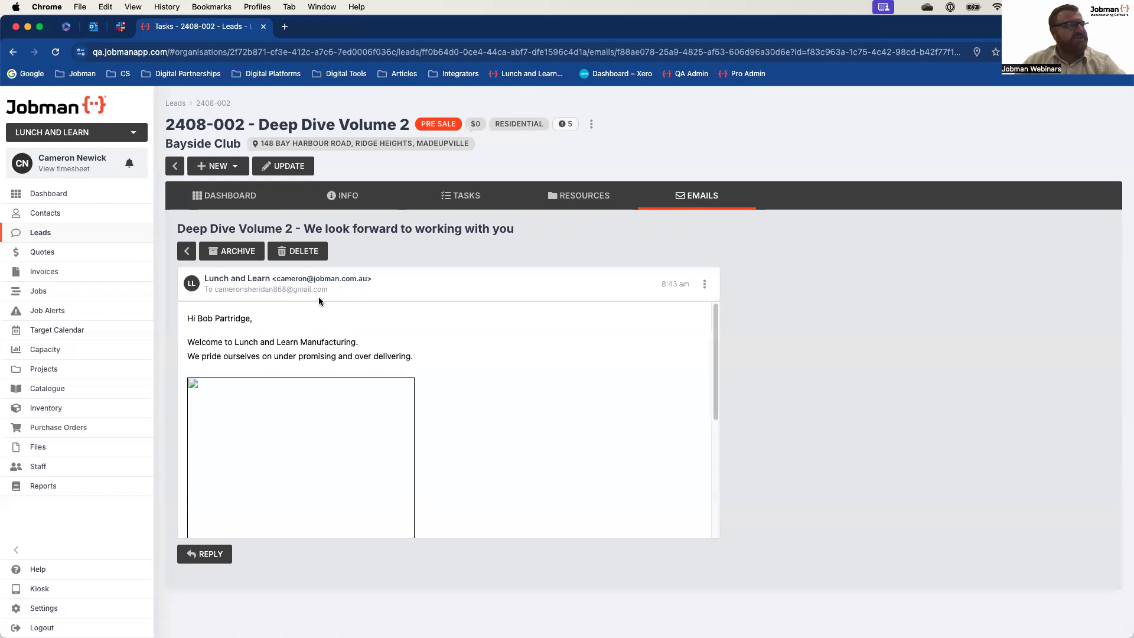
pyautogui.scroll(-5, 448, 321)
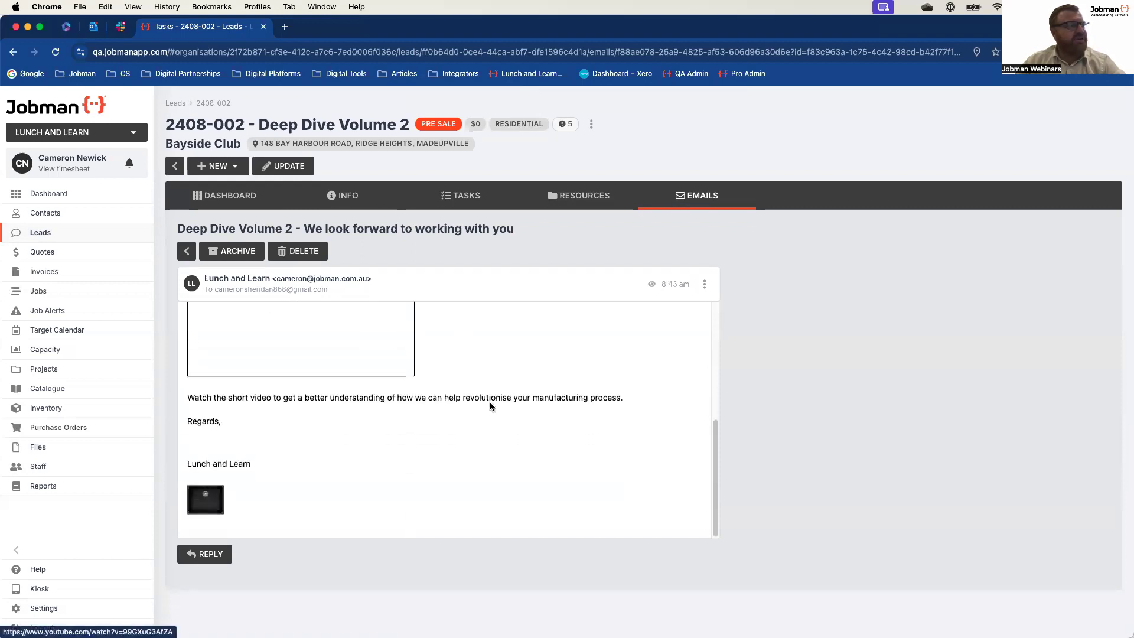
pyautogui.scroll(5, 490, 403)
pyautogui.scroll(-3, 496, 362)
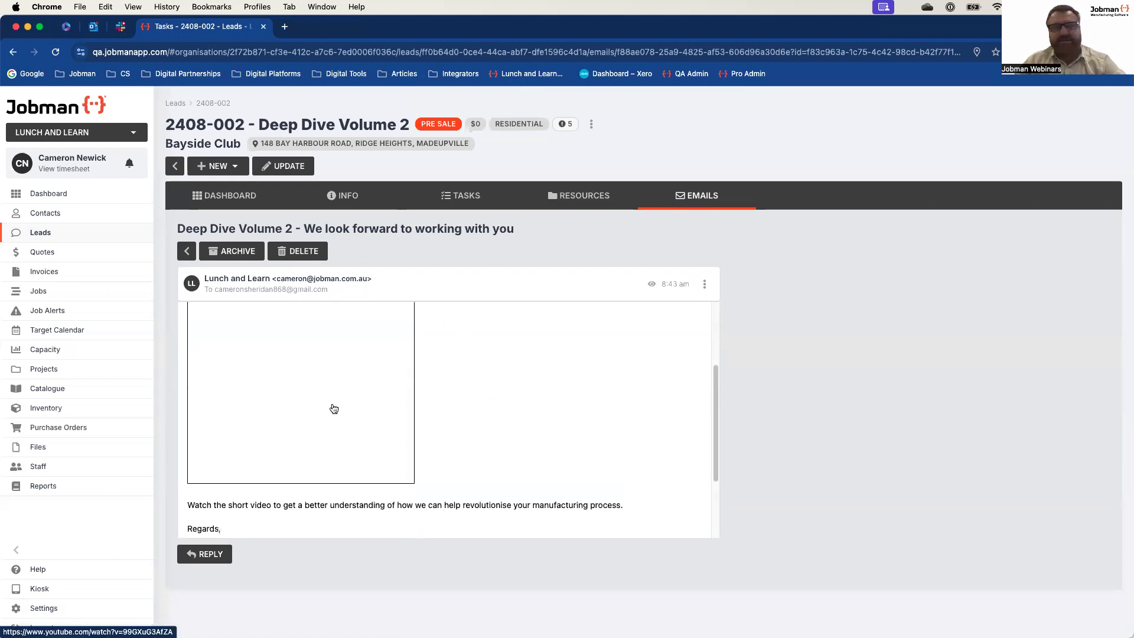
pyautogui.scroll(3, 490, 391)
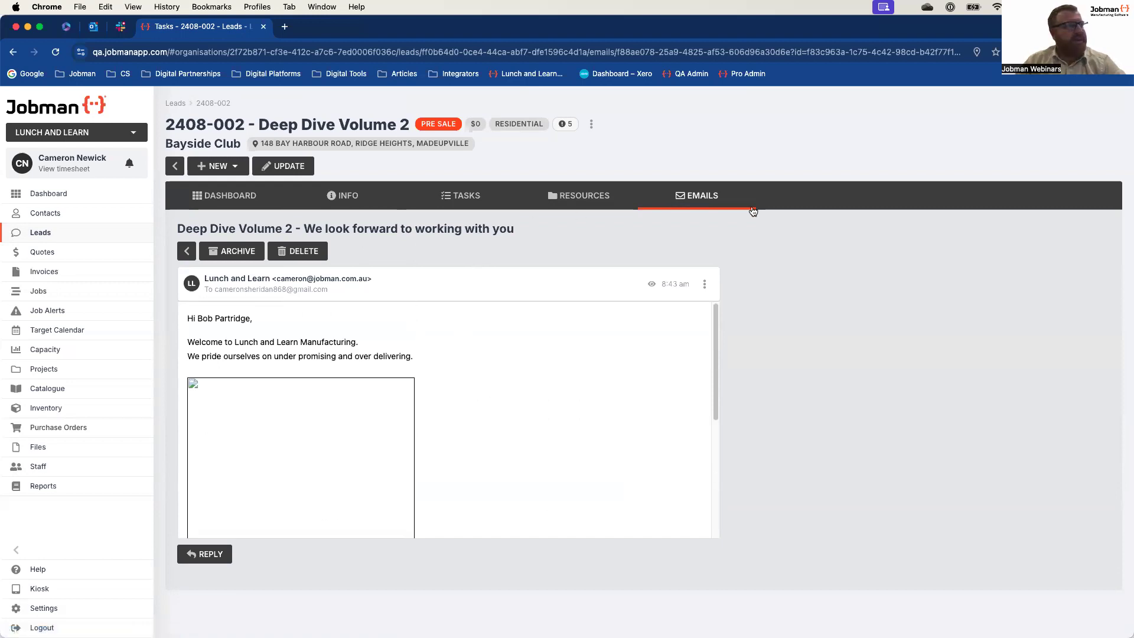
pyautogui.click(698, 204)
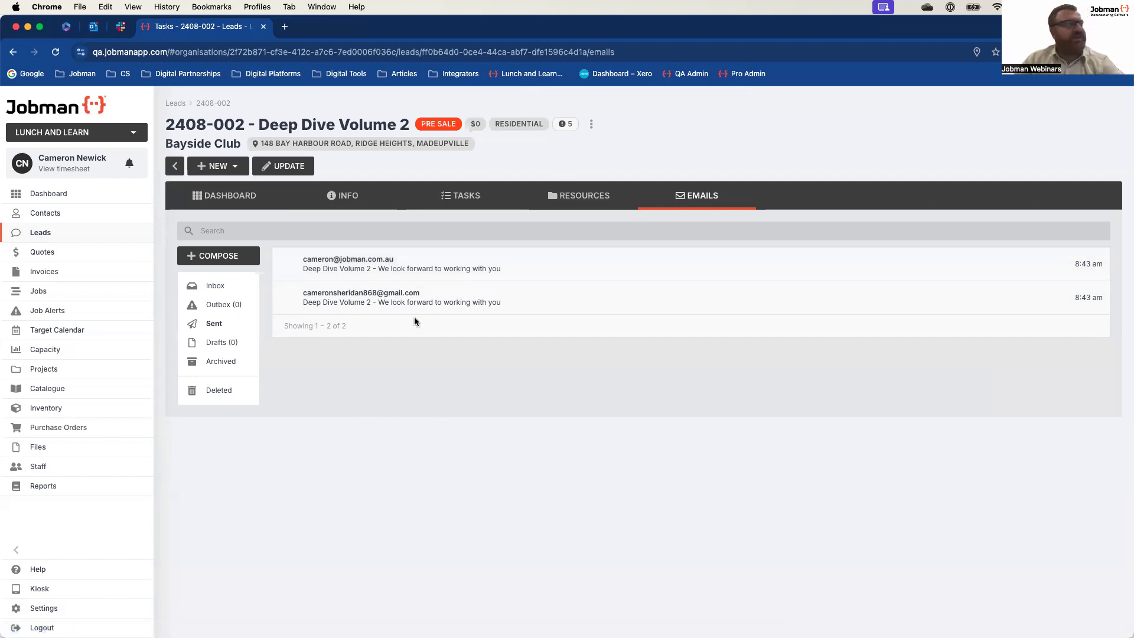
# Step: Review the specifications of the lead's Kitchen item, from room and tops to doors, drawers, kickers and handles
pyautogui.click(571, 208)
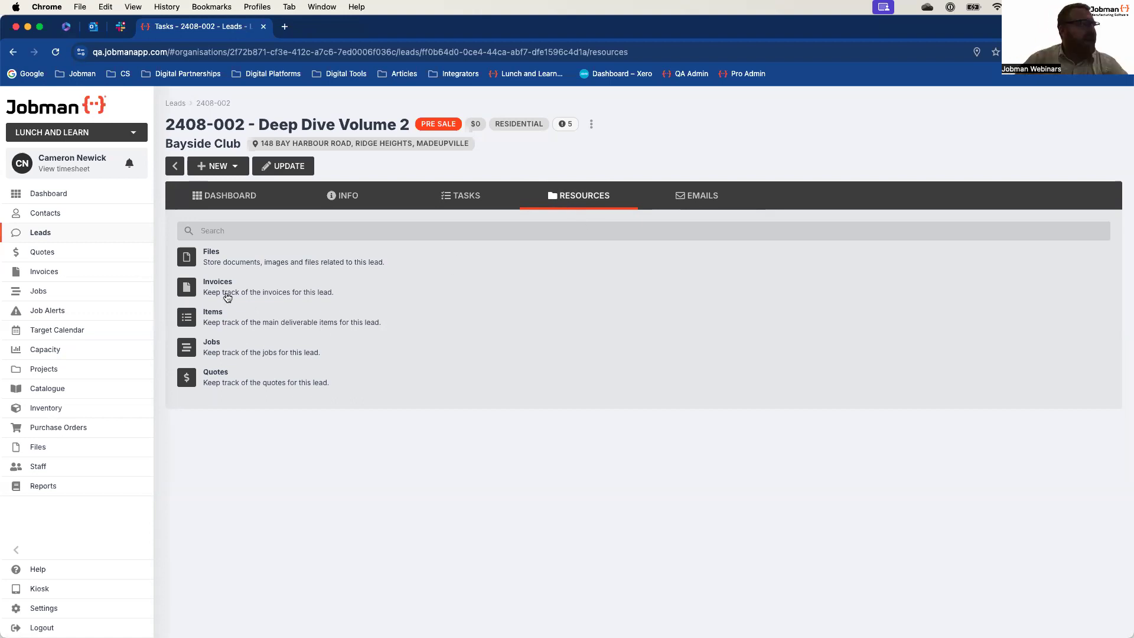
pyautogui.click(212, 313)
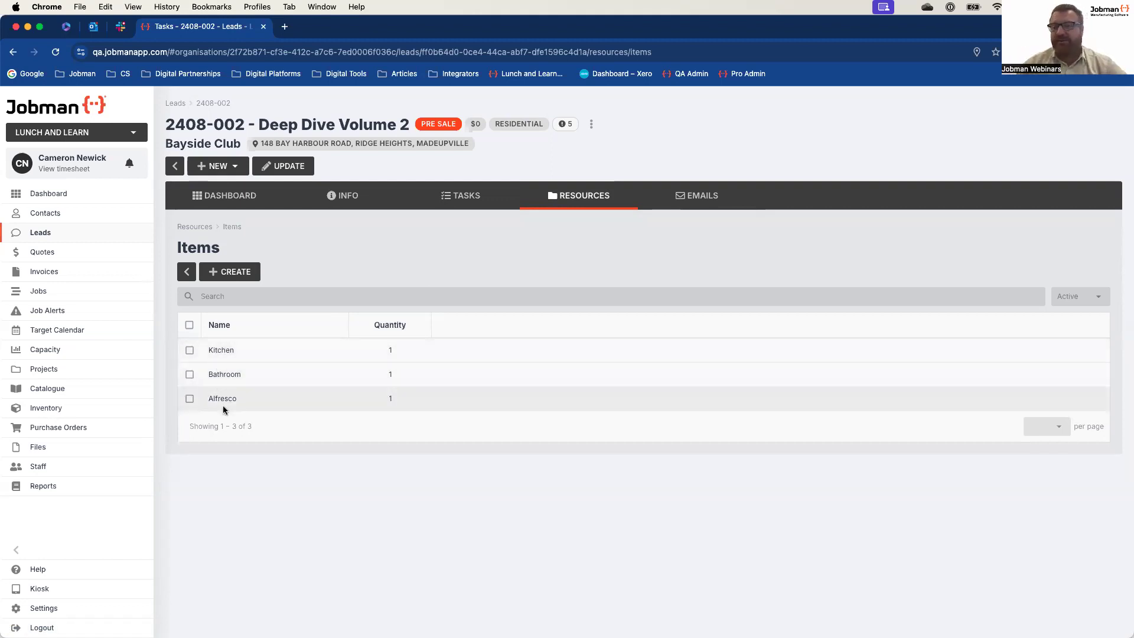
pyautogui.click(215, 351)
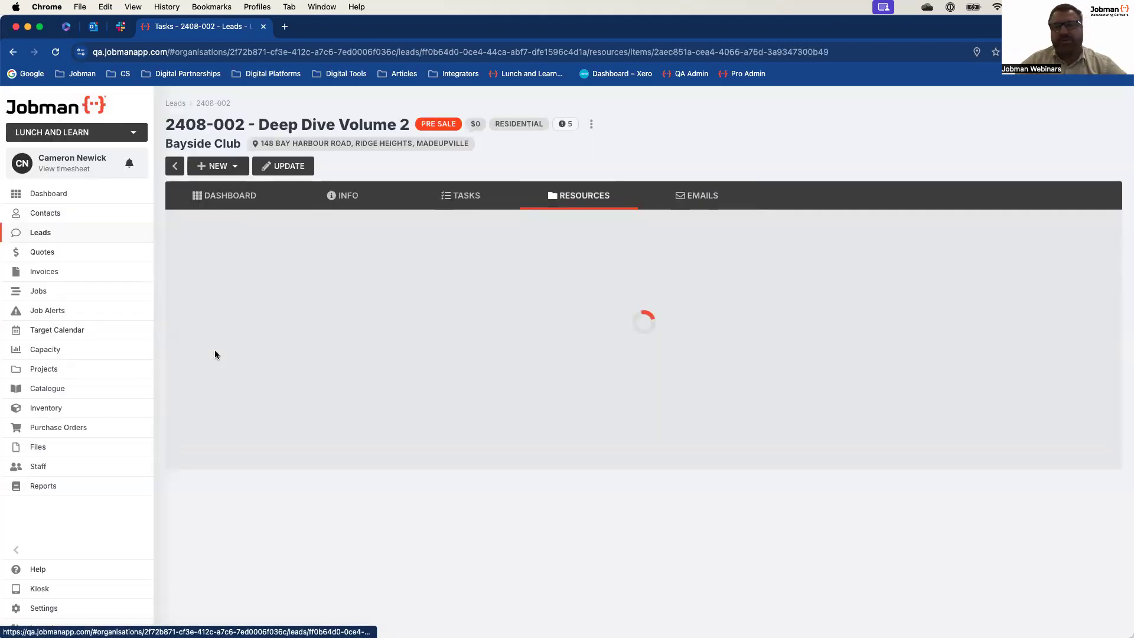
pyautogui.scroll(-1, 462, 346)
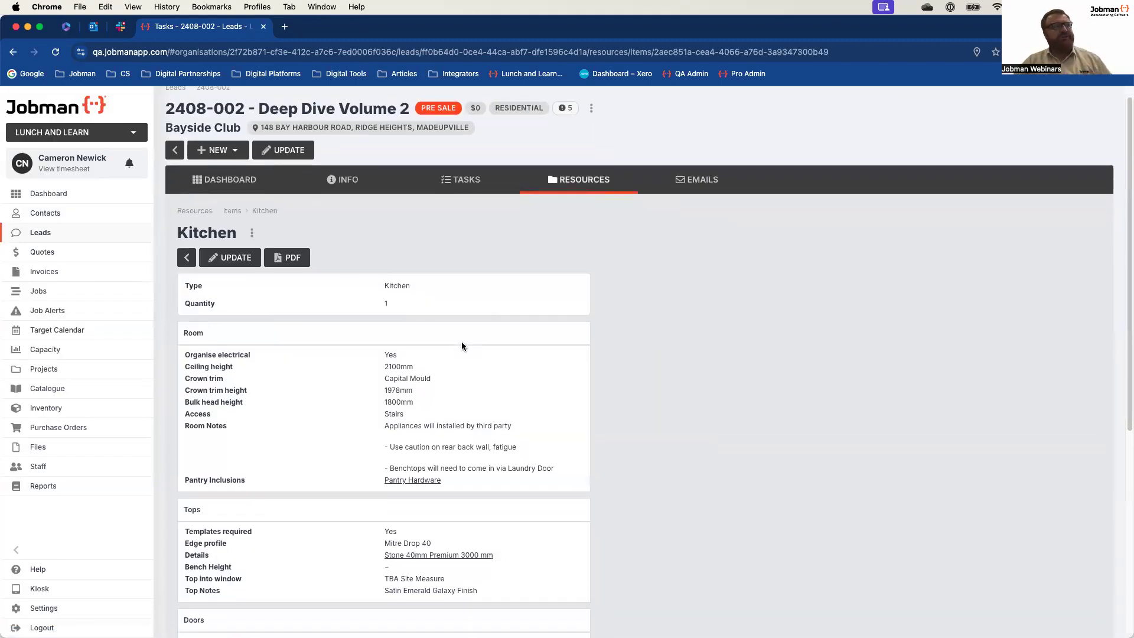
pyautogui.scroll(-6, 462, 346)
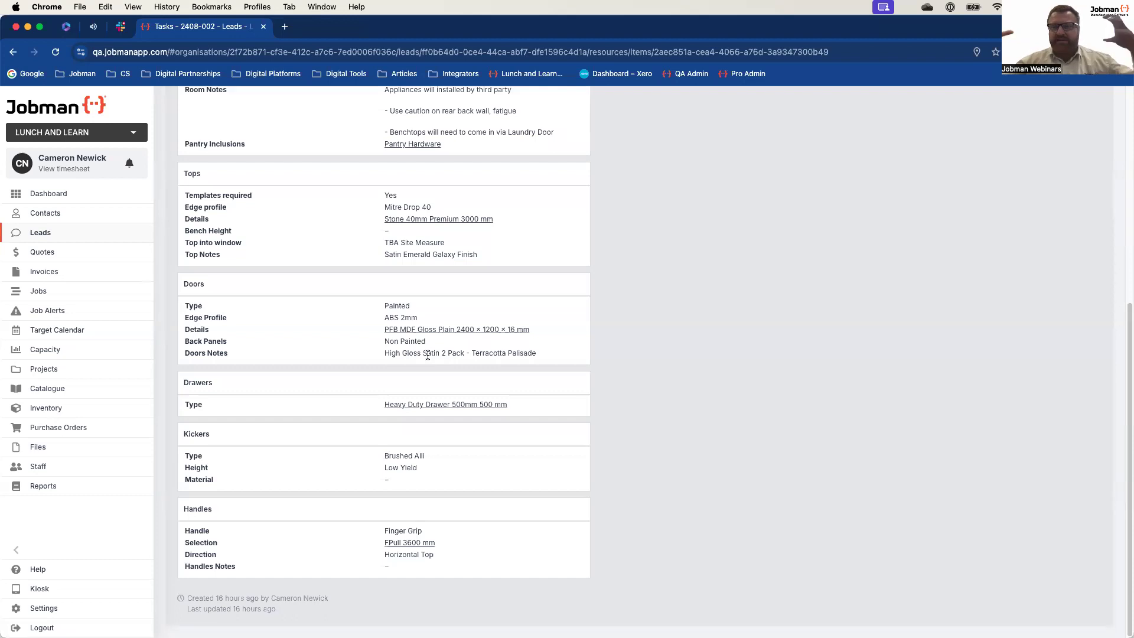
pyautogui.scroll(6, 414, 349)
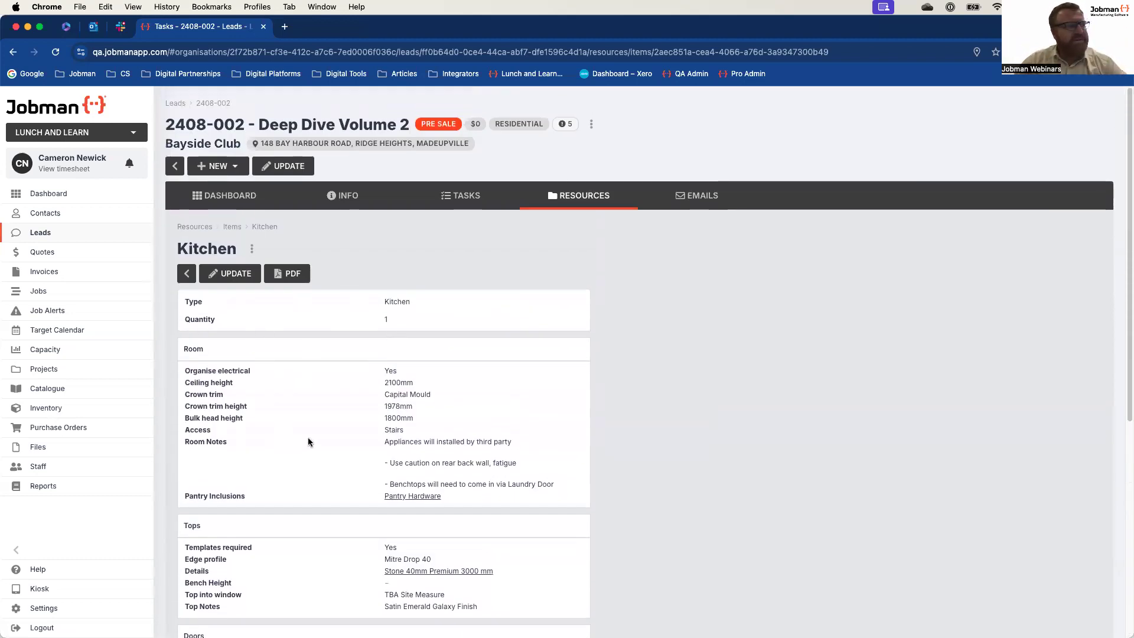
pyautogui.scroll(-4, 313, 437)
pyautogui.scroll(-3, 326, 476)
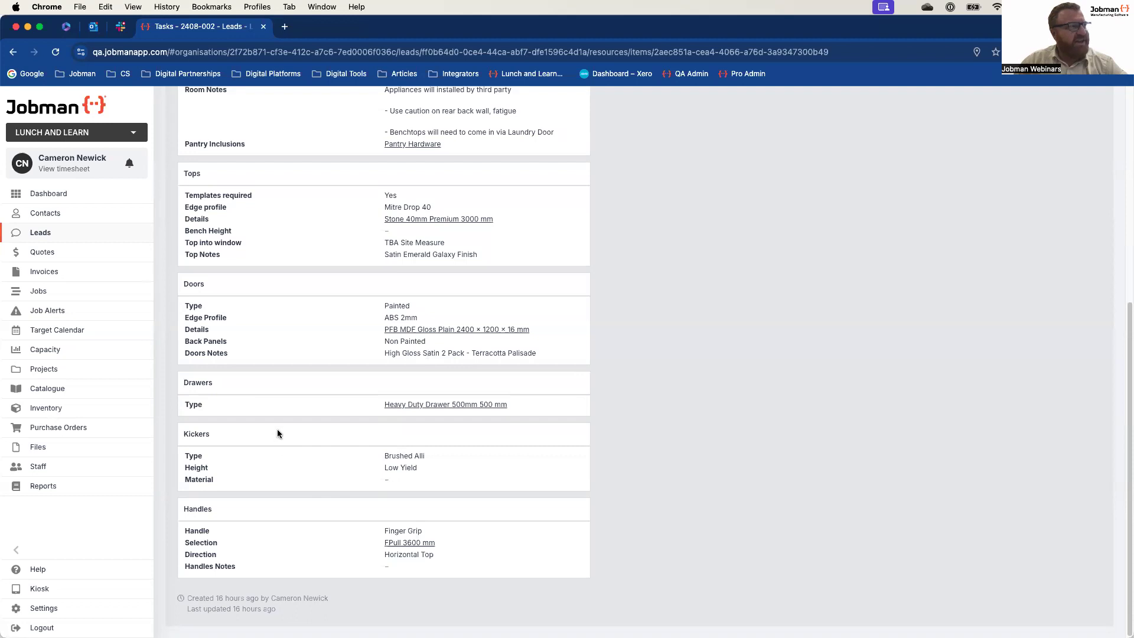
pyautogui.scroll(3, 290, 414)
pyautogui.scroll(3, 283, 378)
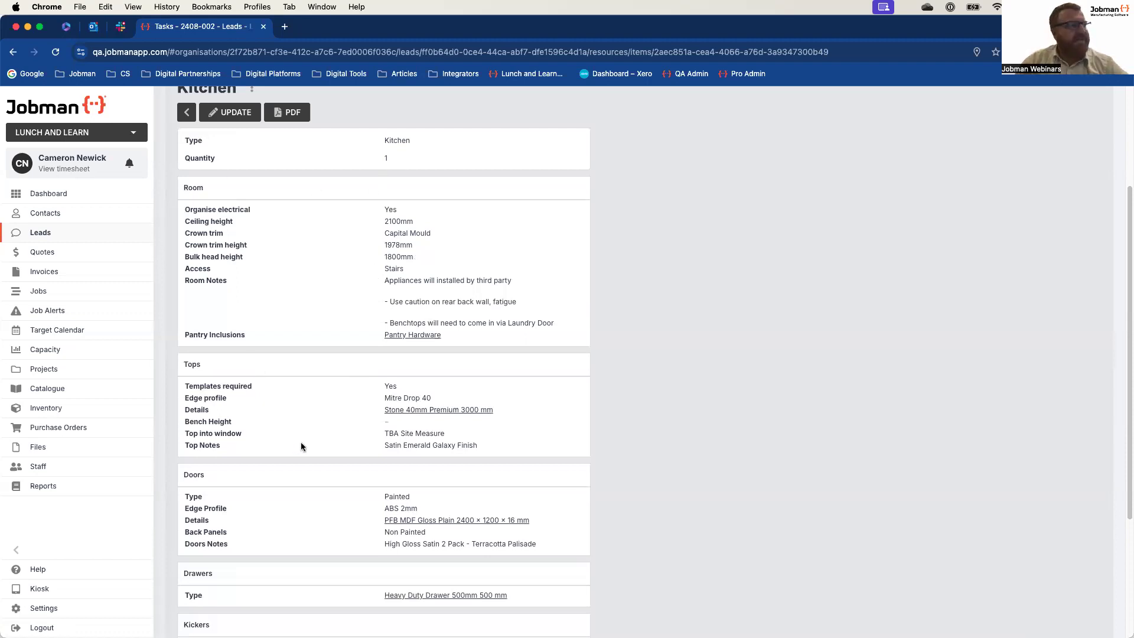
# Step: Check the Kitchen item's specifications from tops down to handles and open the item's PDF
pyautogui.scroll(-1, 345, 435)
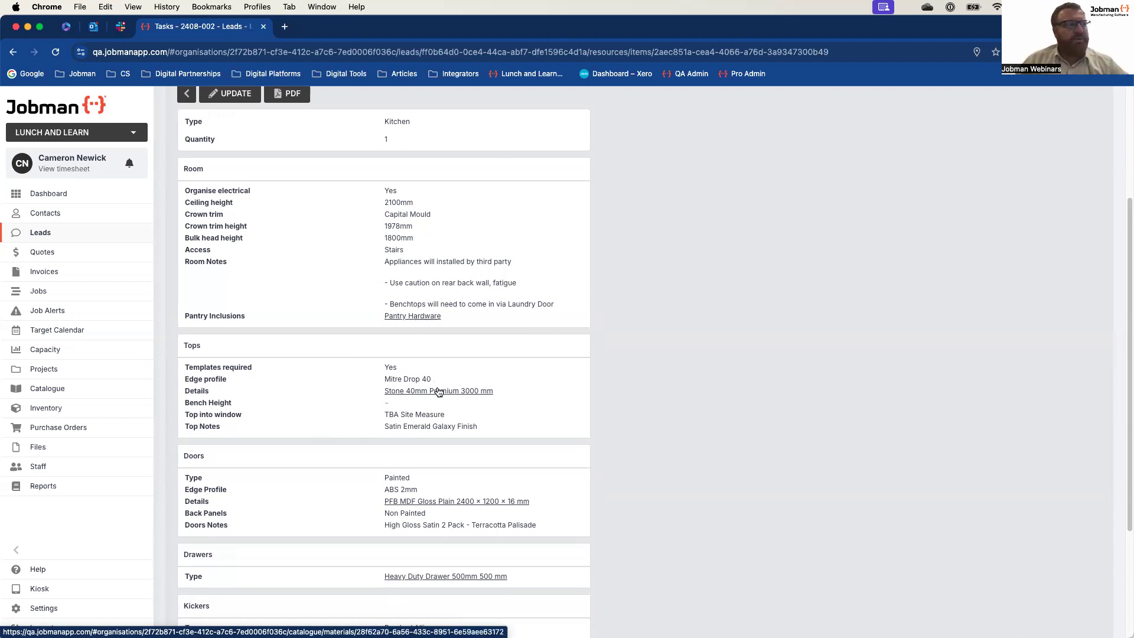
pyautogui.scroll(-3, 449, 392)
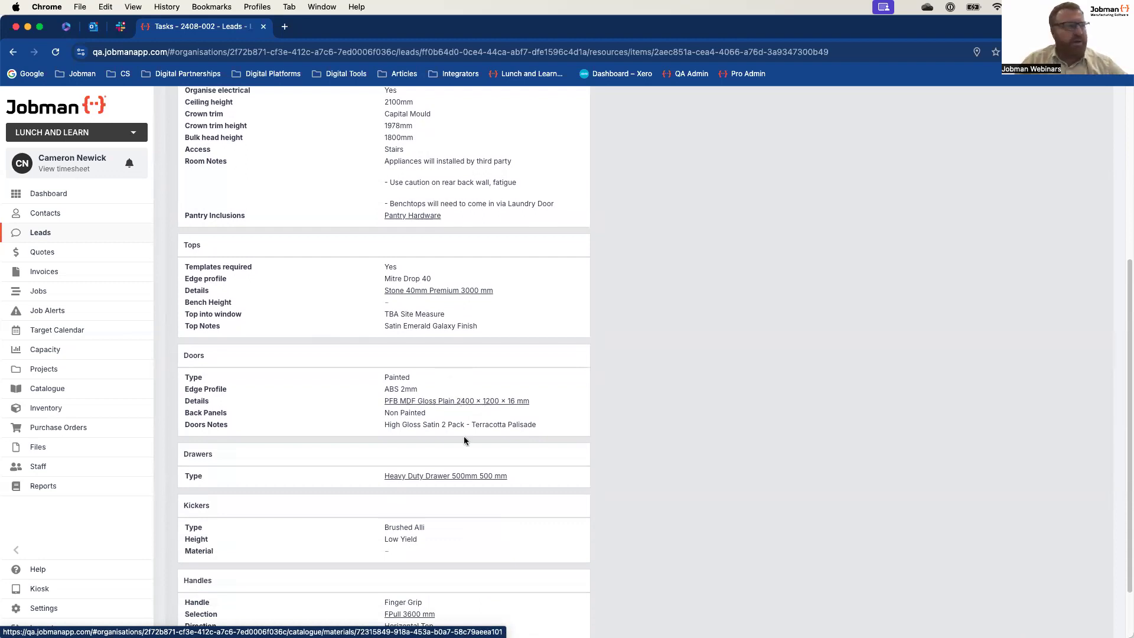
pyautogui.scroll(-3, 455, 476)
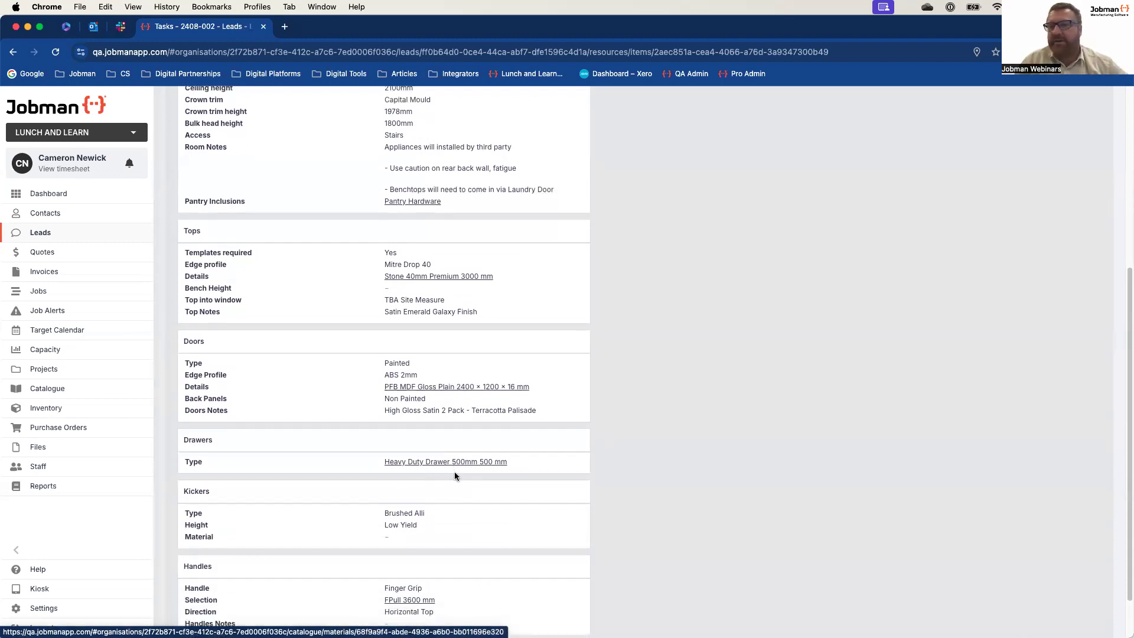
pyautogui.scroll(10, 453, 449)
pyautogui.click(302, 273)
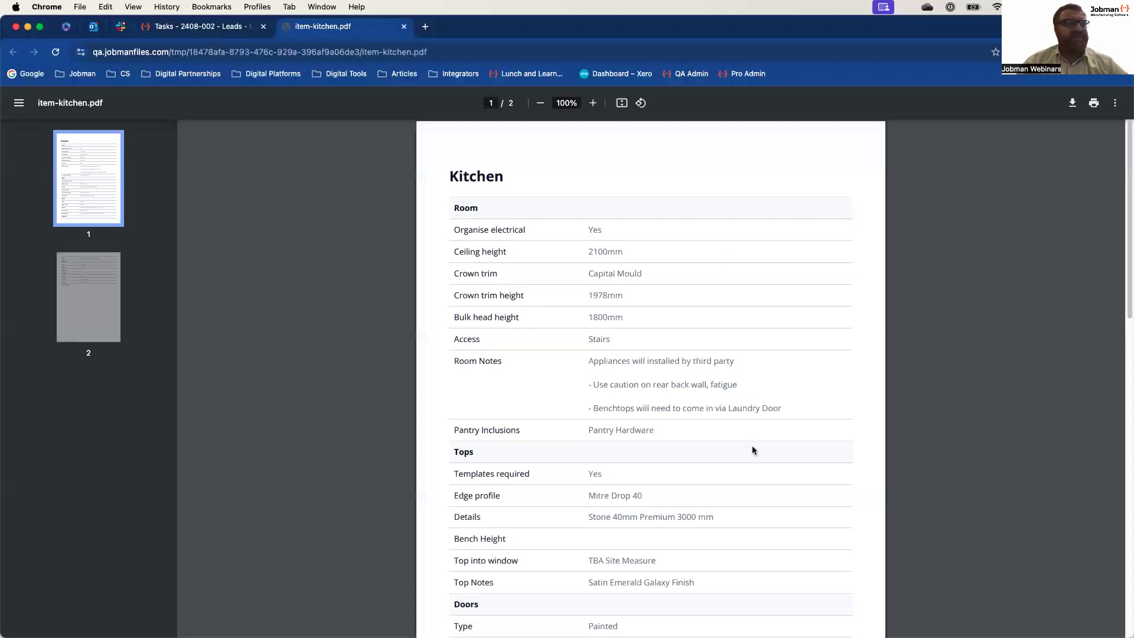
# Step: Read through both pages of the Kitchen specification PDF, from room to handles, and close it
pyautogui.scroll(-10, 753, 445)
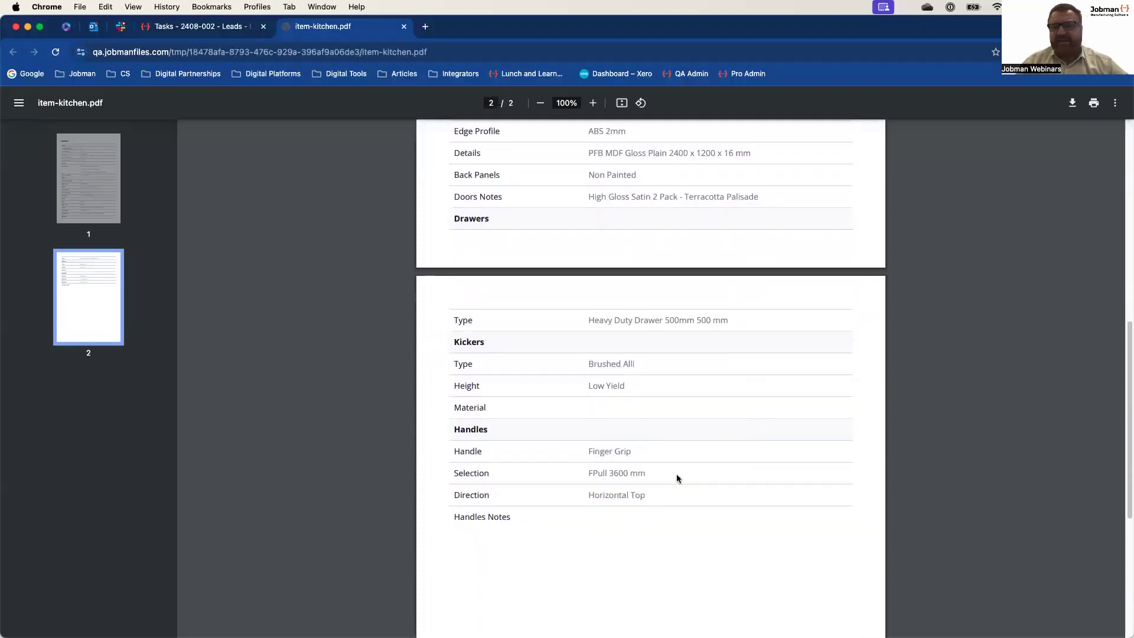
pyautogui.scroll(-6, 676, 478)
pyautogui.scroll(16, 677, 478)
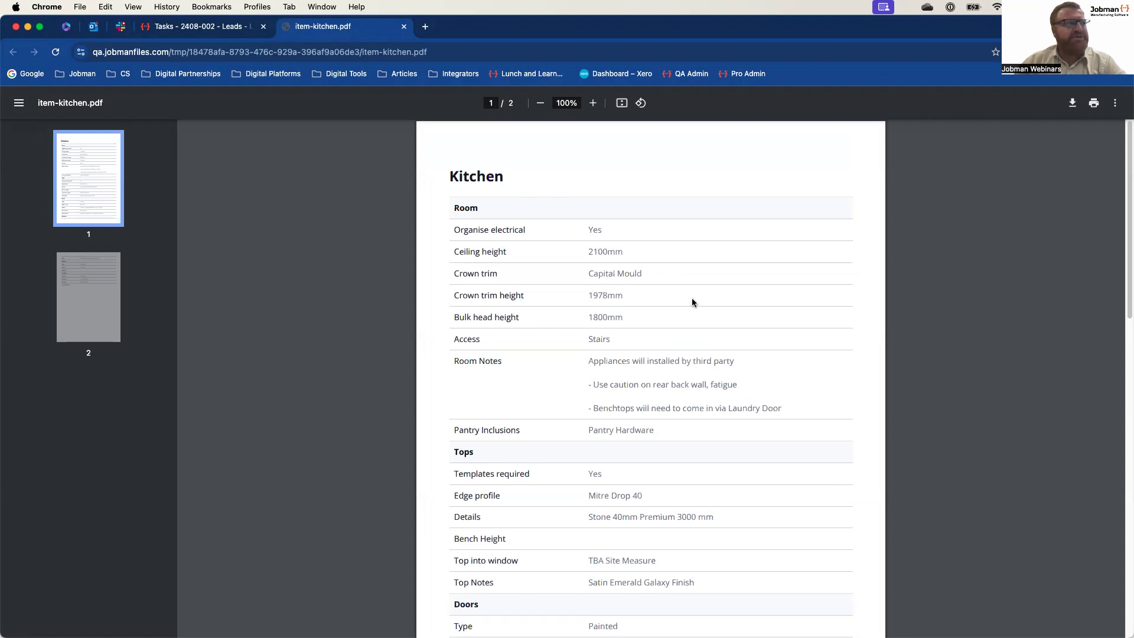
pyautogui.scroll(-1, 626, 407)
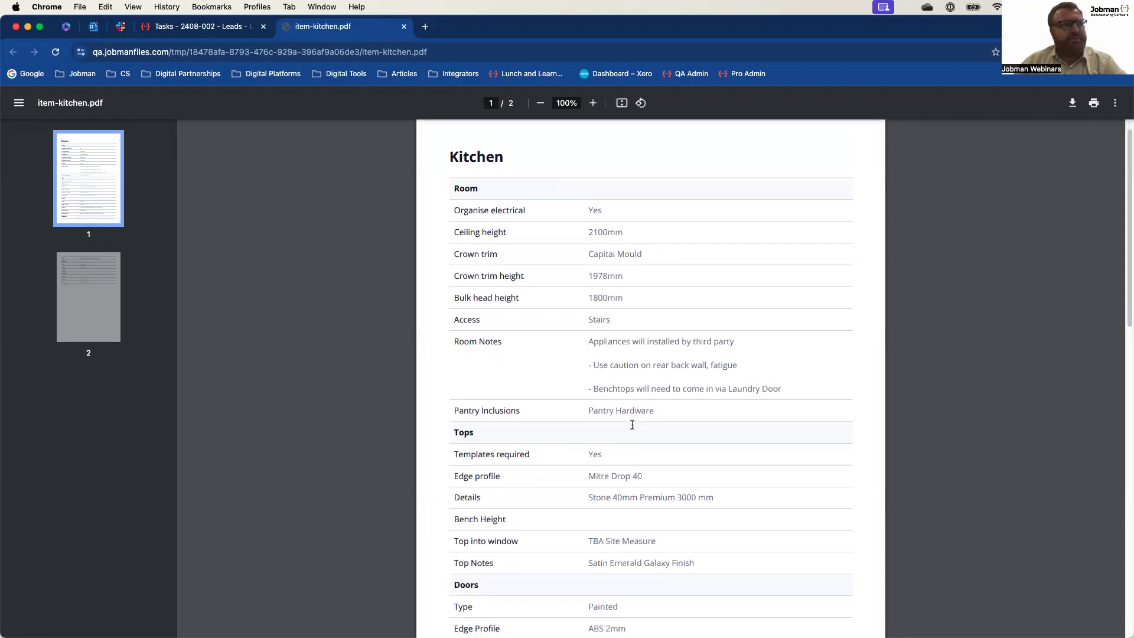
pyautogui.scroll(-1, 632, 424)
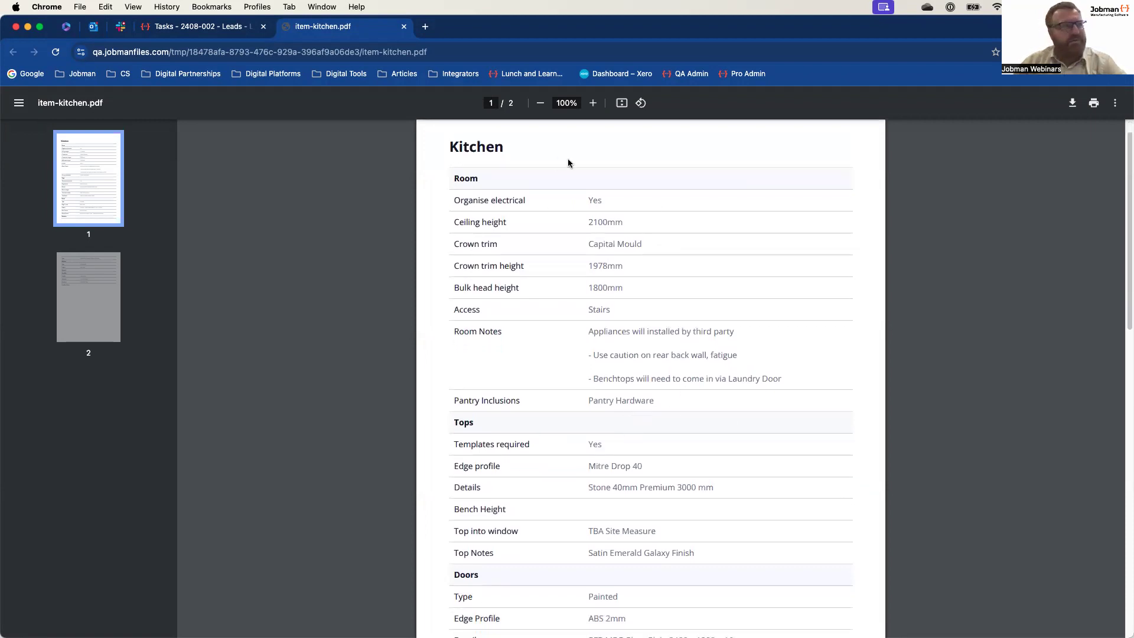
pyautogui.scroll(2, 568, 163)
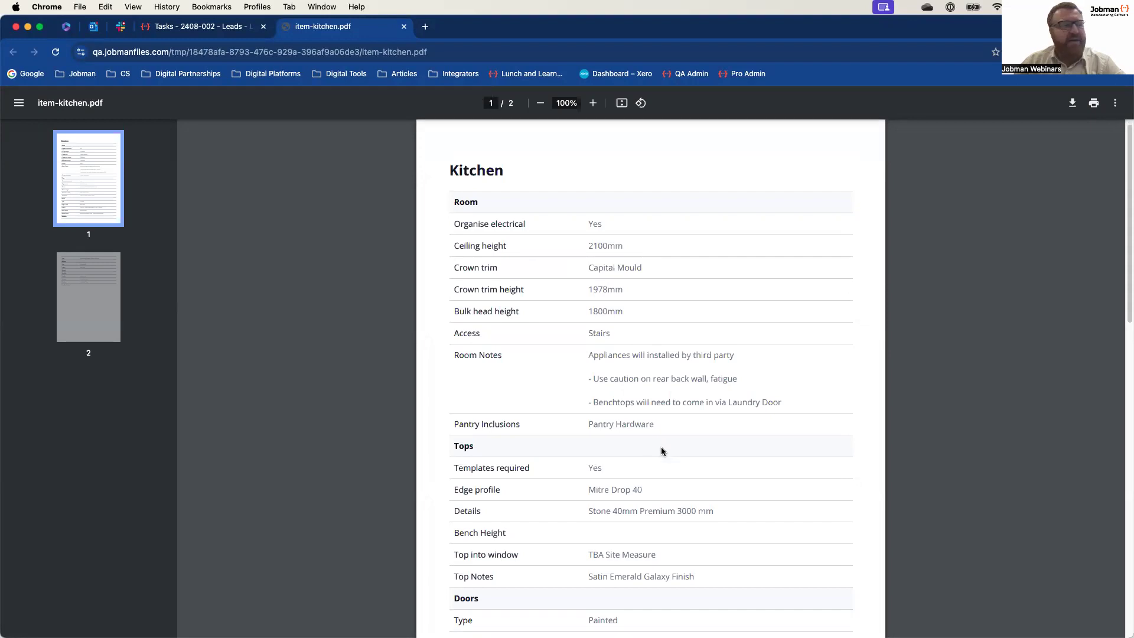
pyautogui.scroll(-4, 504, 370)
pyautogui.scroll(-4, 602, 402)
pyautogui.scroll(-4, 620, 440)
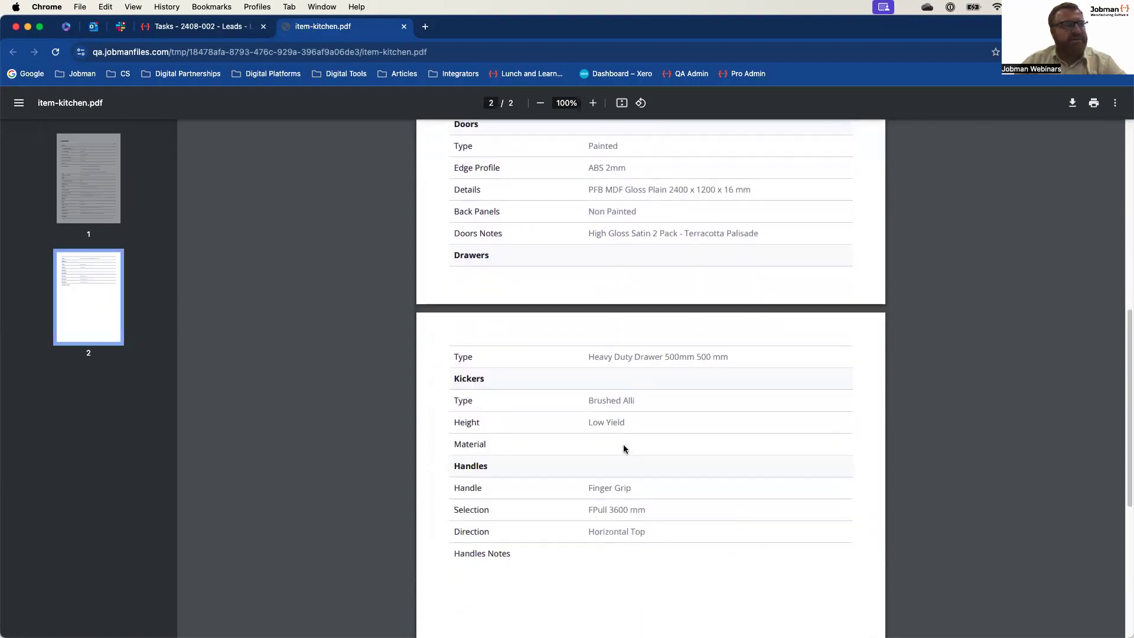
pyautogui.scroll(15, 634, 458)
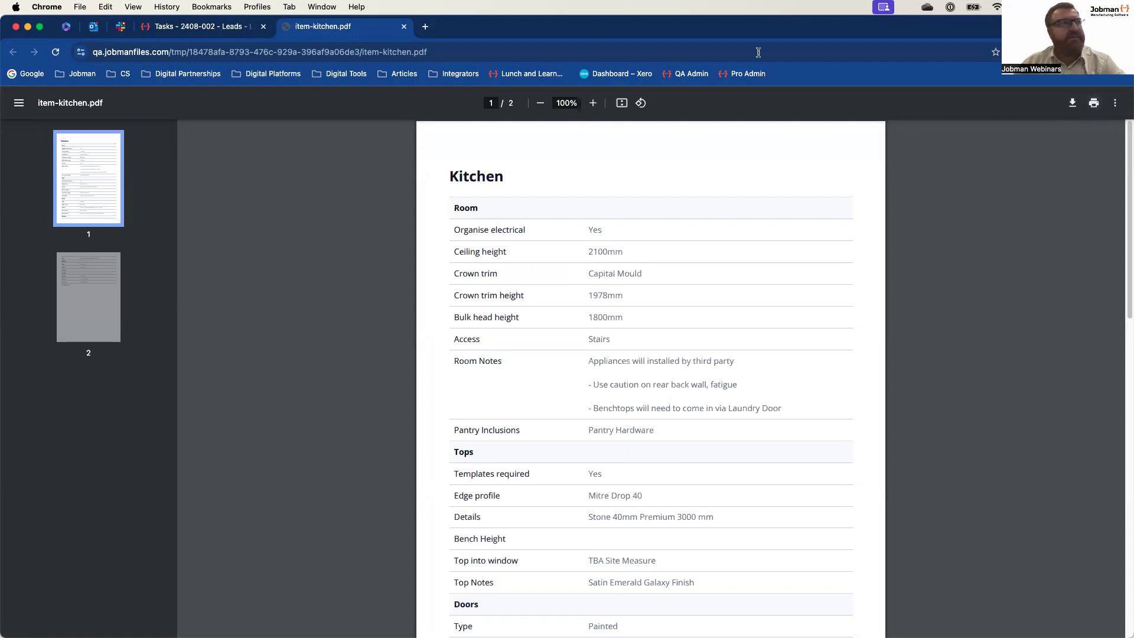
pyautogui.click(404, 27)
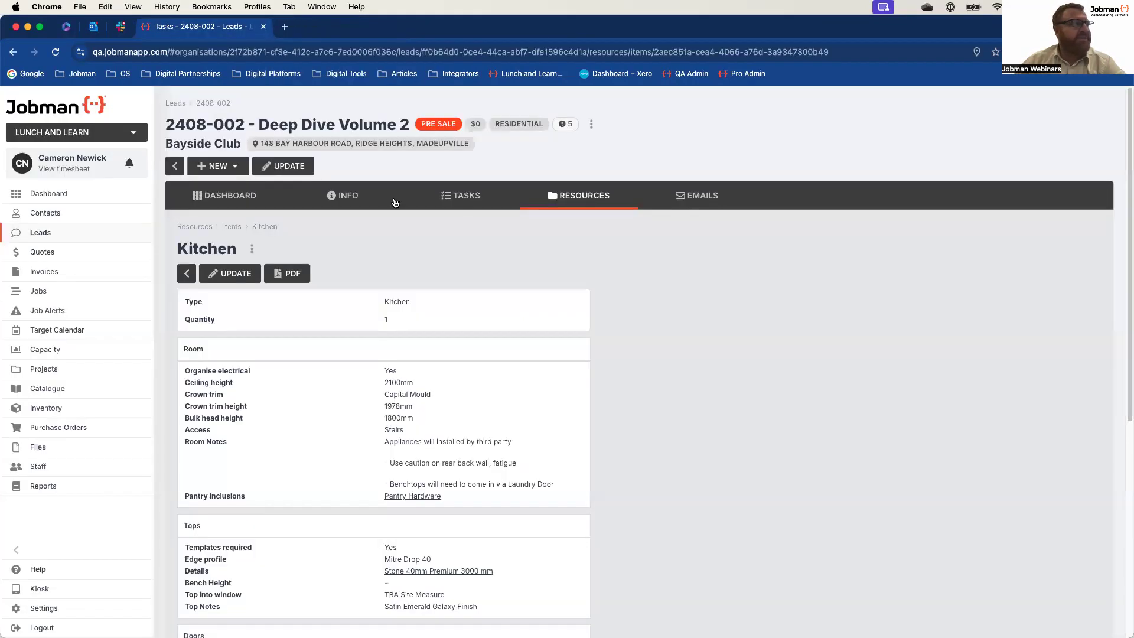
# Step: Open the Specifications page of the Items settings and check which kinds of entries can be added
pyautogui.click(72, 614)
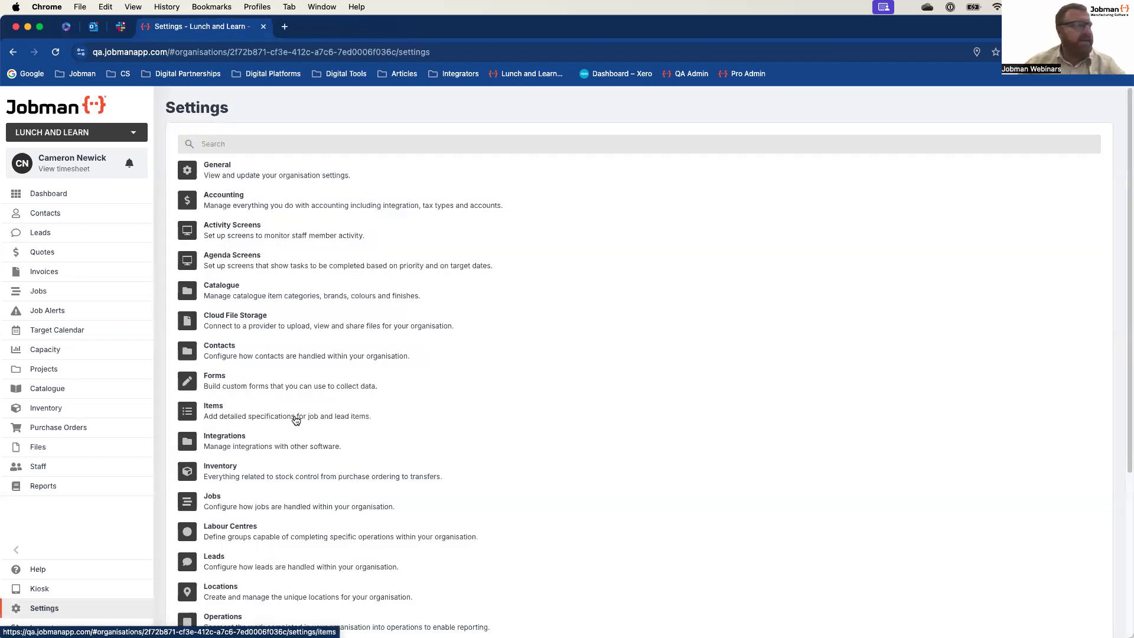
pyautogui.click(210, 409)
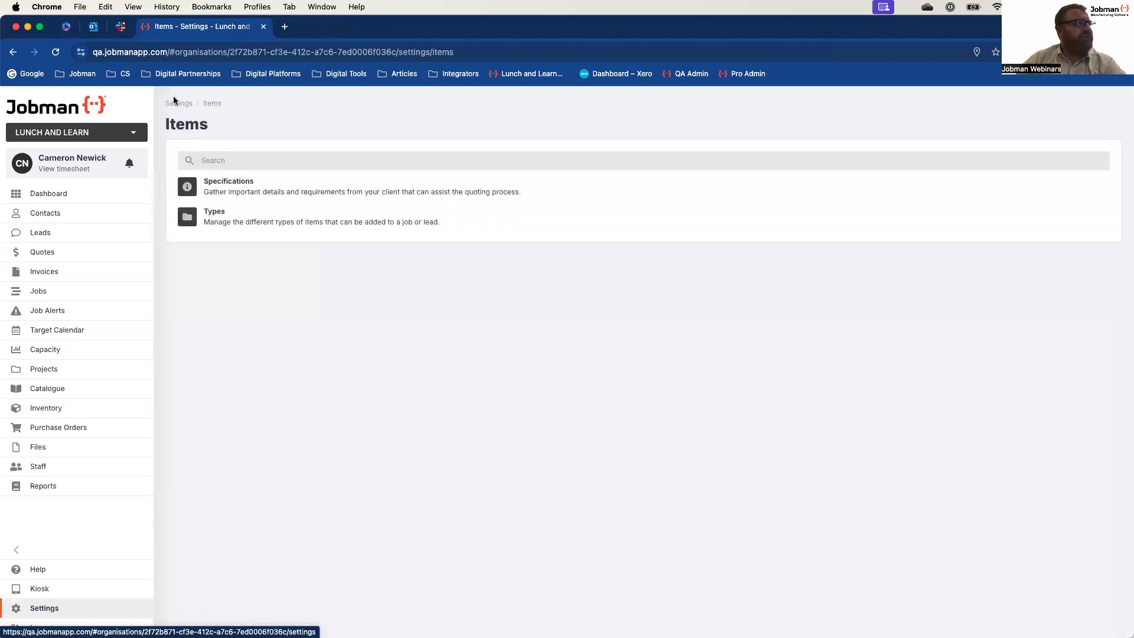
pyautogui.click(230, 187)
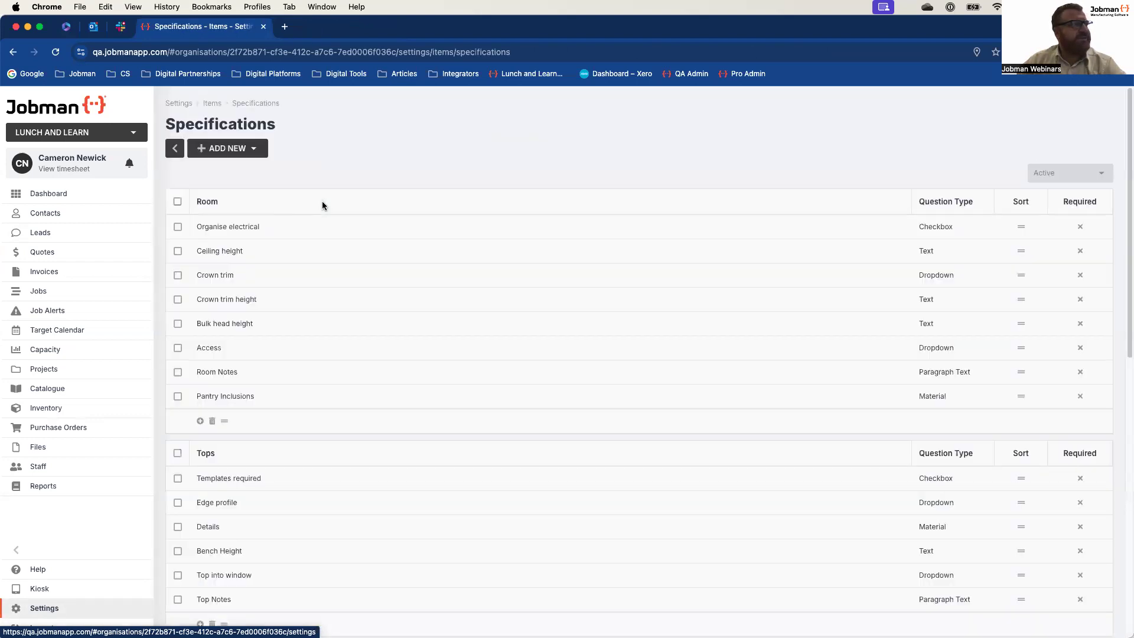
pyautogui.click(256, 152)
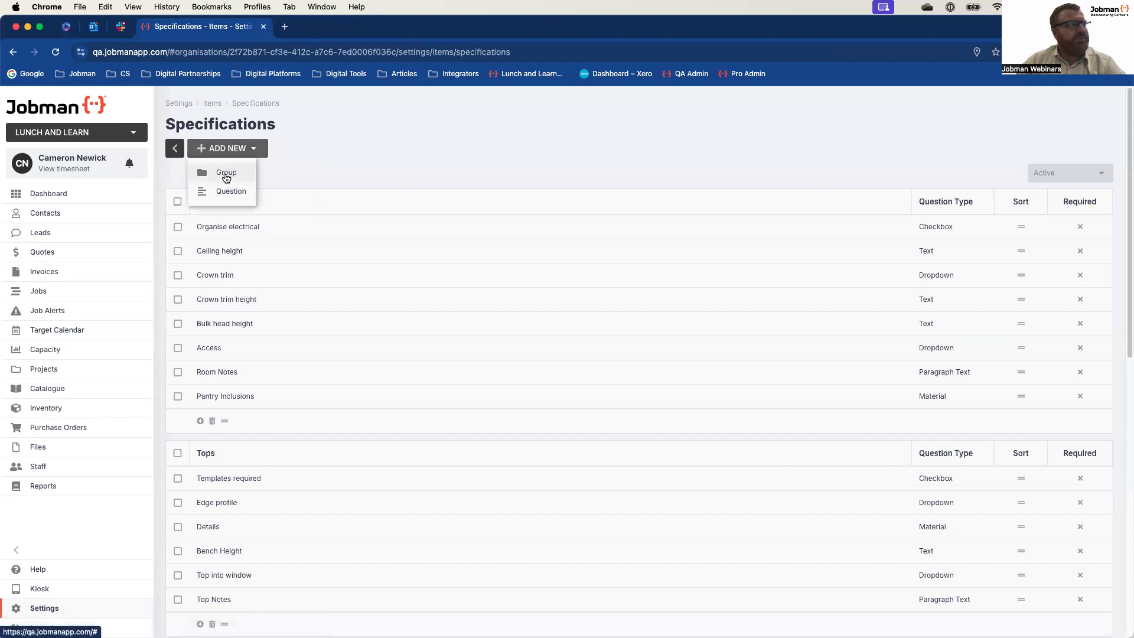
pyautogui.click(461, 155)
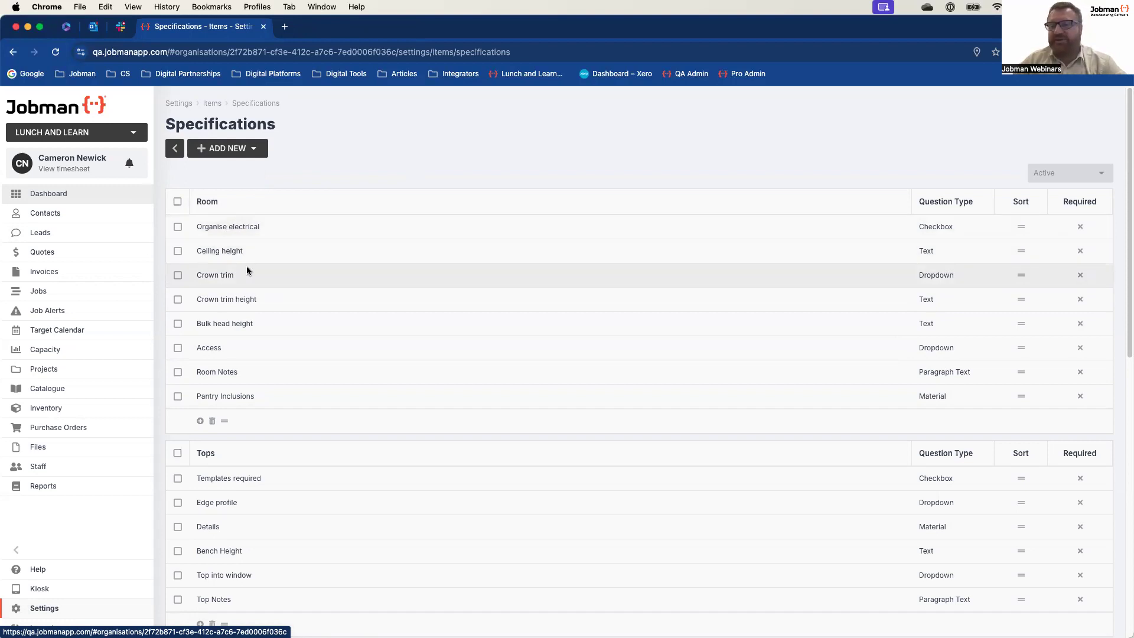
# Step: Open the Organise electrical question, examine the available question types, and close it without changes
pyautogui.click(235, 229)
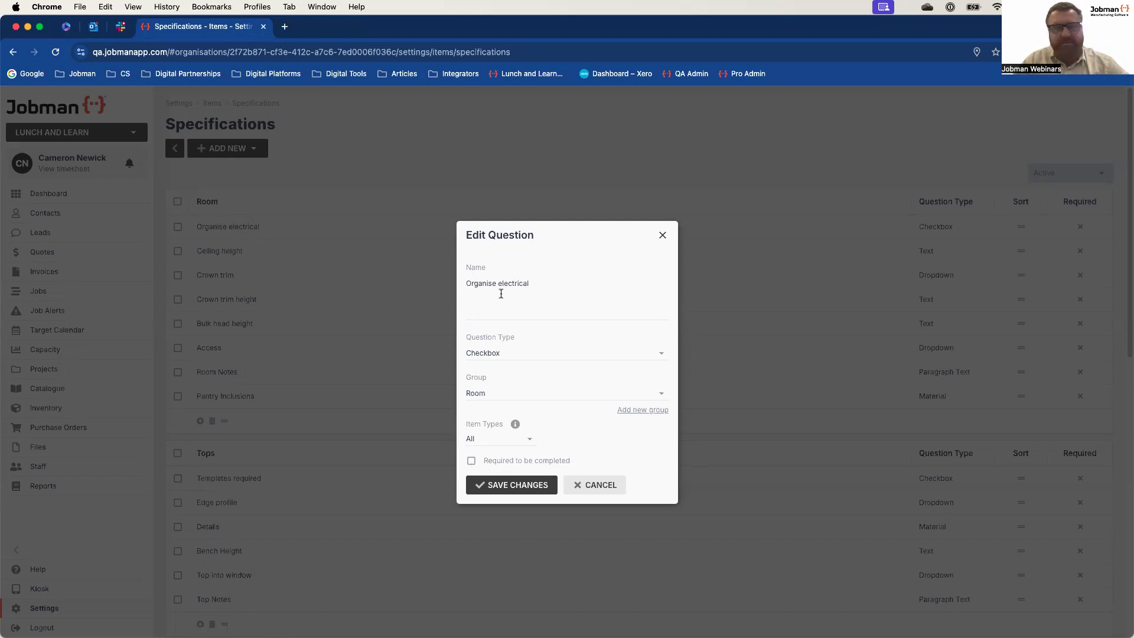
pyautogui.click(660, 354)
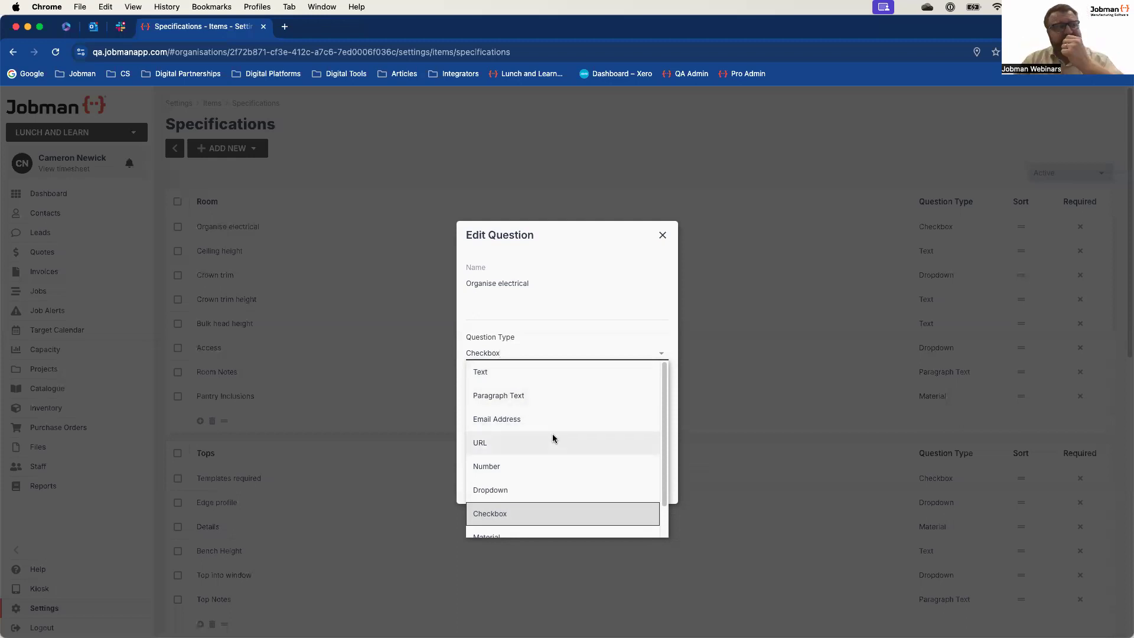
pyautogui.scroll(-1, 572, 491)
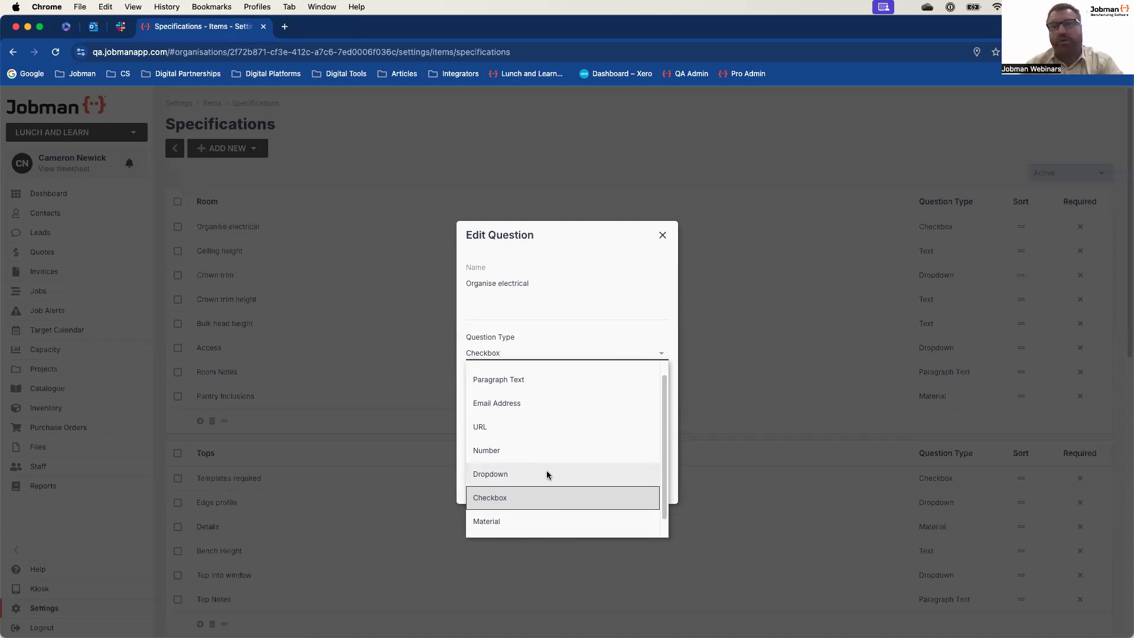
pyautogui.click(629, 259)
pyautogui.click(663, 235)
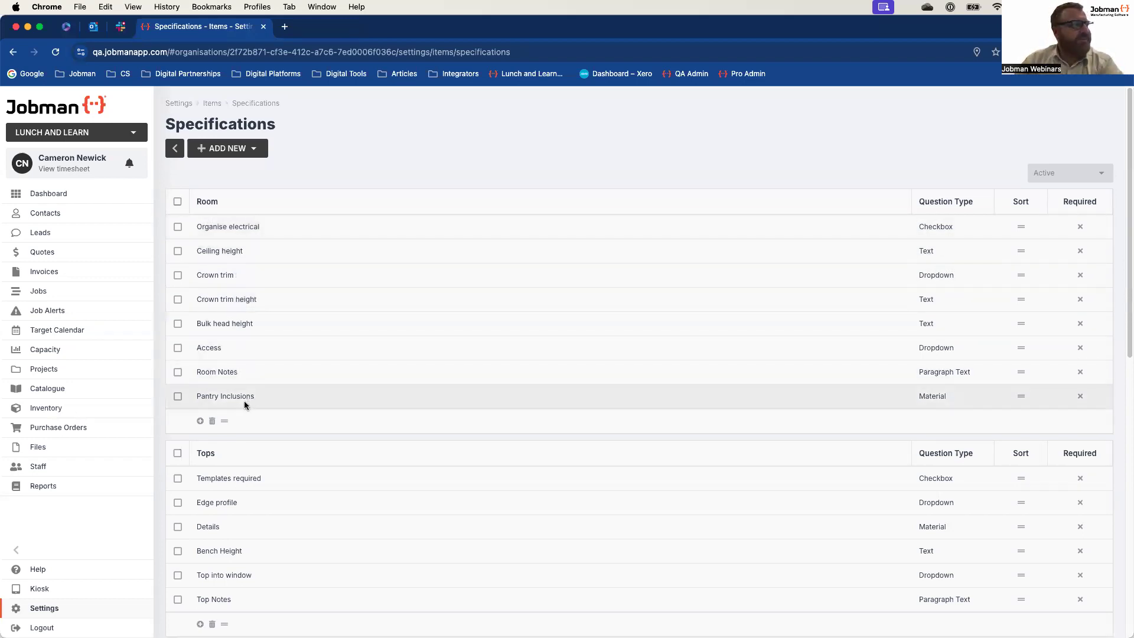
# Step: Inspect the new-question form for the Room group and for a general question, view the Selected item types, and close it without creating anything
pyautogui.click(200, 421)
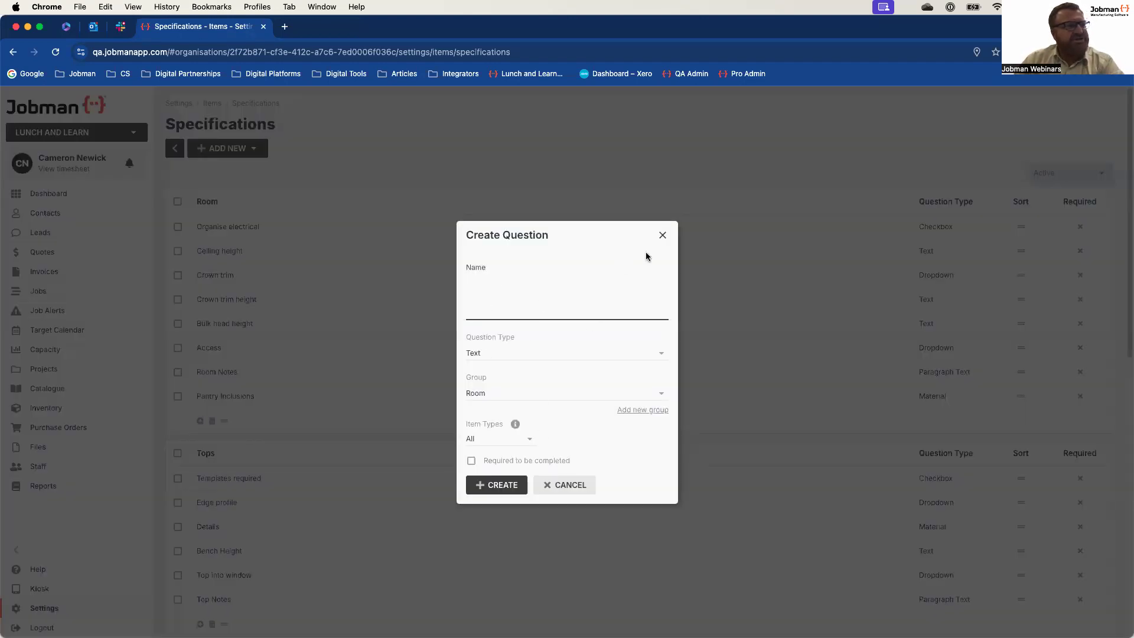
pyautogui.click(663, 235)
pyautogui.click(230, 149)
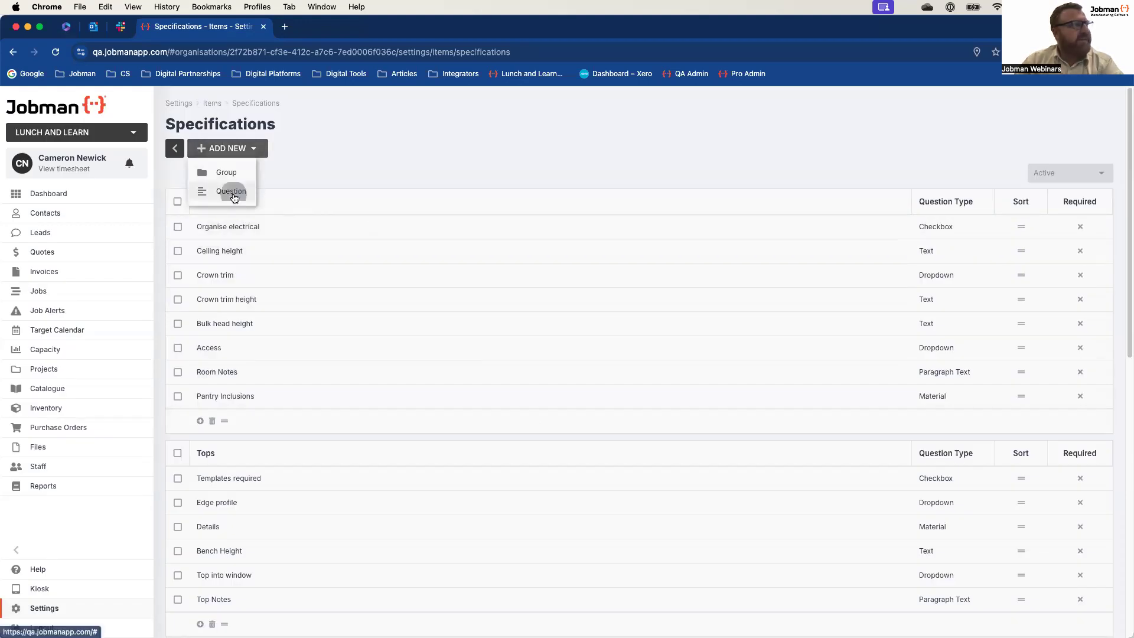
pyautogui.click(231, 191)
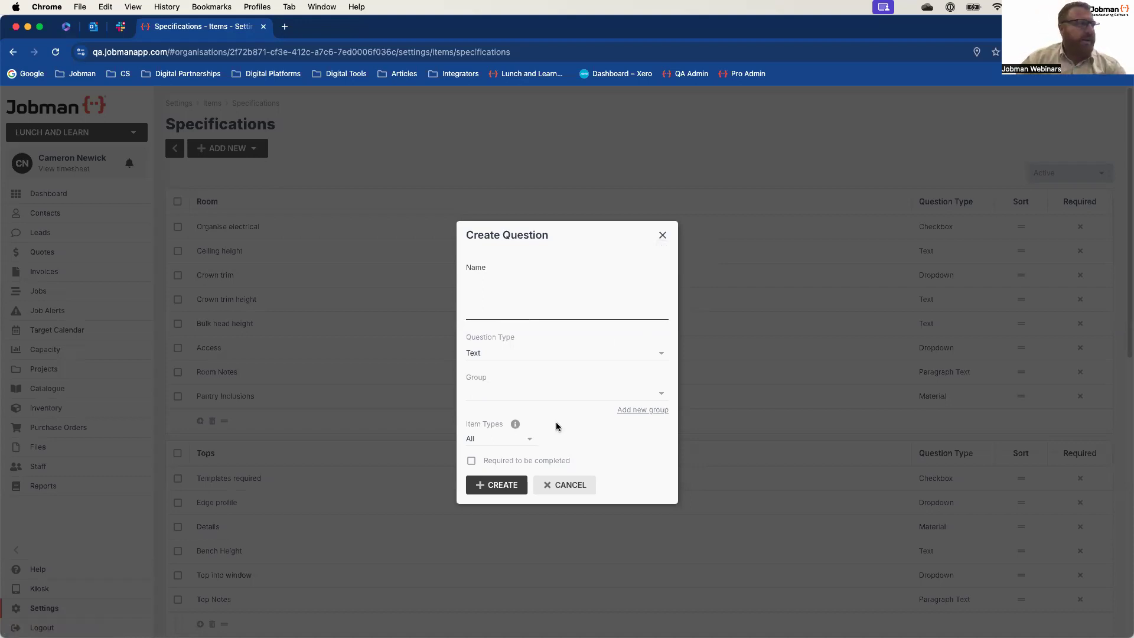
pyautogui.click(531, 441)
pyautogui.click(499, 476)
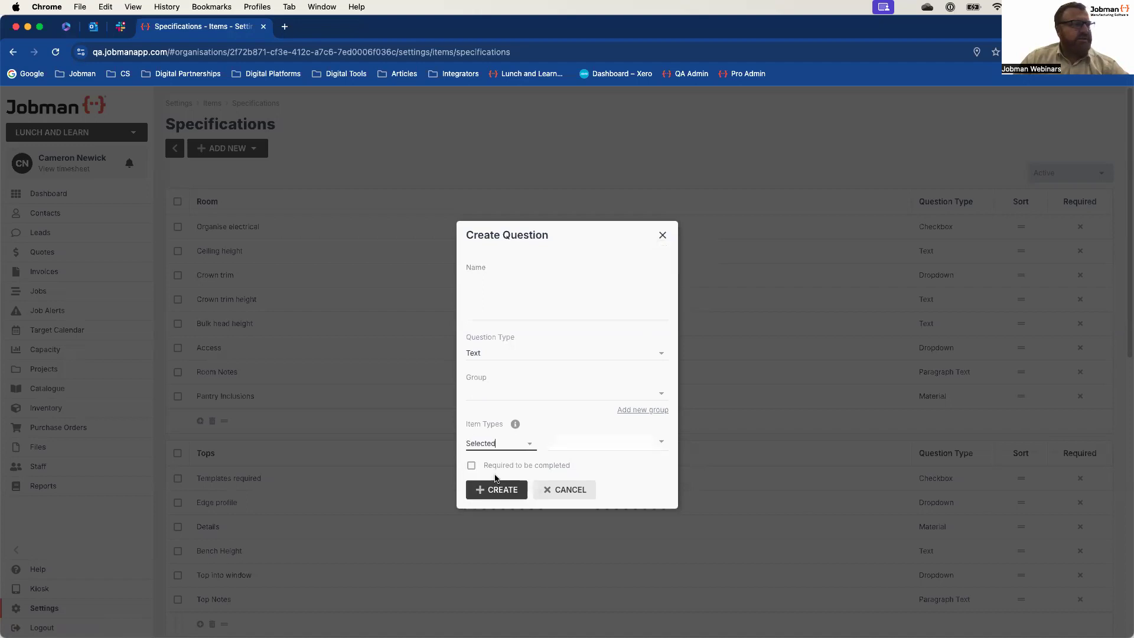
pyautogui.click(663, 441)
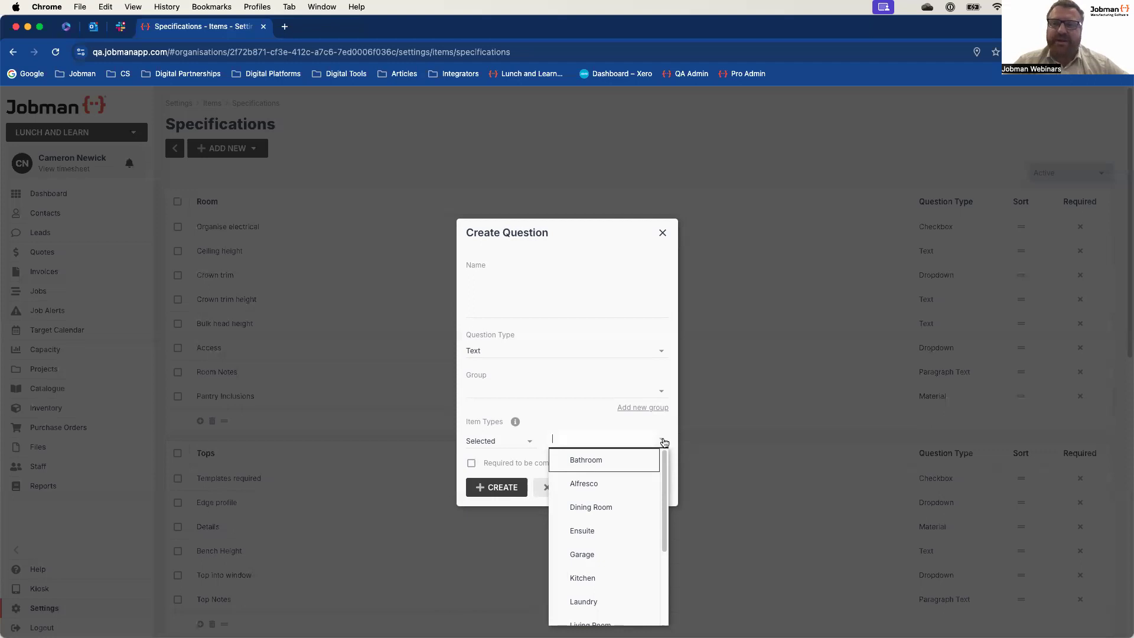
pyautogui.click(662, 233)
# Step: Look over the remaining specification groups down to Handles and open the item Types settings
pyautogui.scroll(-10, 494, 465)
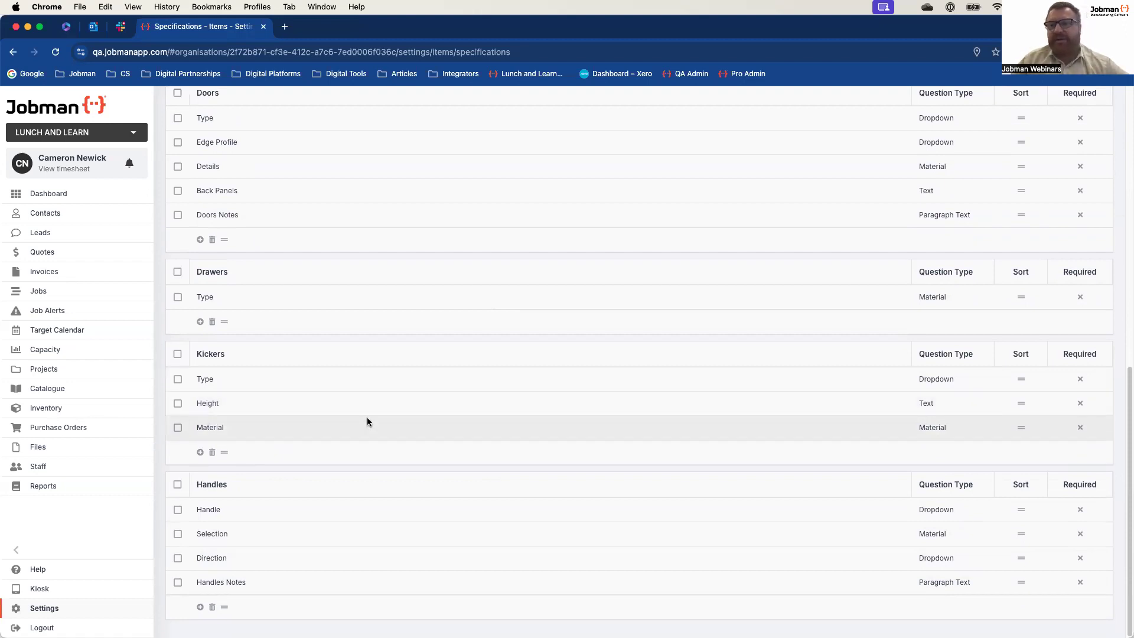
pyautogui.scroll(10, 367, 422)
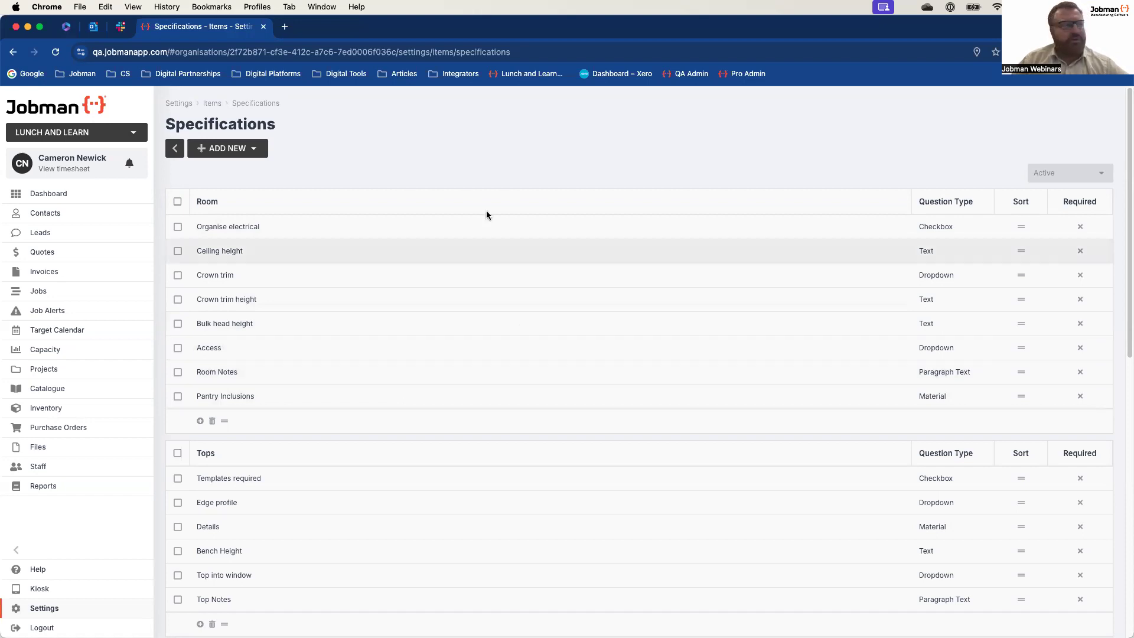
pyautogui.click(215, 108)
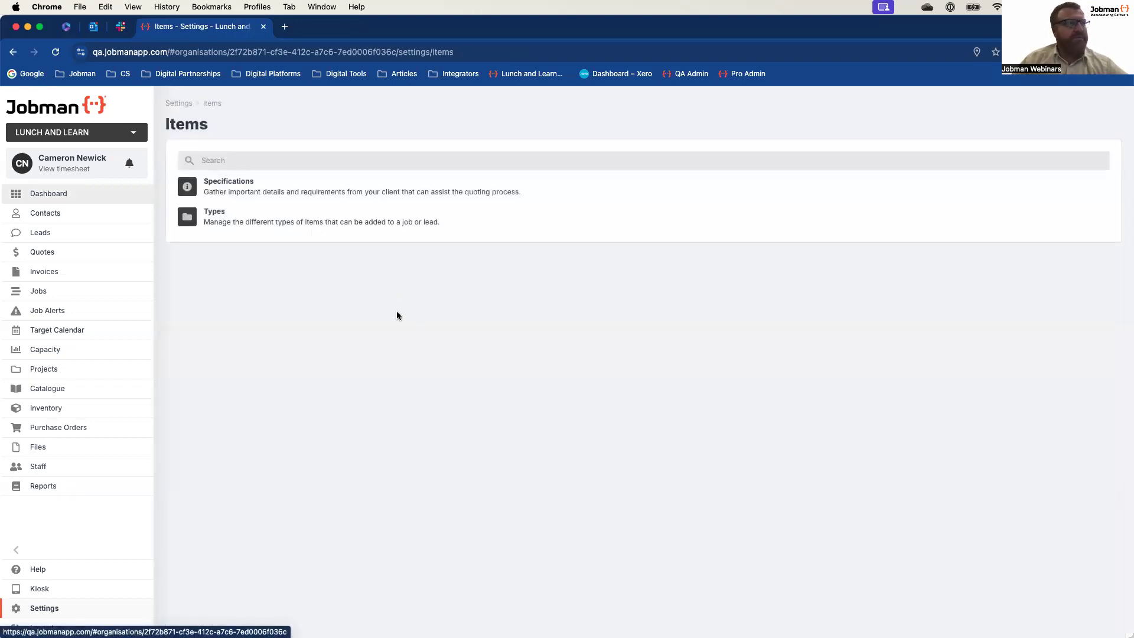
pyautogui.click(227, 224)
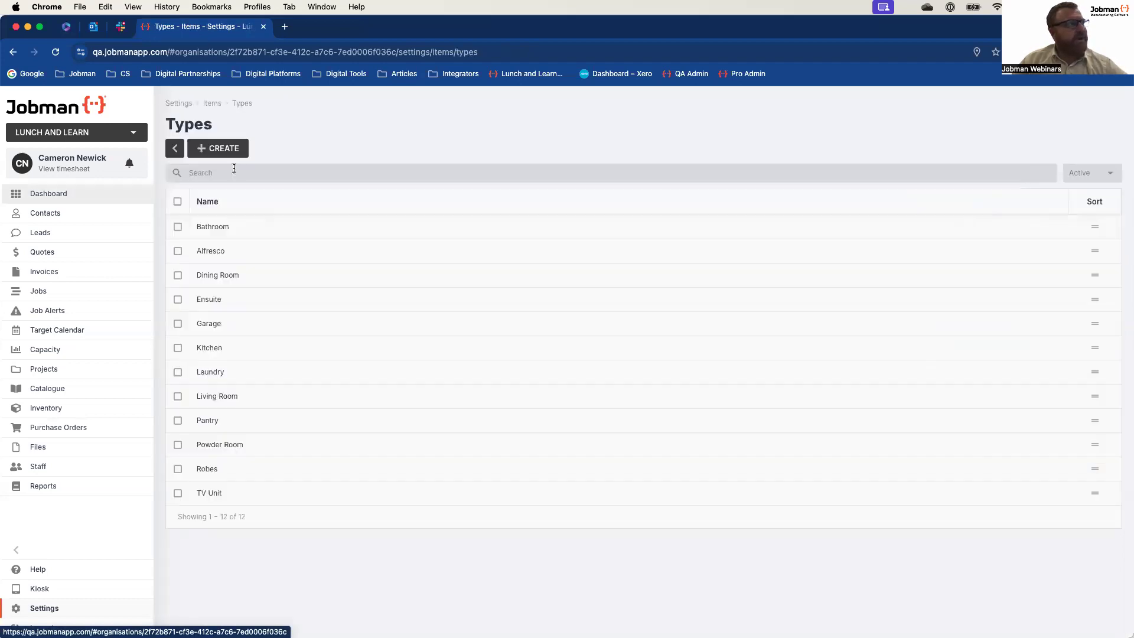